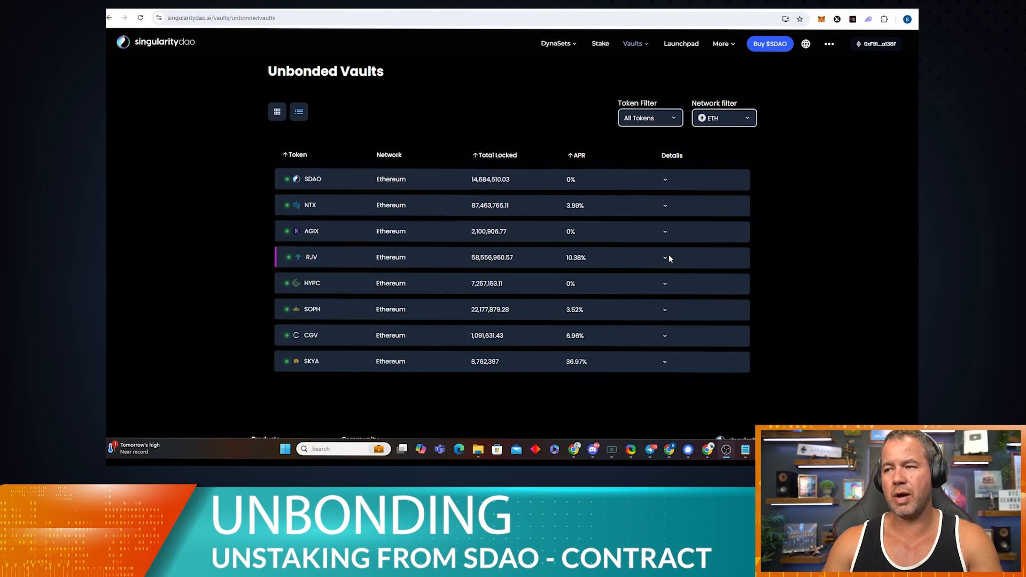
# Step: Check the RJV vault's 525,436.78 staked amount, then switch to the HYPC vault's details
pyautogui.click(667, 258)
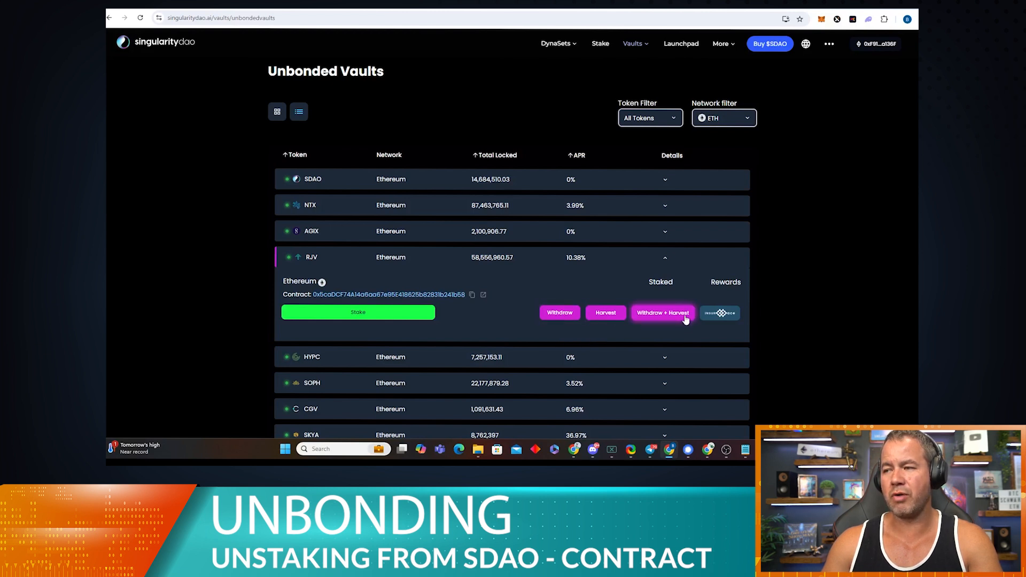
pyautogui.scroll(-1, 679, 321)
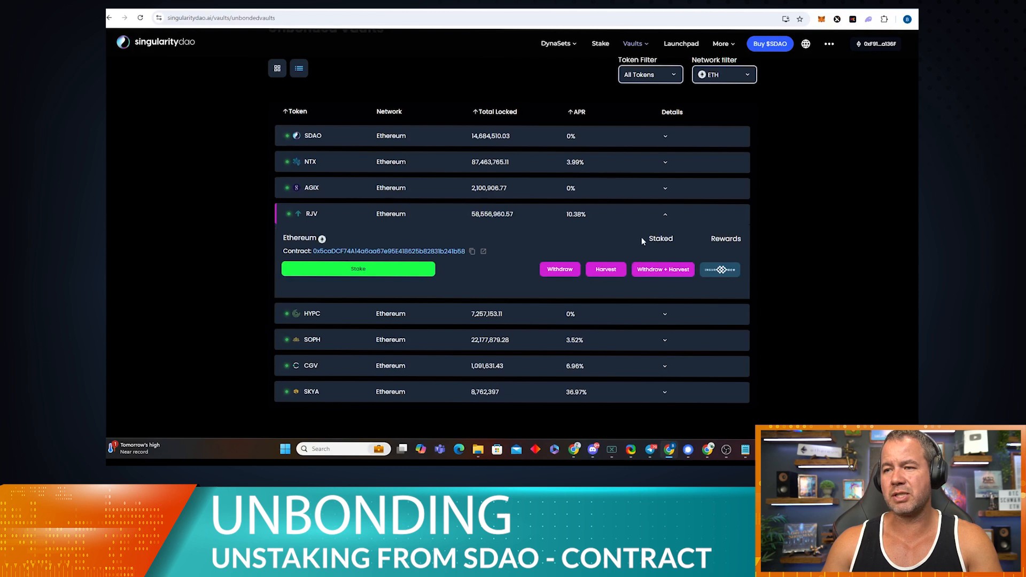
pyautogui.moveTo(645, 248); pyautogui.dragTo(616, 254)
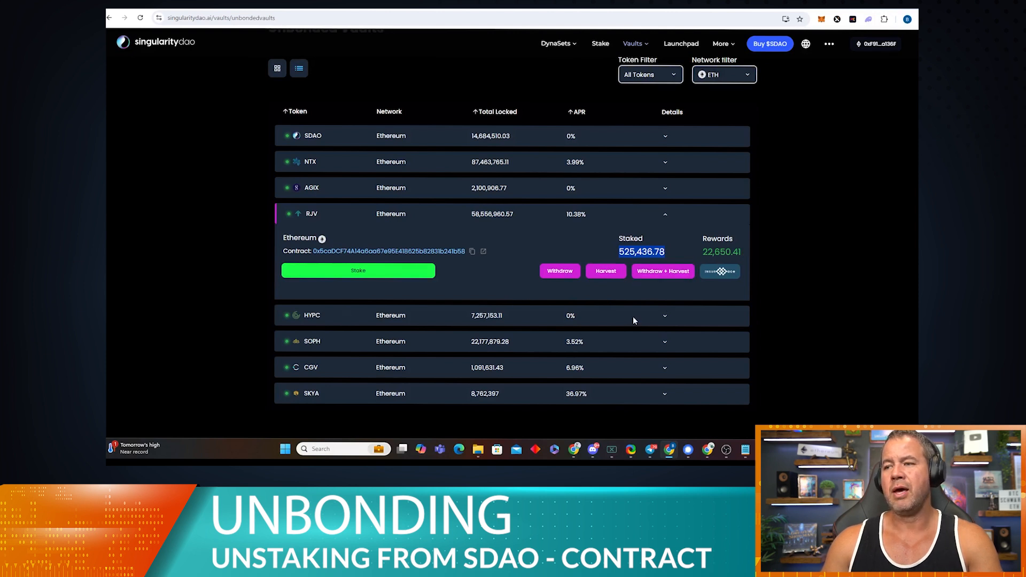
pyautogui.click(665, 318)
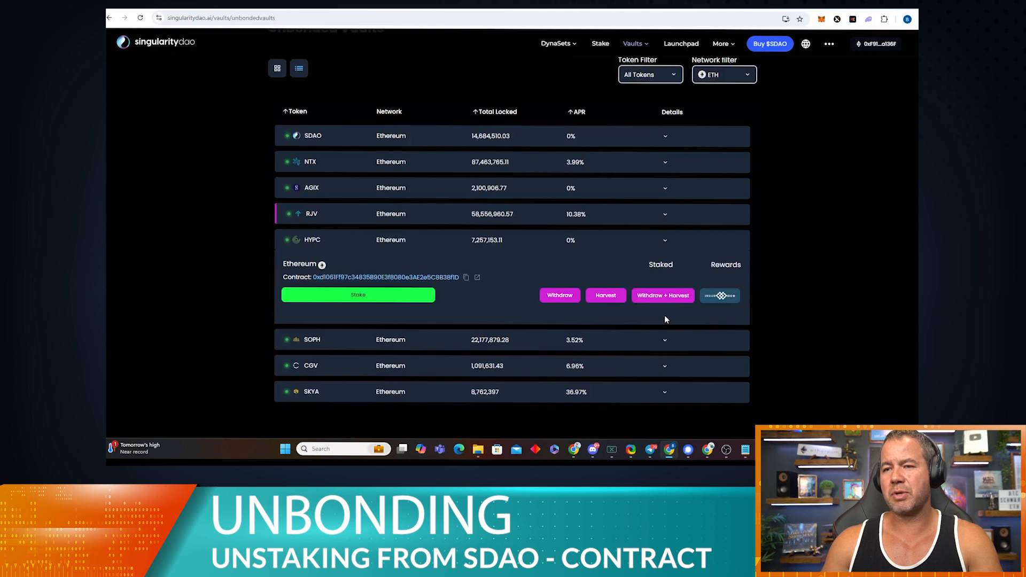
pyautogui.click(666, 213)
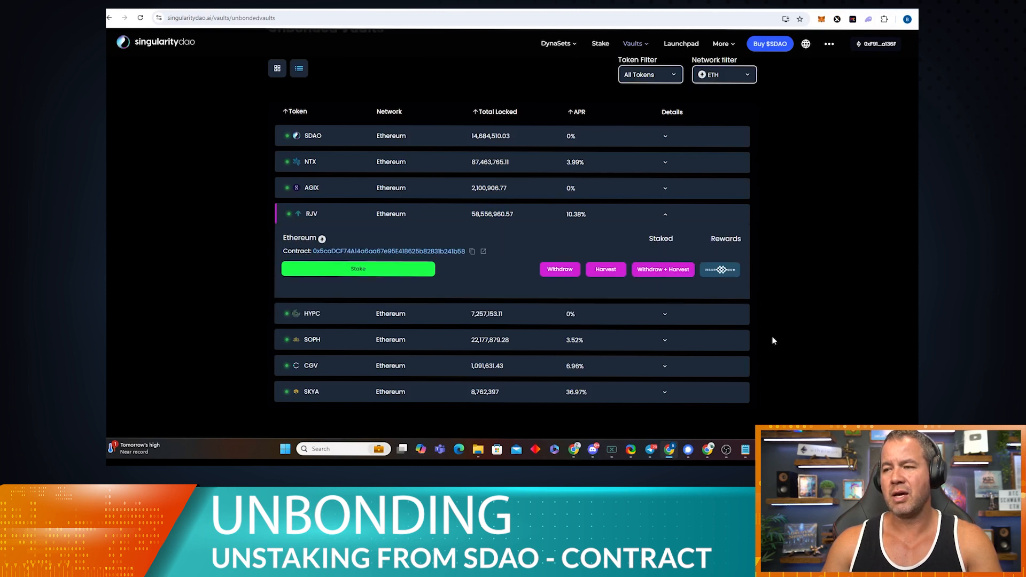
pyautogui.click(666, 317)
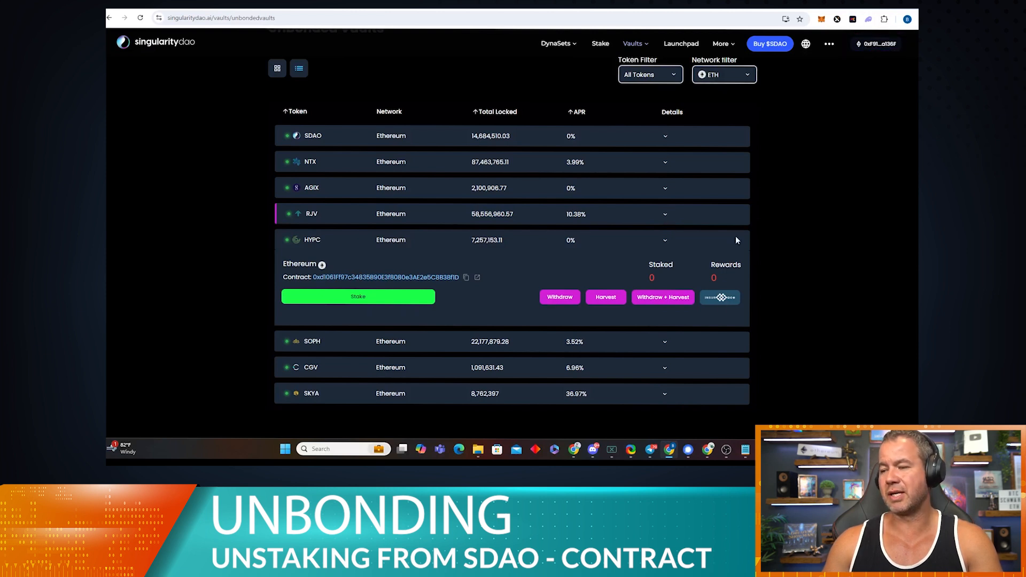
# Step: Start a Notepad note with a 'Wallet address:' line holding the pasted wallet address
pyautogui.click(746, 449)
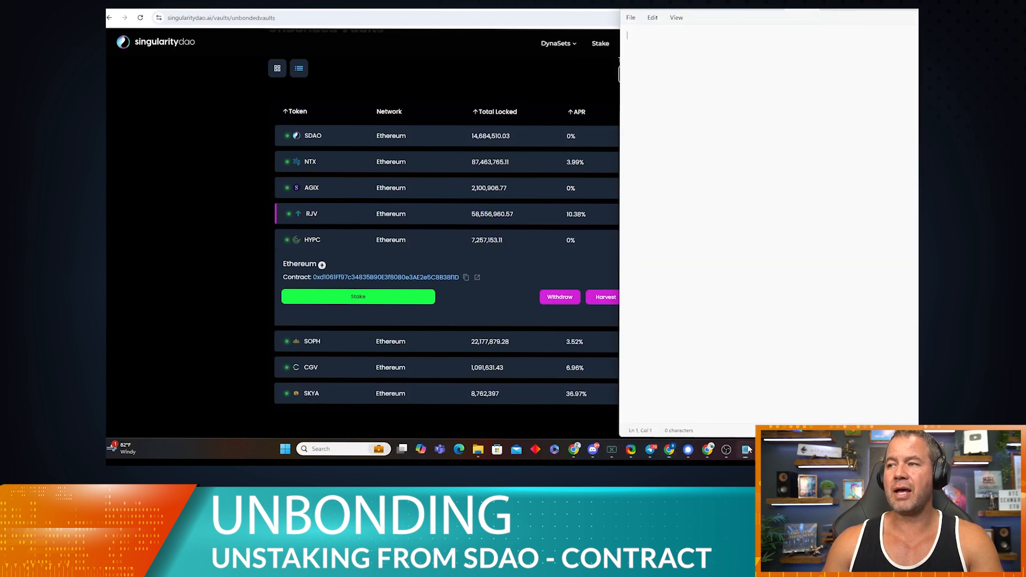
pyautogui.write('Wallet')
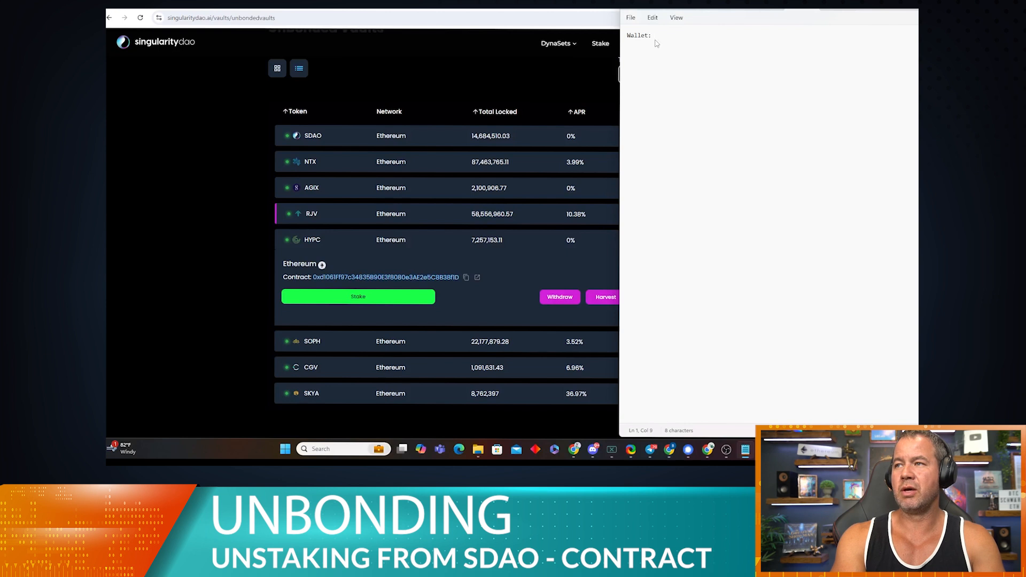
pyautogui.write(' address')
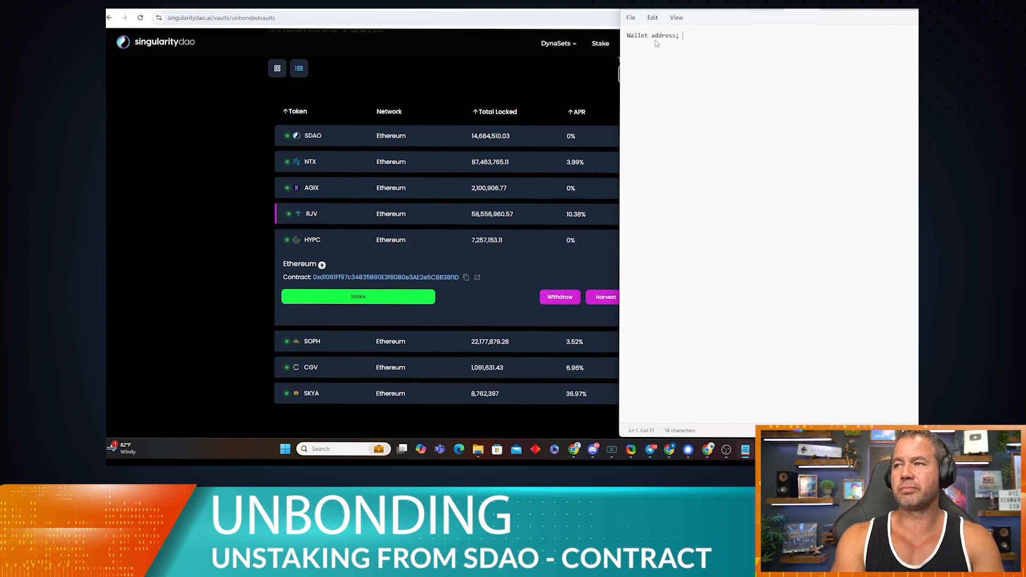
pyautogui.write(':')
pyautogui.write('0xF91ddA9227E3593E9336aeED081A90CD81A136F')
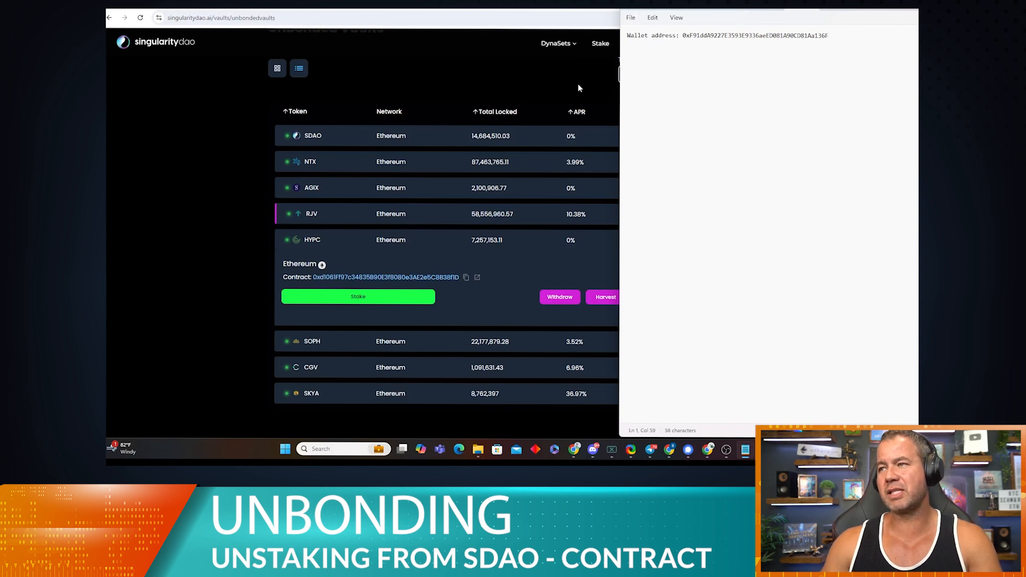
pyautogui.click(255, 141)
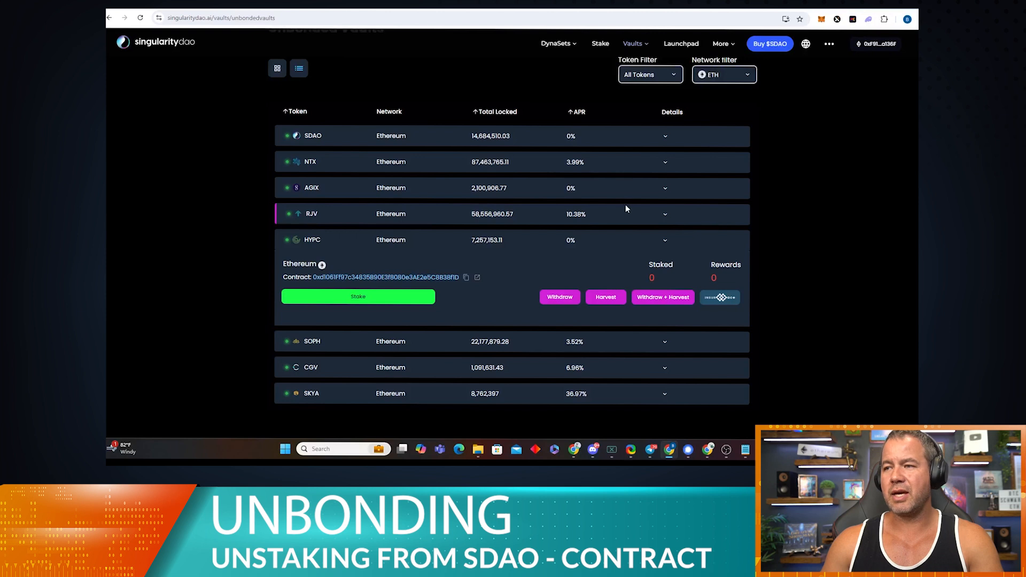
# Step: Copy the RJV vault's contract address from its expanded row and close the warning
pyautogui.click(666, 214)
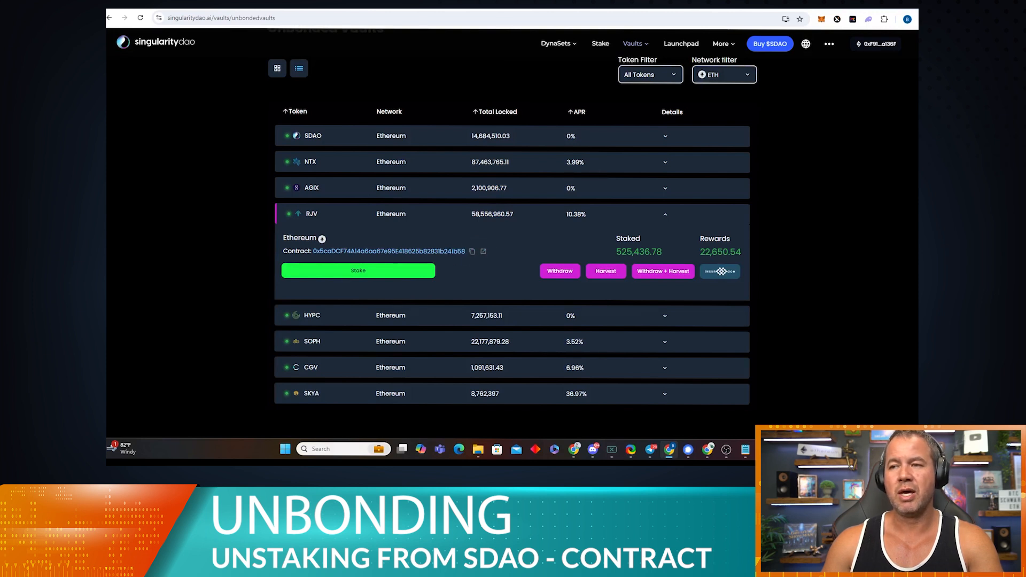
pyautogui.click(472, 251)
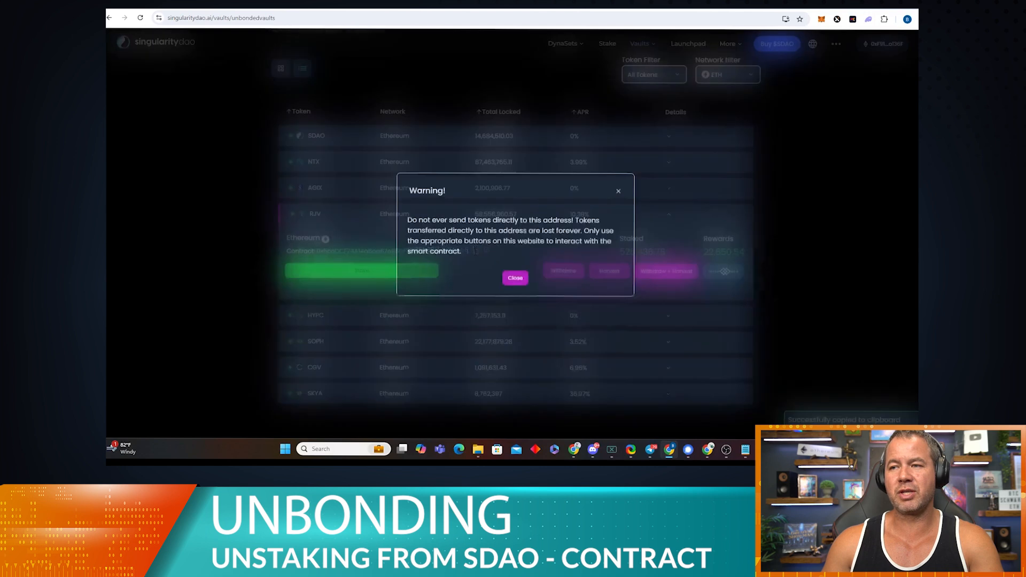
pyautogui.click(514, 277)
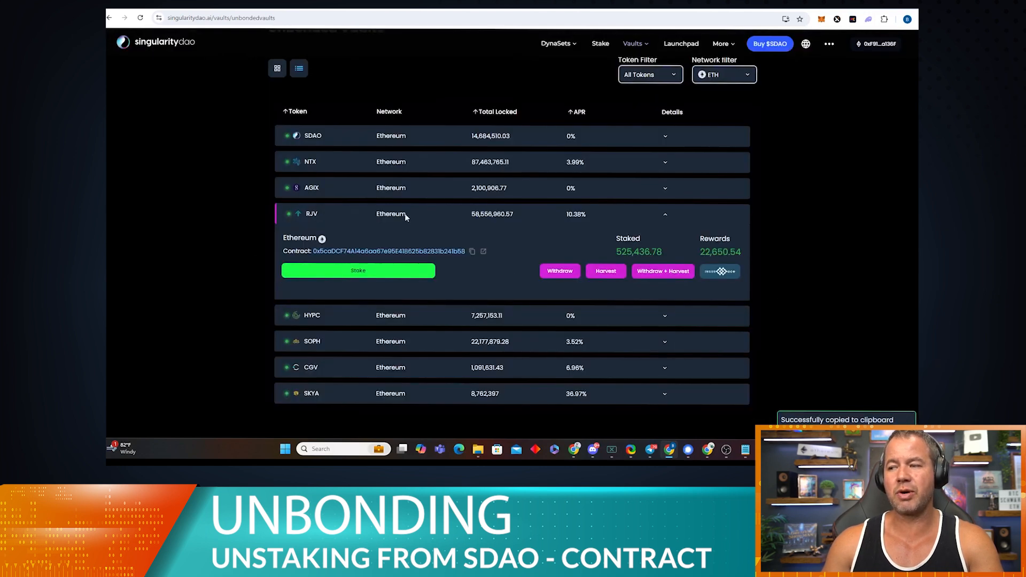
# Step: Add a 'Rejuve Contract address:' line with the pasted RJV contract address to the note
pyautogui.click(746, 449)
pyautogui.press('Return')
pyautogui.press('Return')
pyautogui.write('Rejuve ')
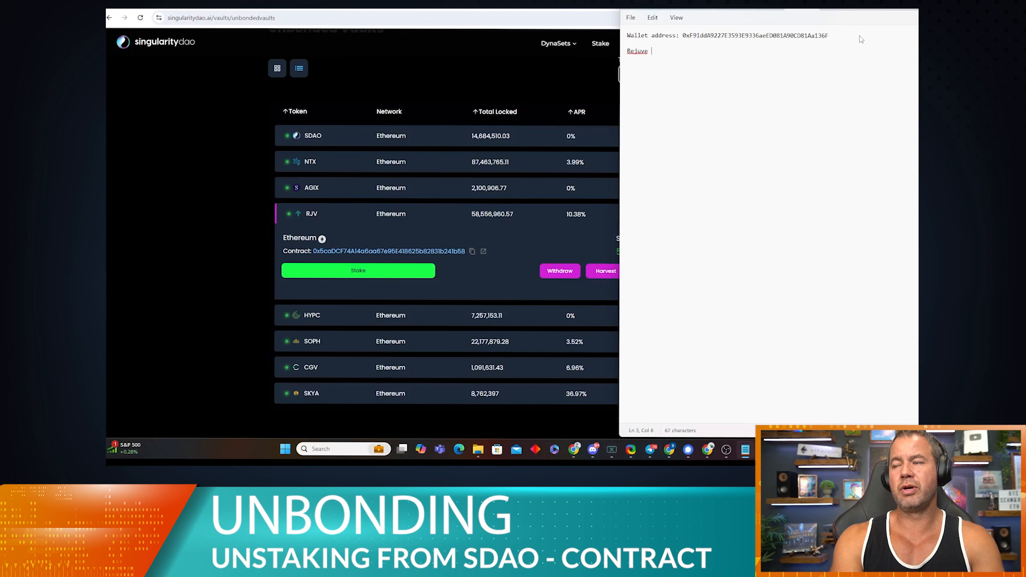
pyautogui.write('Contract addres')
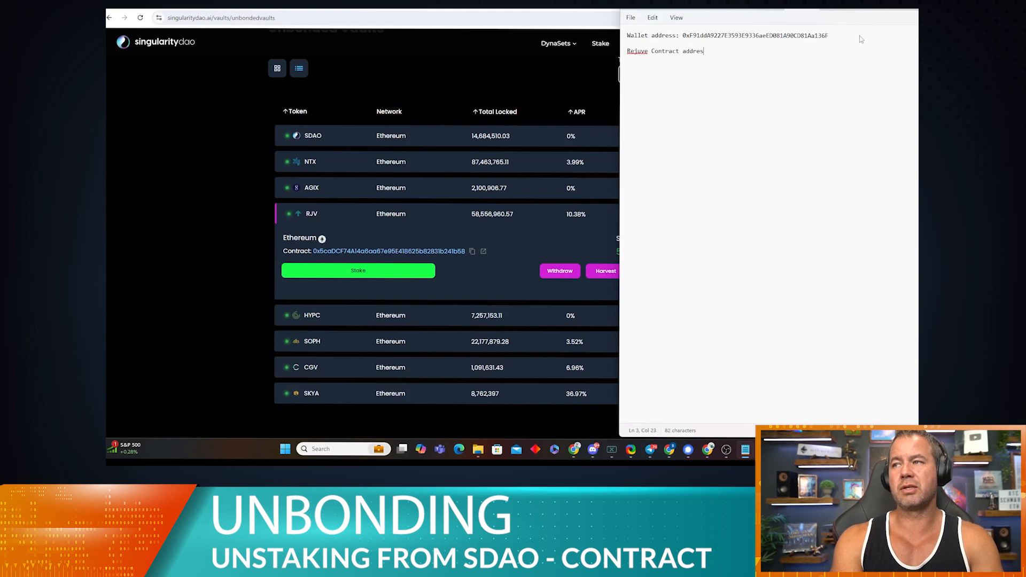
pyautogui.write('s:')
pyautogui.hotkey('ctrl', 'v')
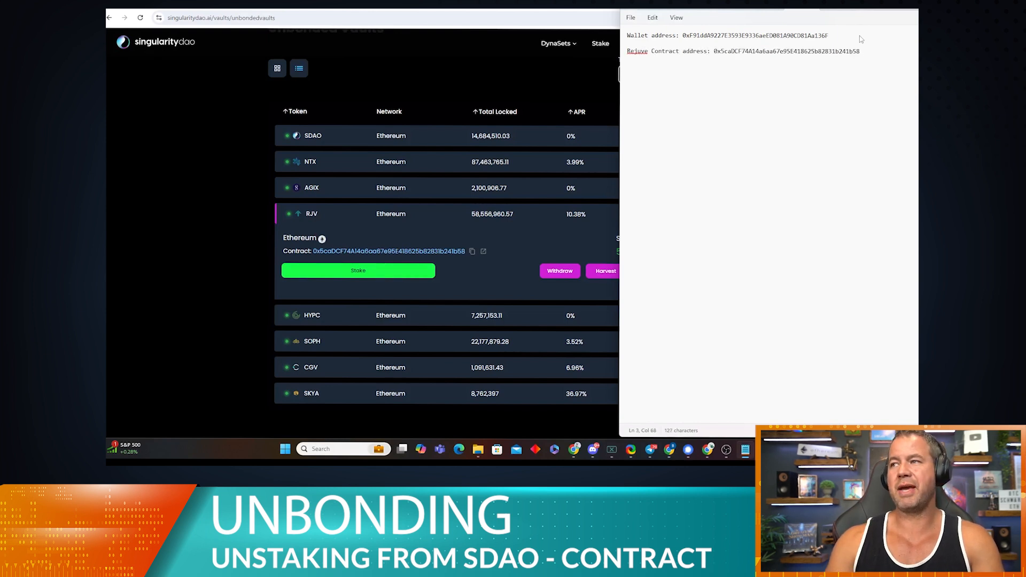
pyautogui.click(495, 283)
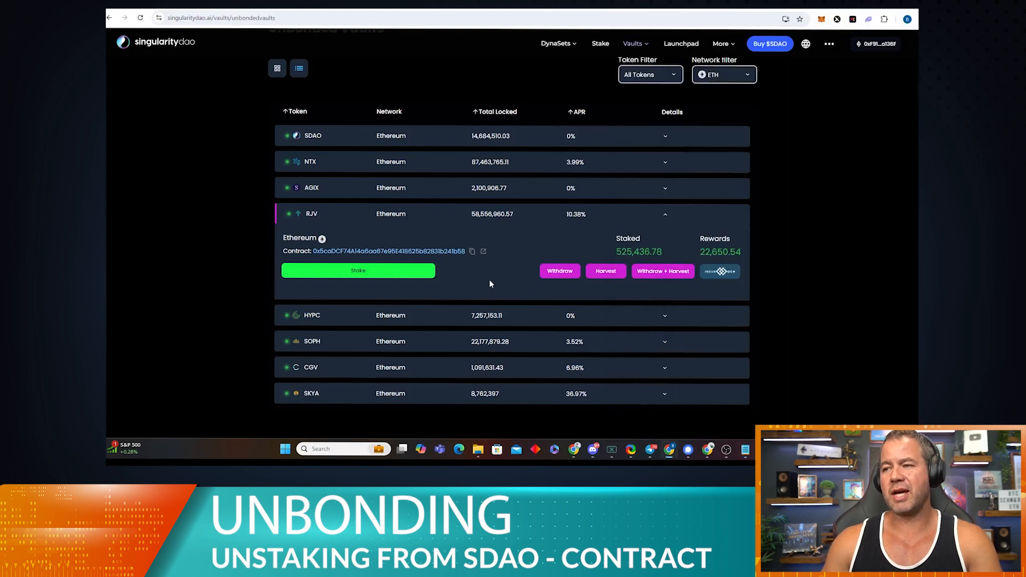
# Step: Follow the RJV vault's contract link to Etherscan, dismissing the direct-transfer warning
pyautogui.click(664, 318)
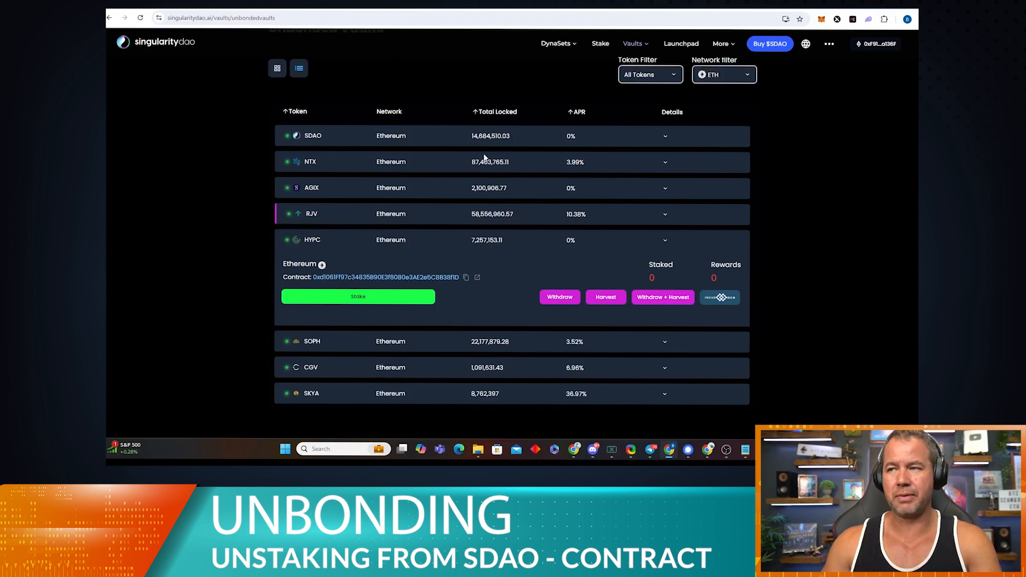
pyautogui.click(666, 214)
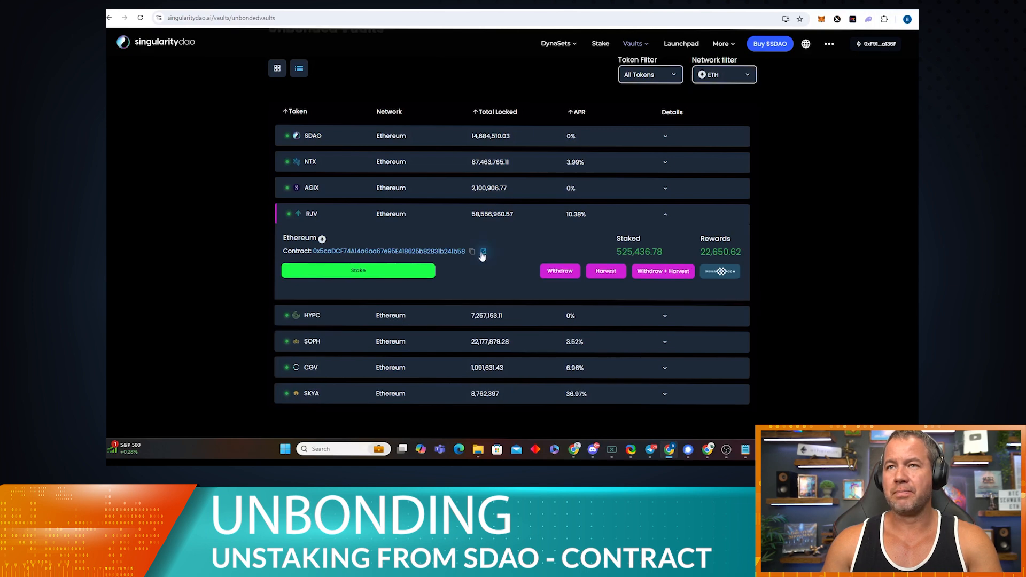
pyautogui.click(483, 252)
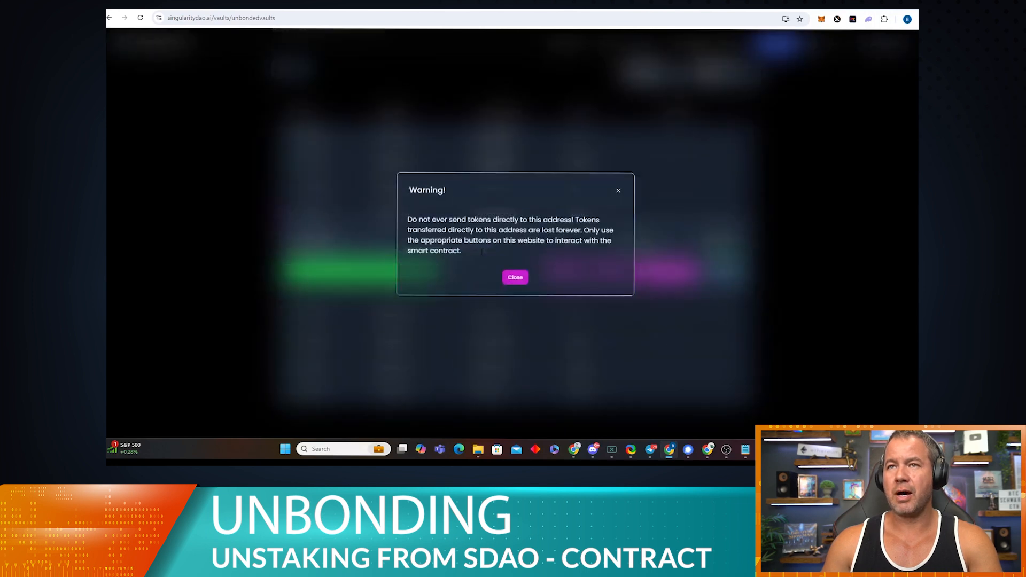
pyautogui.click(515, 277)
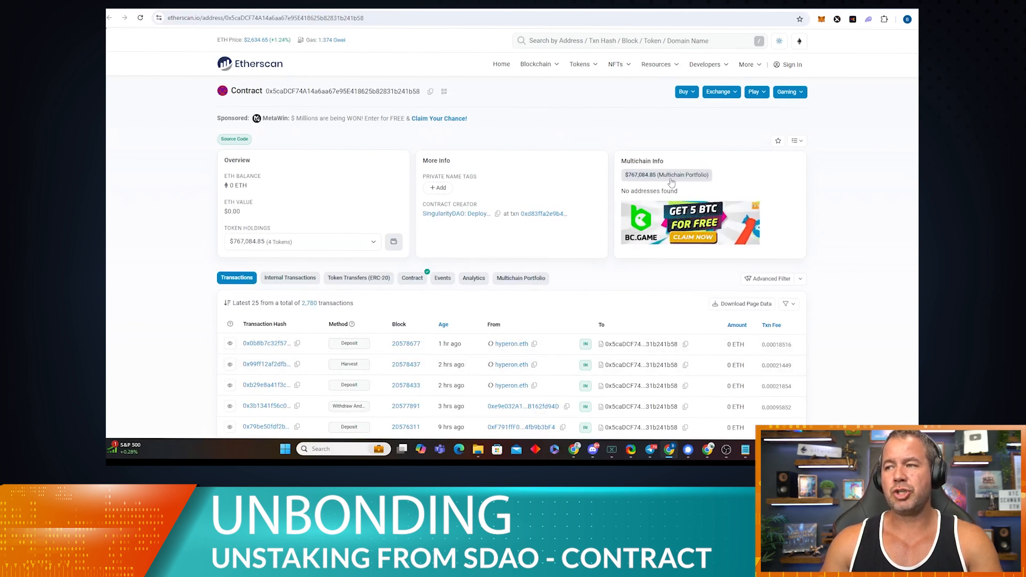
# Step: Search 'coinmarket cap' in a new tab and open the CoinMarketCap site
pyautogui.scroll(-1, 660, 184)
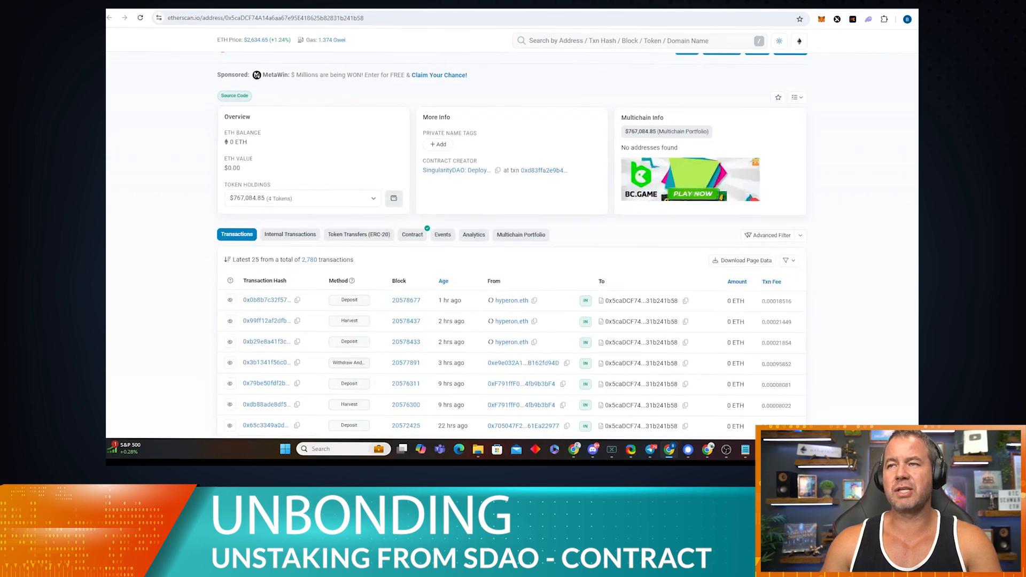
pyautogui.hotkey('ctrl', 't')
pyautogui.click(407, 17)
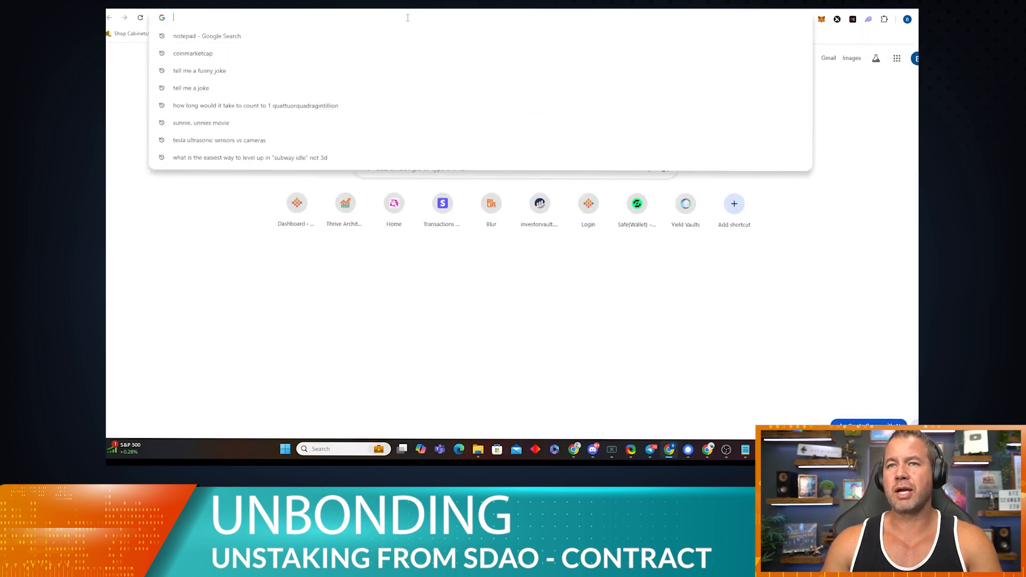
pyautogui.write('coinmarket cap')
pyautogui.press('Return')
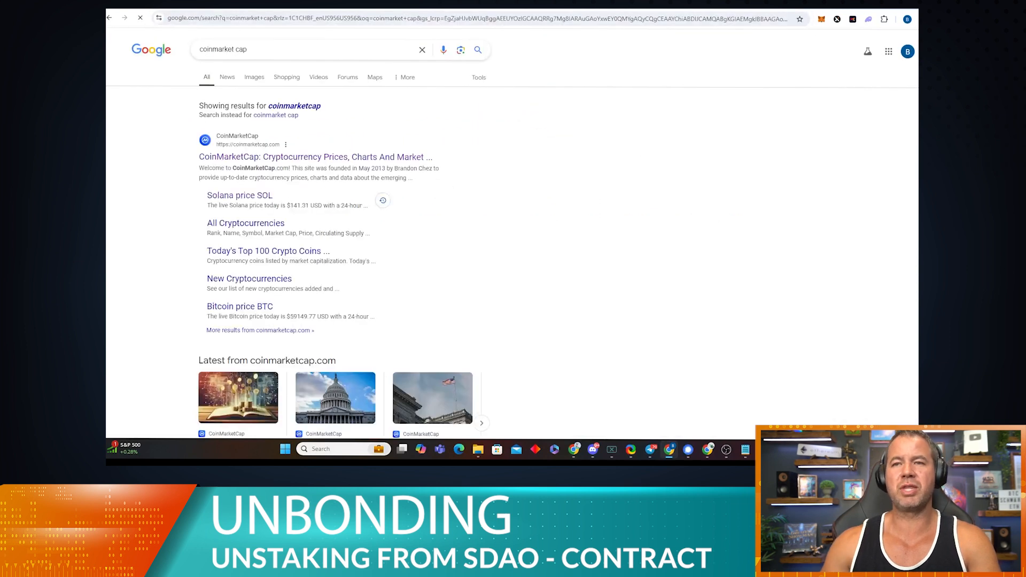
pyautogui.click(339, 157)
# Step: Find 'rejuve' on CoinMarketCap and copy the RJV token's Ethereum contract address
pyautogui.click(852, 71)
pyautogui.write('rejuve')
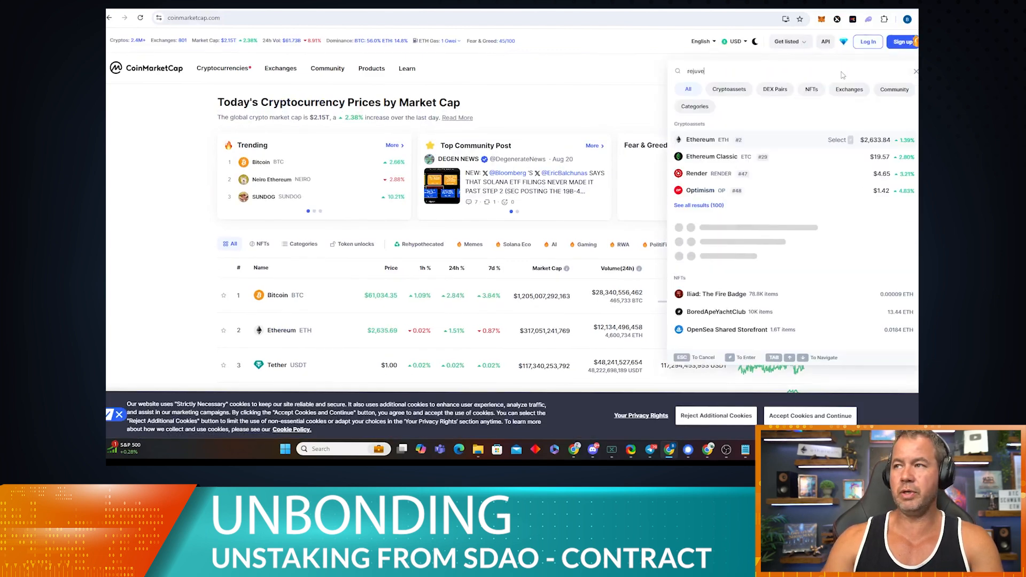
pyautogui.press('Return')
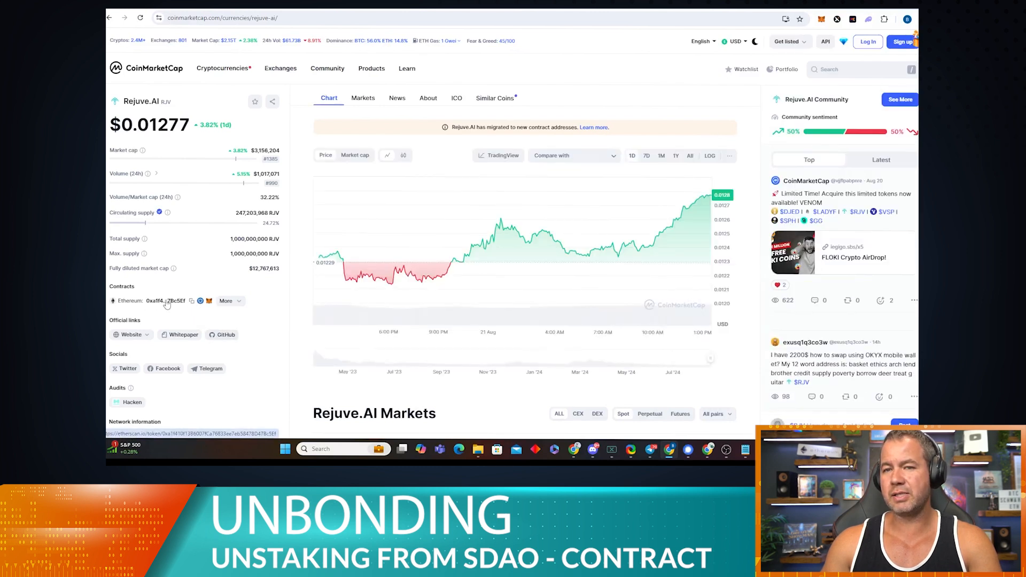
pyautogui.click(191, 301)
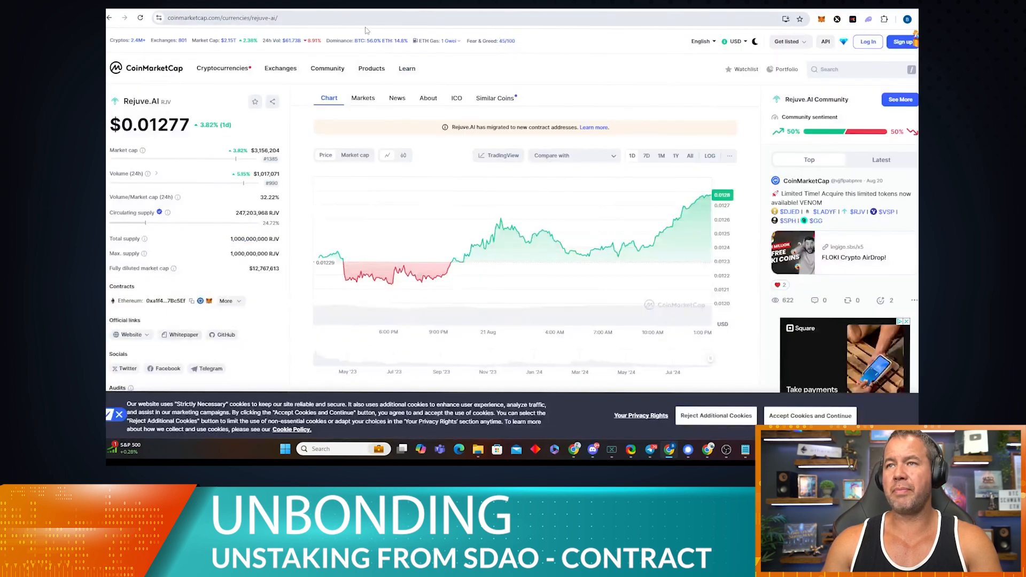
pyautogui.click(367, 21)
# Step: Look up the pasted RJV token address on Etherscan and open its Rejuve Token tracker
pyautogui.write('e')
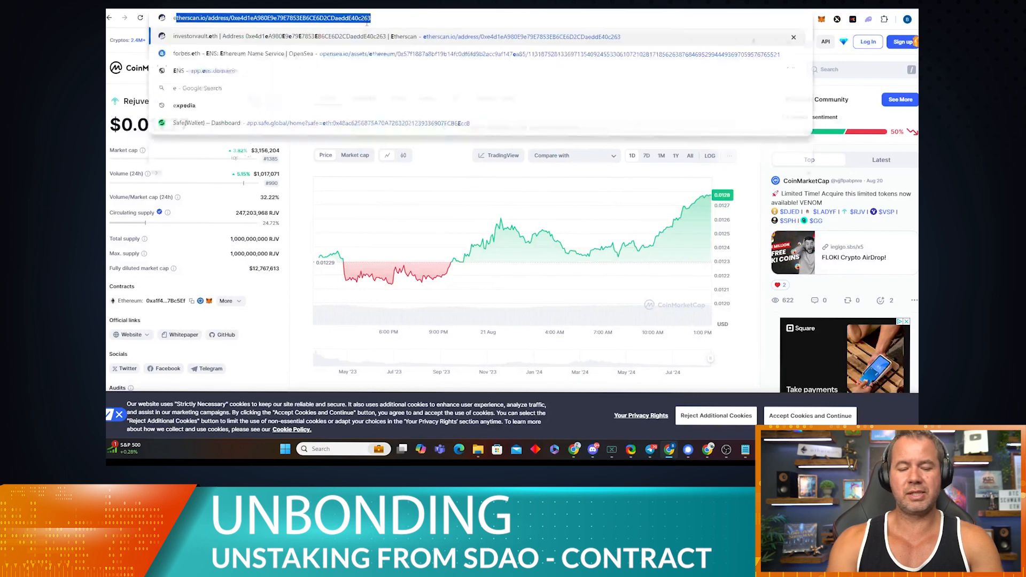
pyautogui.press('Return')
pyautogui.moveTo(571, 60)
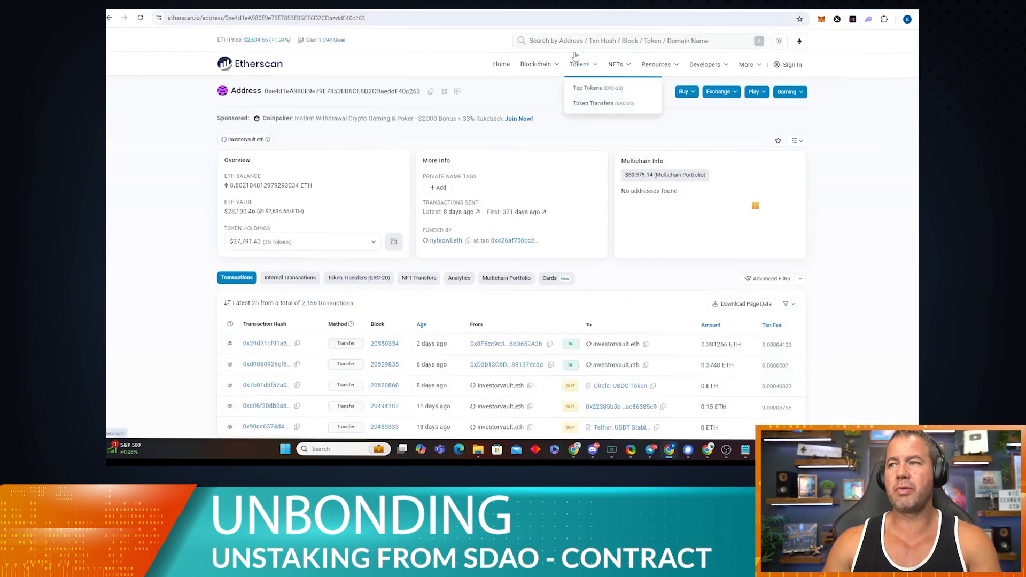
pyautogui.click(588, 40)
pyautogui.hotkey('ctrl', 'v')
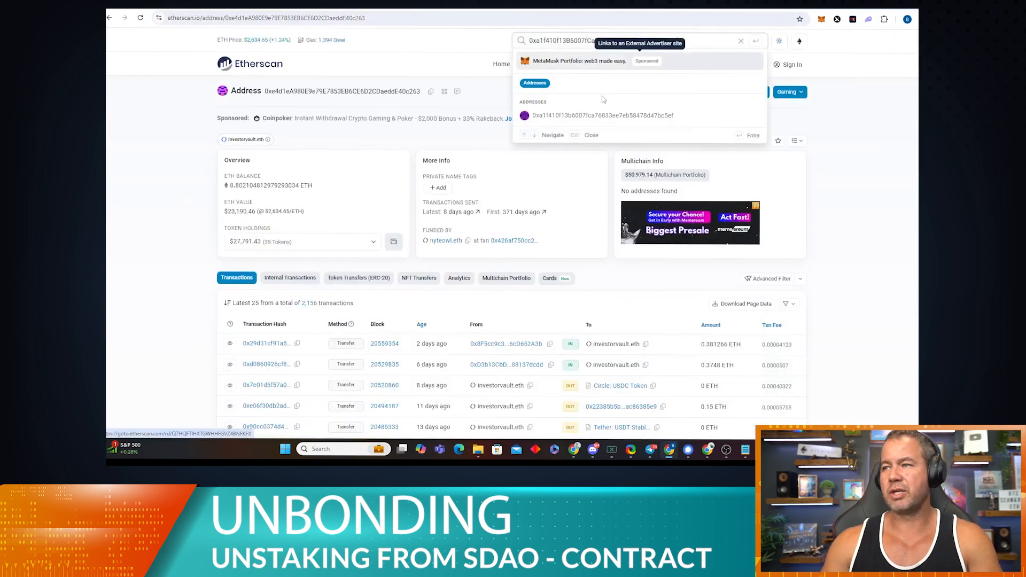
pyautogui.click(604, 117)
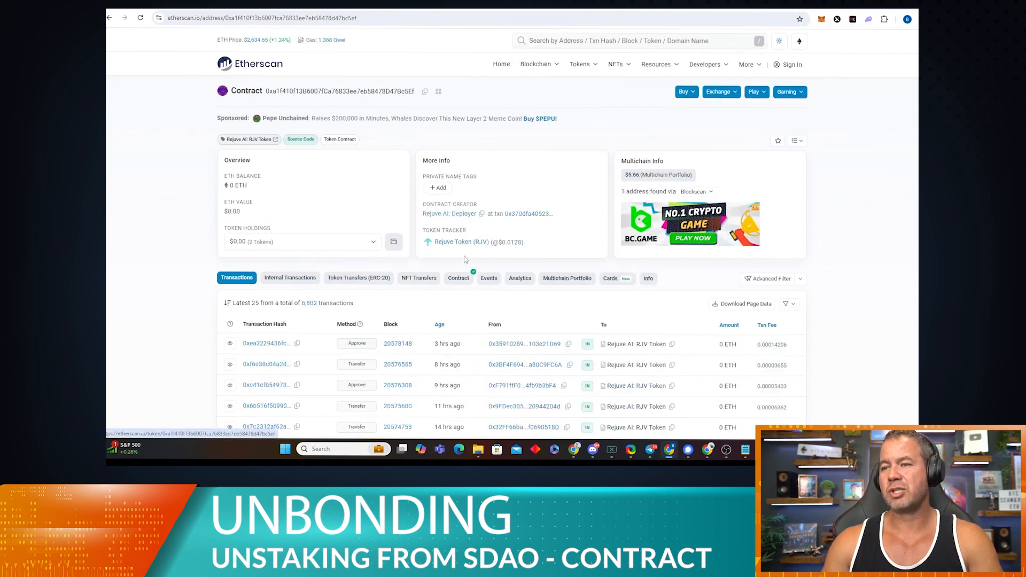
pyautogui.click(451, 244)
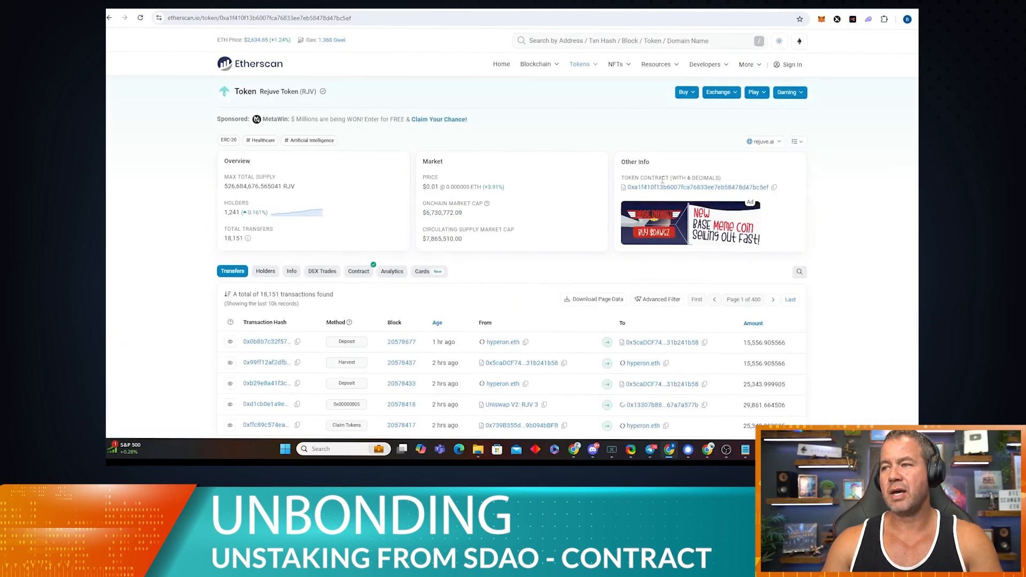
pyautogui.moveTo(619, 178); pyautogui.dragTo(736, 180)
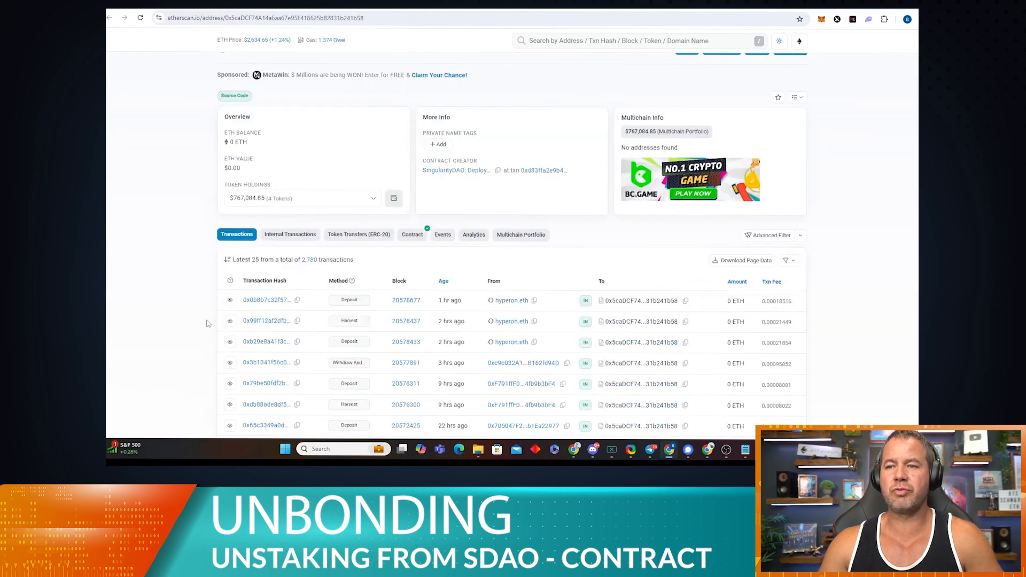
# Step: Open the staking contract's Contract tab to view its SDAOTokenStaking source code
pyautogui.scroll(-1, 212, 317)
pyautogui.scroll(-2, 211, 317)
pyautogui.scroll(3, 216, 305)
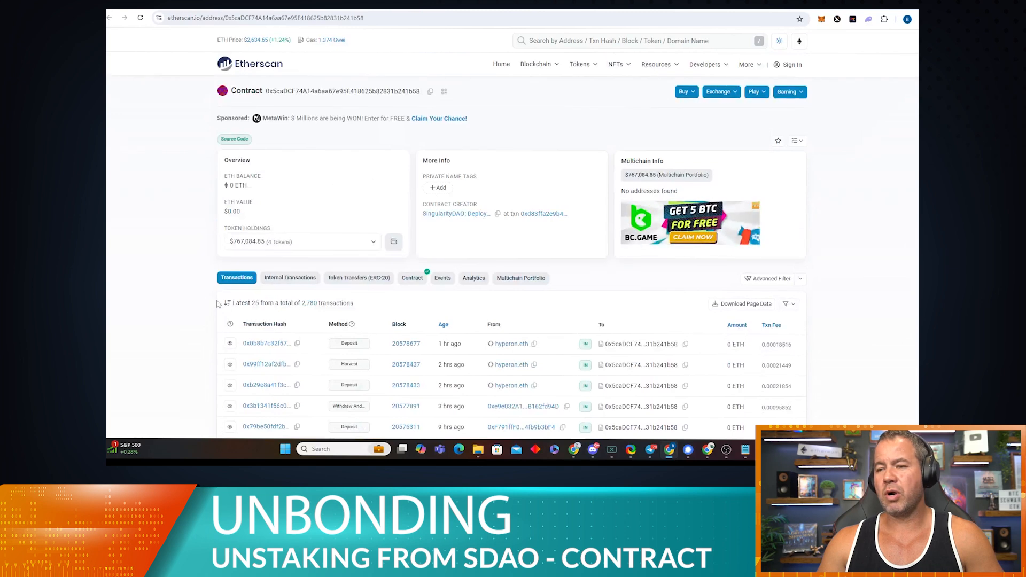
pyautogui.scroll(-1, 216, 305)
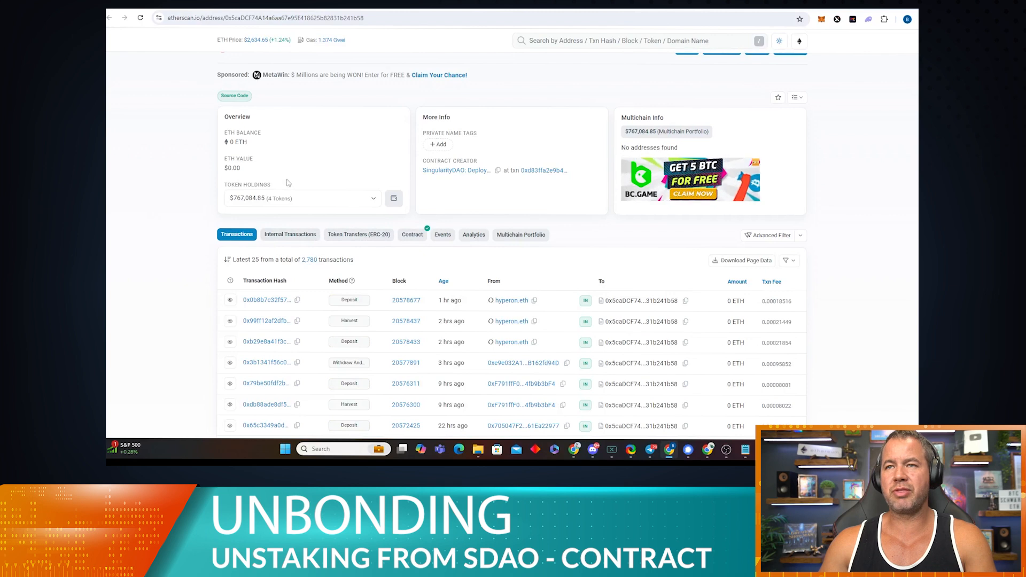
pyautogui.click(177, 7)
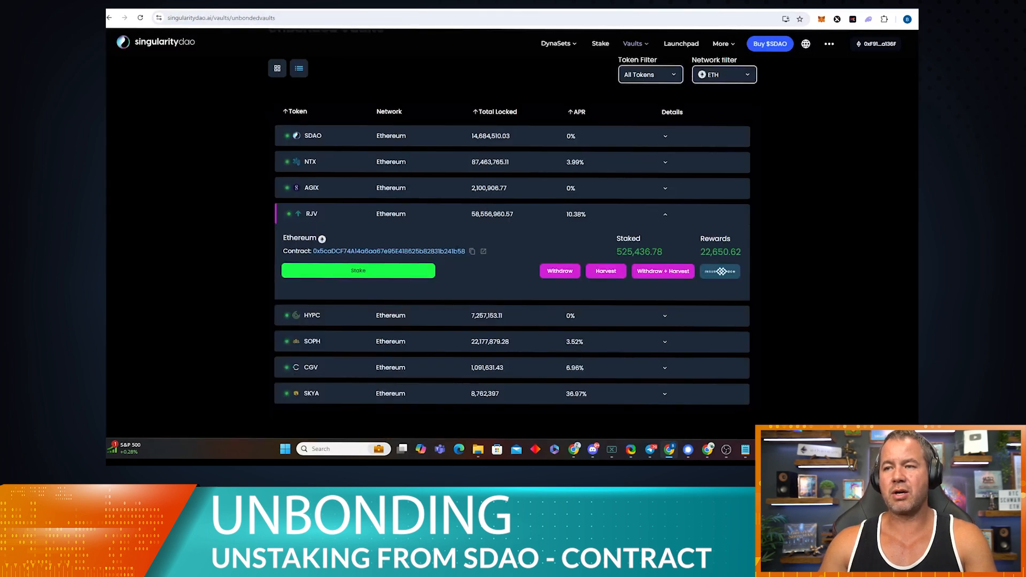
pyautogui.click(268, 7)
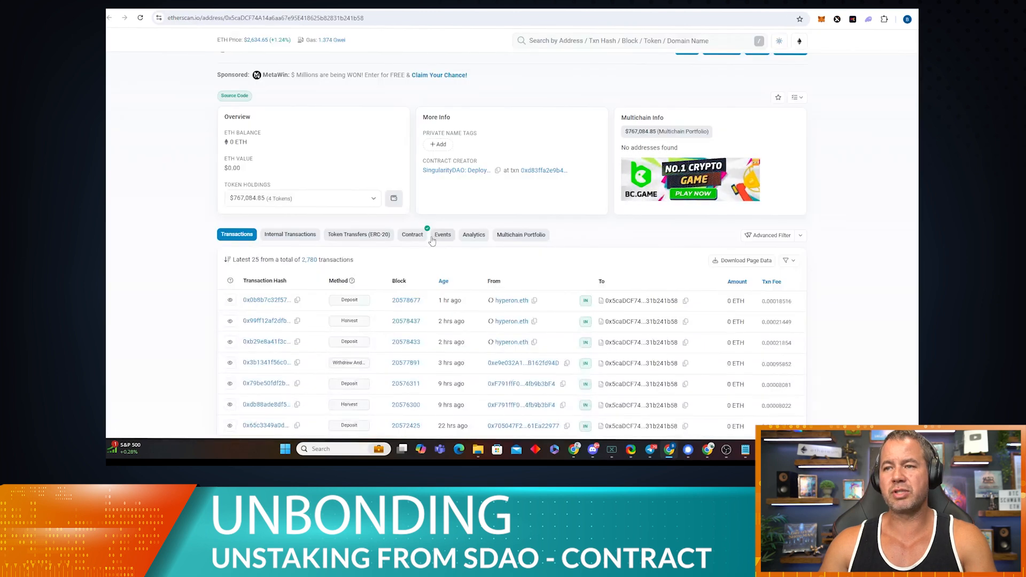
pyautogui.click(409, 238)
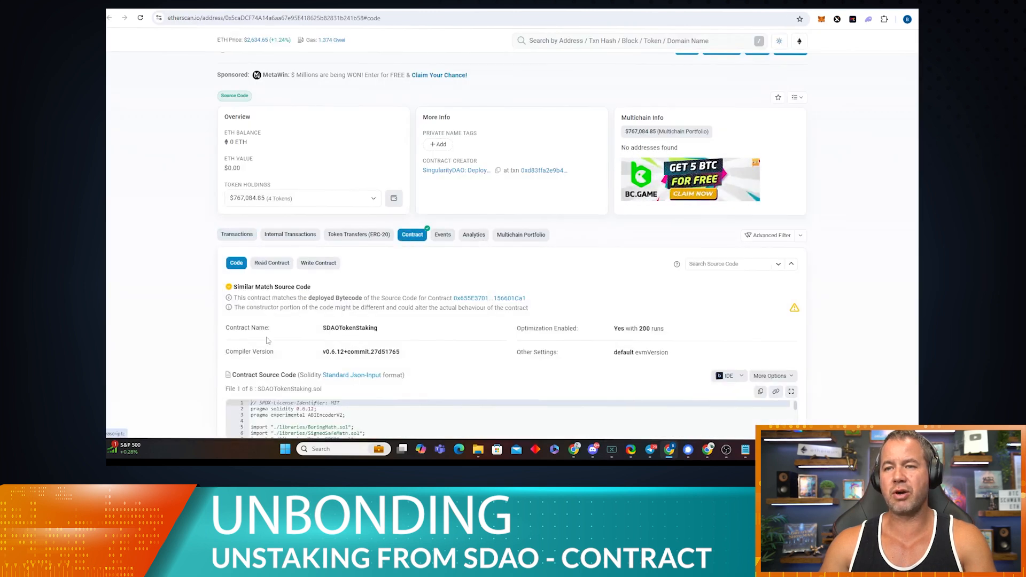
# Step: Browse the Write Contract functions like withdraw and harvest, then return to Read Contract
pyautogui.scroll(-2, 271, 332)
pyautogui.click(272, 133)
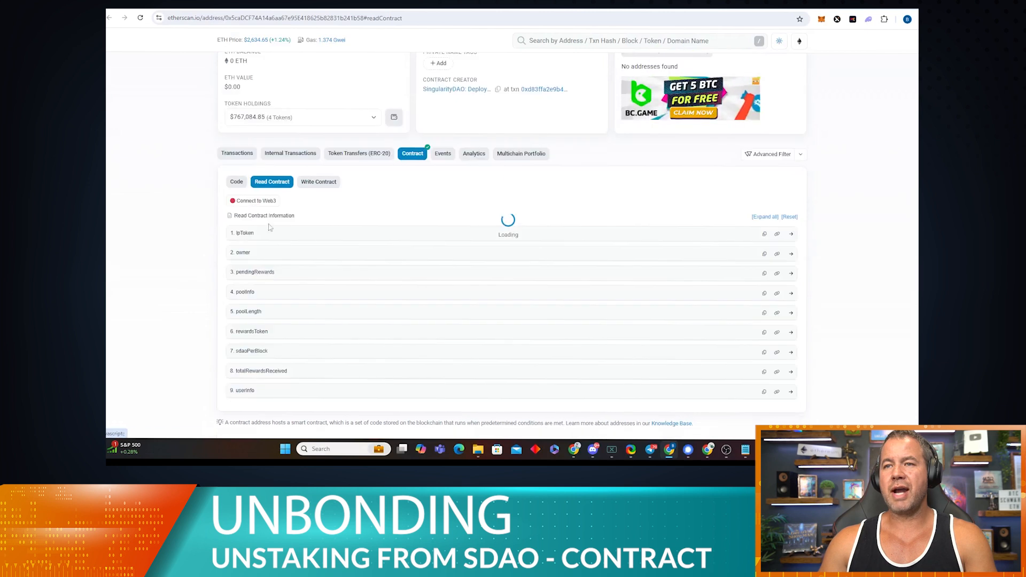
pyautogui.click(322, 183)
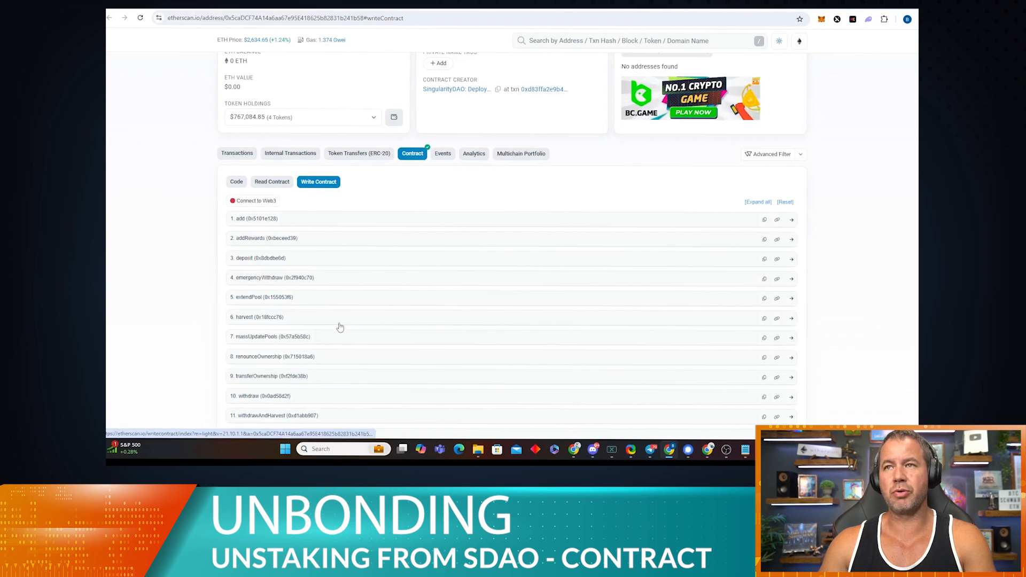
pyautogui.click(272, 182)
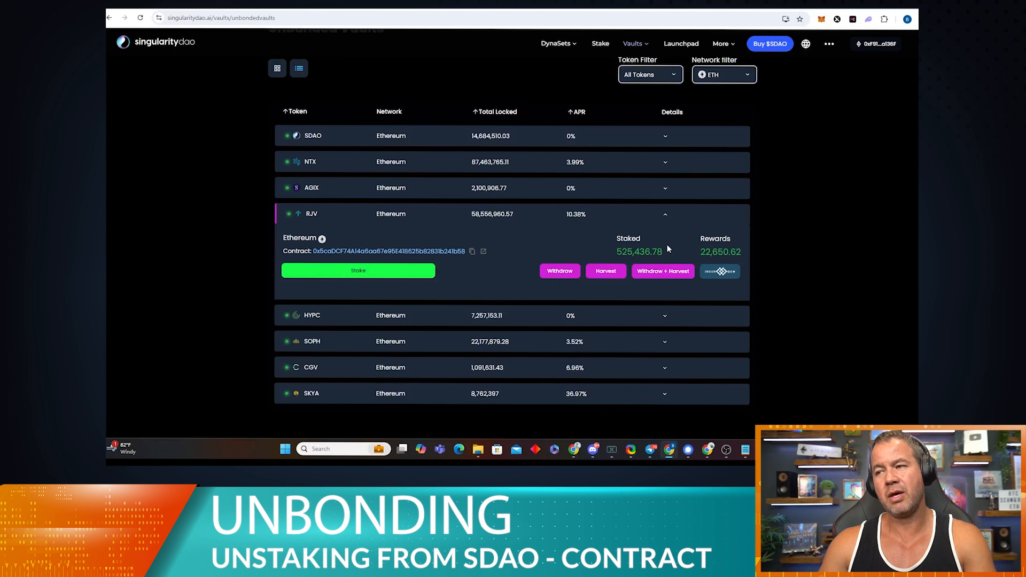
pyautogui.moveTo(665, 251); pyautogui.dragTo(604, 250)
pyautogui.click(594, 250)
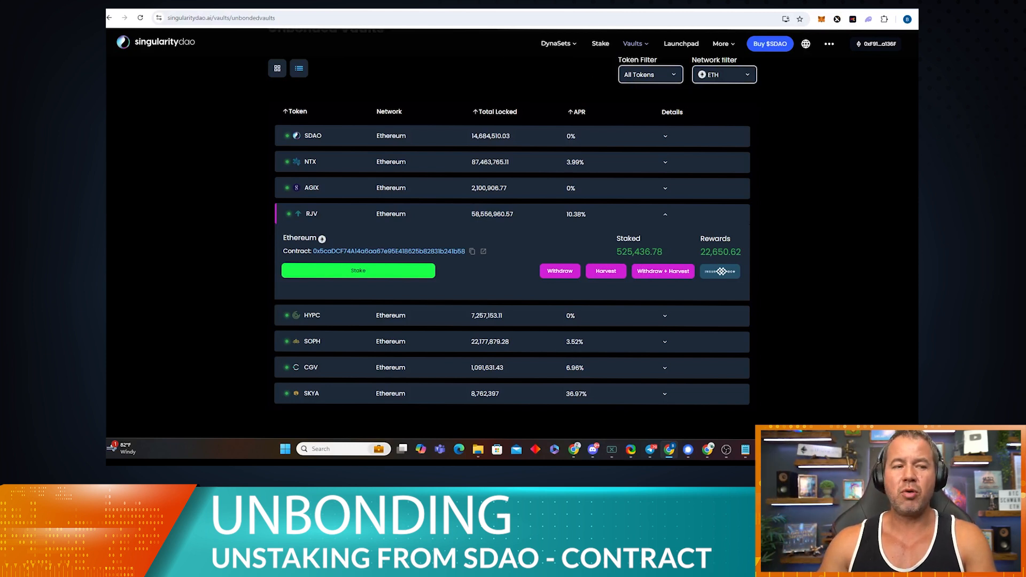
# Step: Query owner and expand userInfo's inputs, then select the saved wallet address in Notepad
pyautogui.click(262, 5)
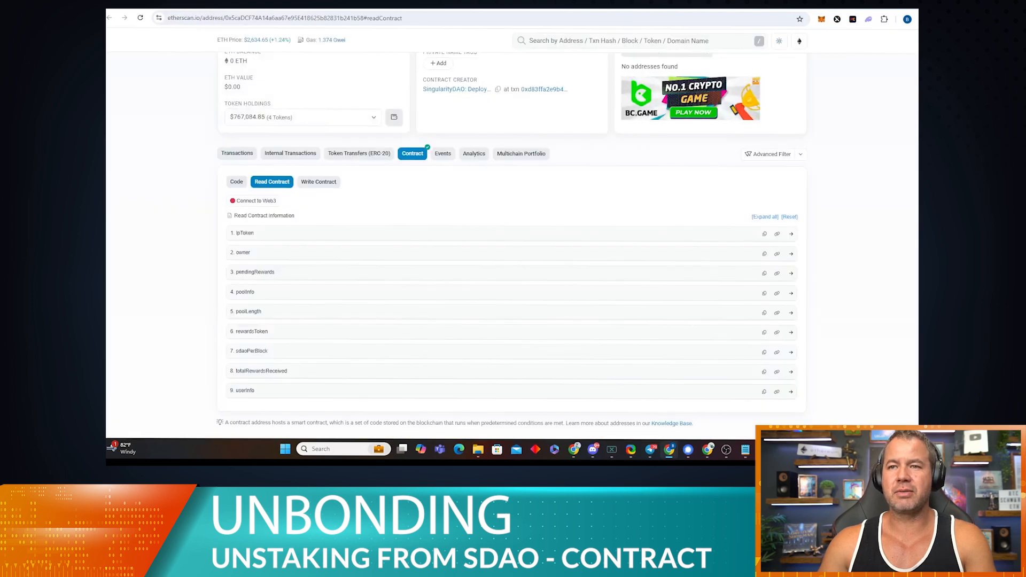
pyautogui.click(300, 254)
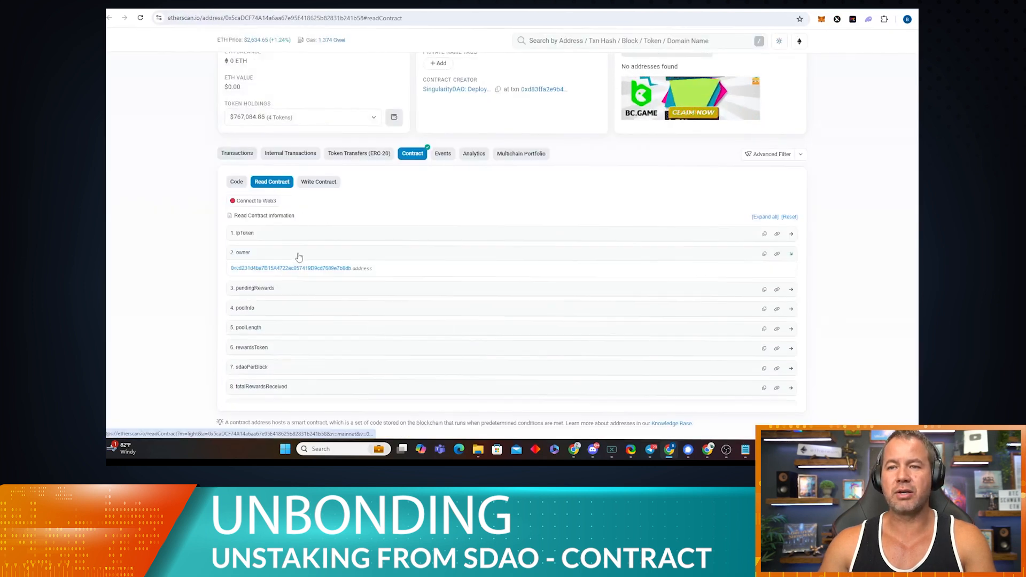
pyautogui.scroll(-3, 288, 265)
pyautogui.click(270, 282)
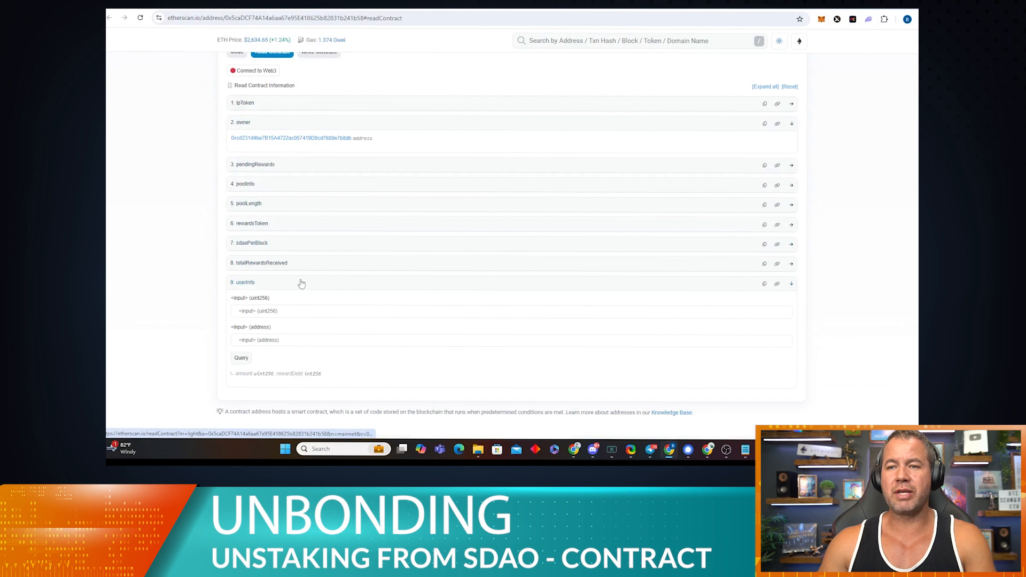
pyautogui.click(284, 313)
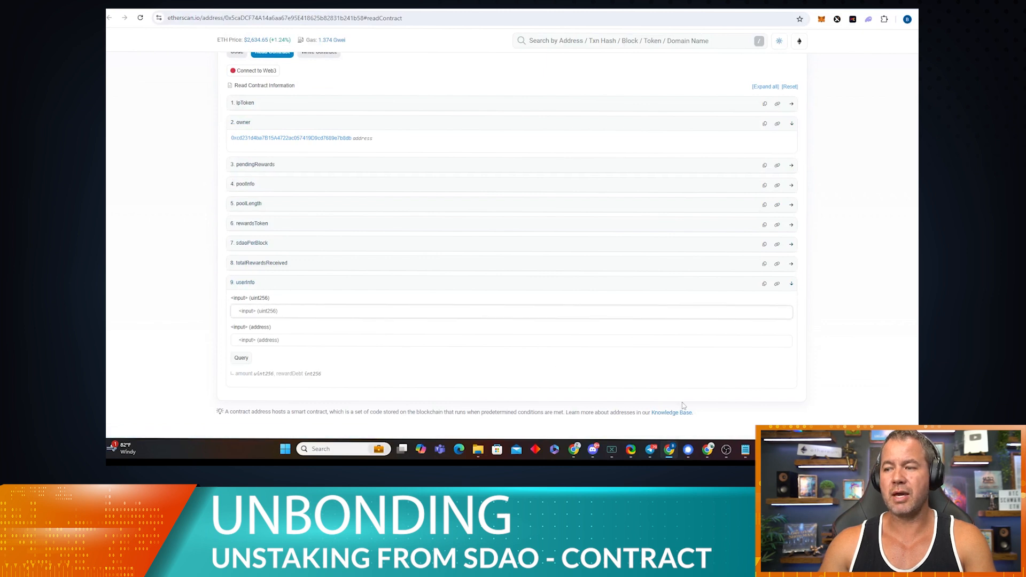
pyautogui.click(750, 451)
pyautogui.moveTo(843, 36); pyautogui.dragTo(682, 37)
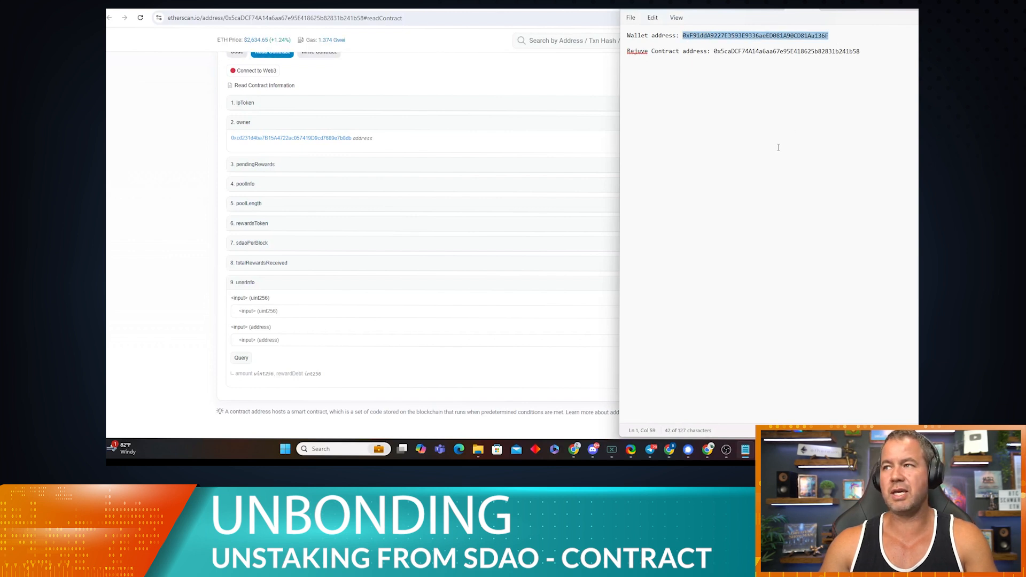
pyautogui.click(275, 341)
pyautogui.hotkey('ctrl', 'v')
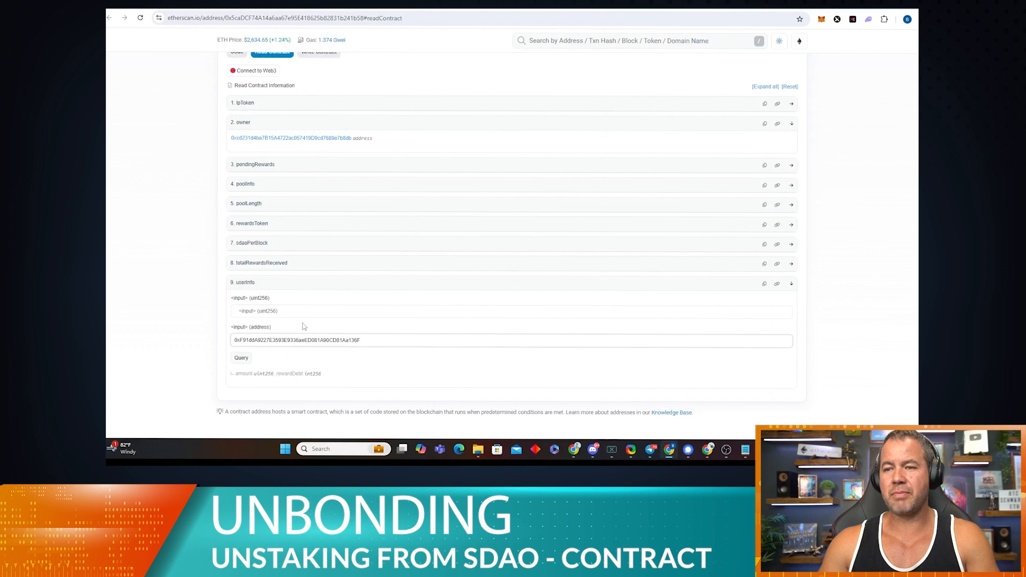
pyautogui.click(284, 315)
pyautogui.write('0')
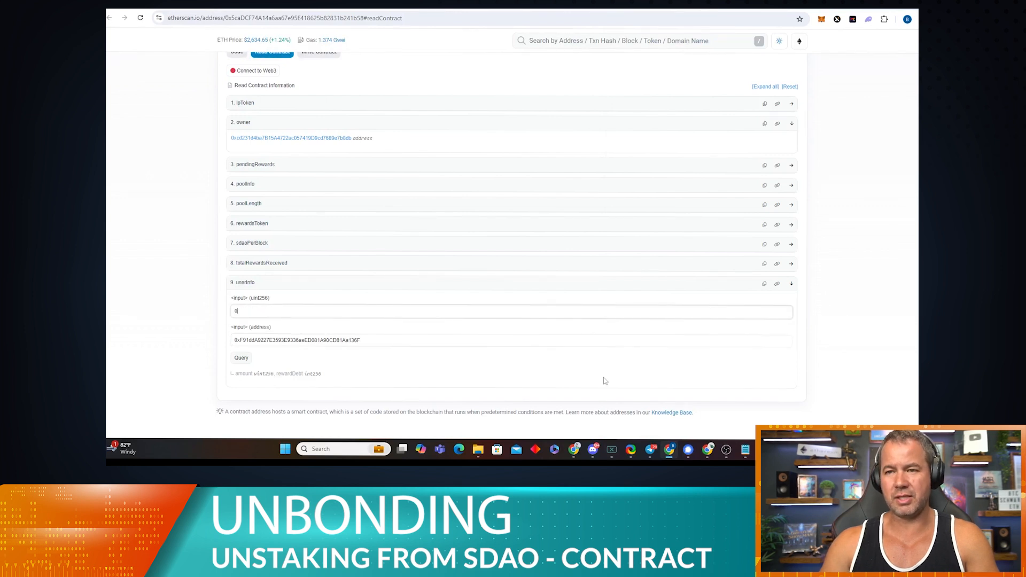
pyautogui.click(242, 358)
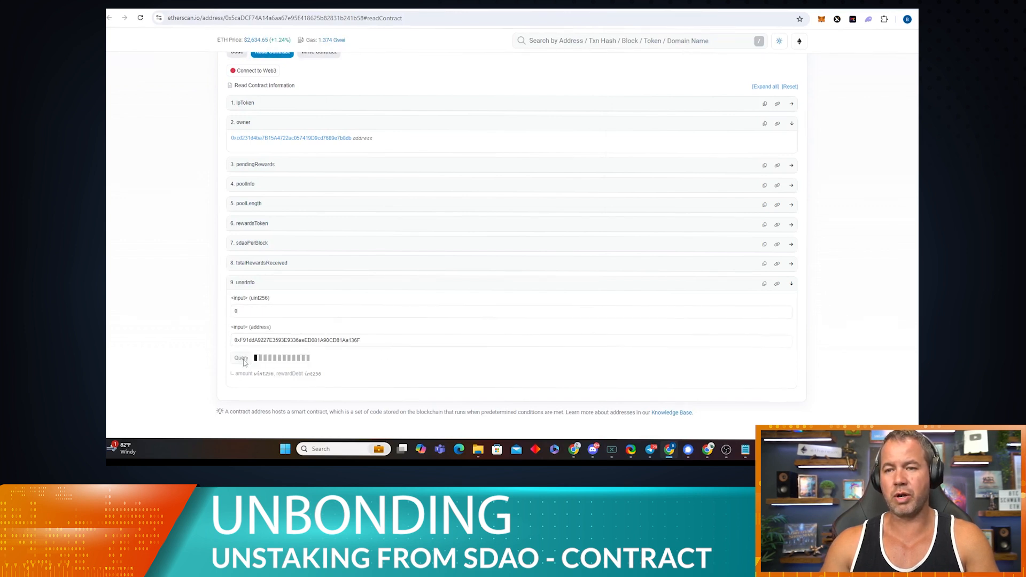
pyautogui.scroll(-2, 212, 335)
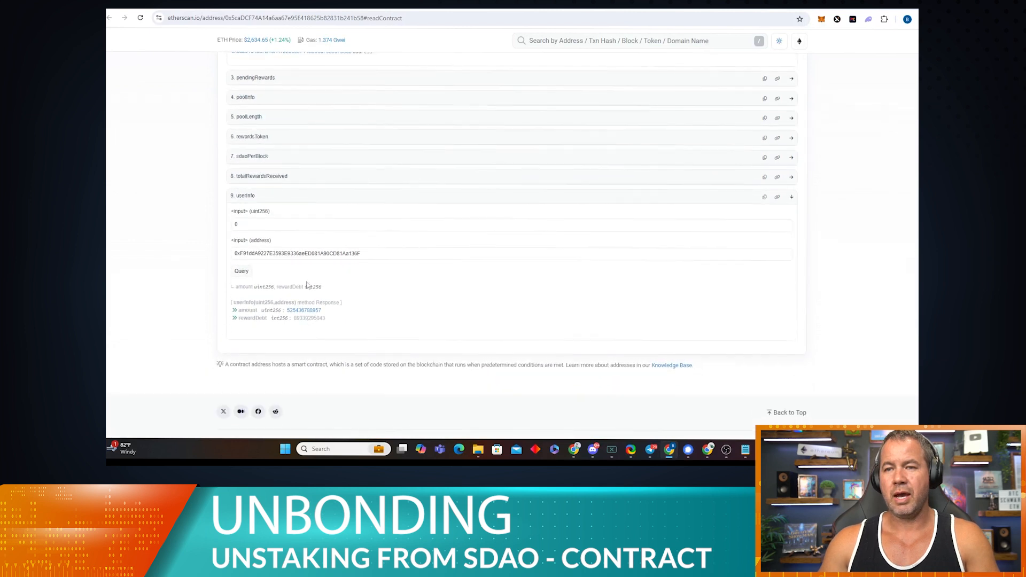
pyautogui.moveTo(324, 312); pyautogui.dragTo(287, 310)
pyautogui.hotkey('ctrl', 'c')
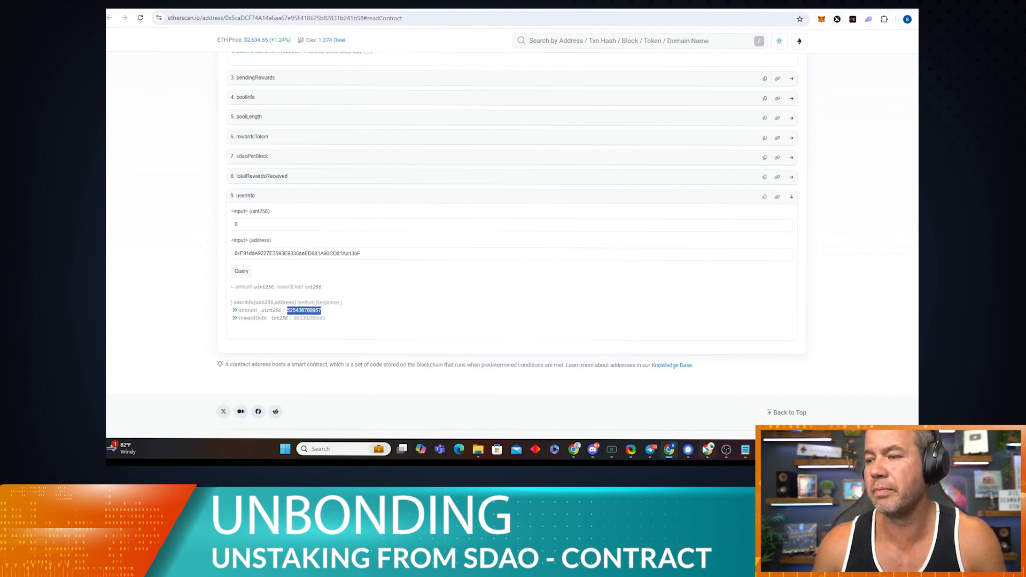
pyautogui.click(746, 450)
# Step: On a new line, paste the amount as 525,436.788957, prefixed with 'In contract staked:'
pyautogui.click(866, 51)
pyautogui.press('Return')
pyautogui.press('Return')
pyautogui.hotkey('ctrl', 'v')
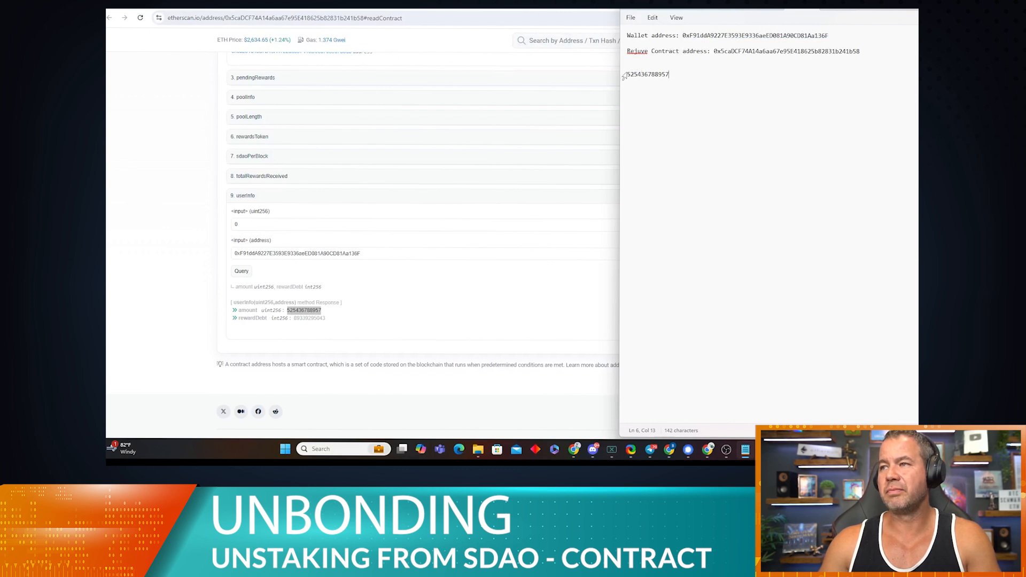
pyautogui.write(',')
pyautogui.click(652, 78)
pyautogui.moveTo(695, 74); pyautogui.dragTo(656, 76)
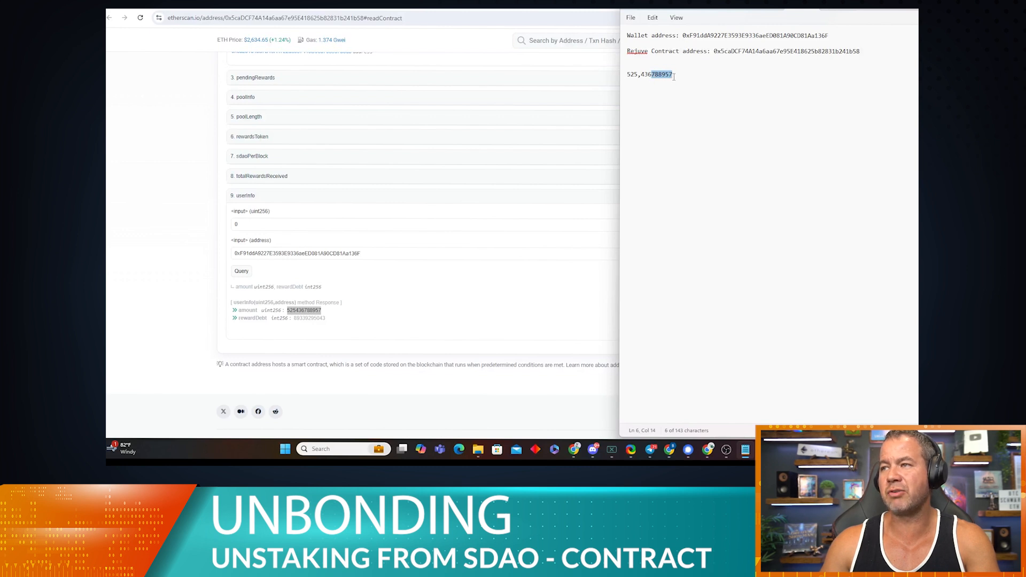
pyautogui.click(649, 75)
pyautogui.write(',')
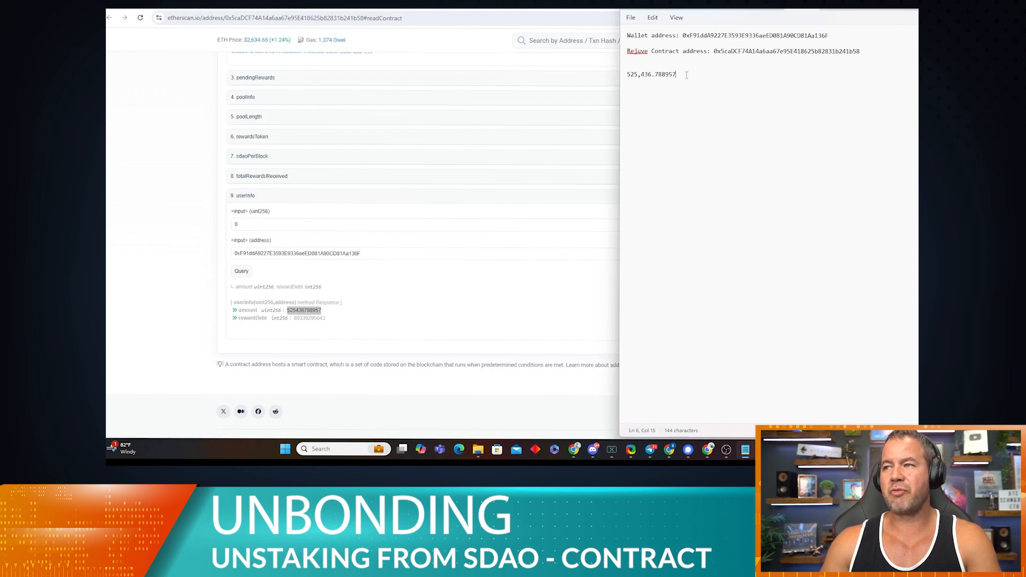
pyautogui.click(629, 77)
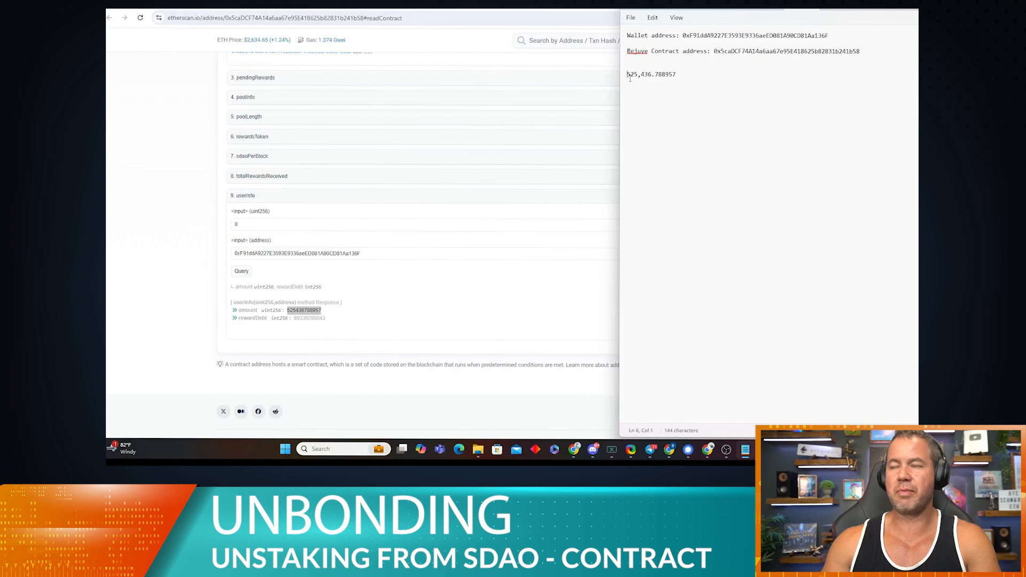
pyautogui.write('In contract staked:')
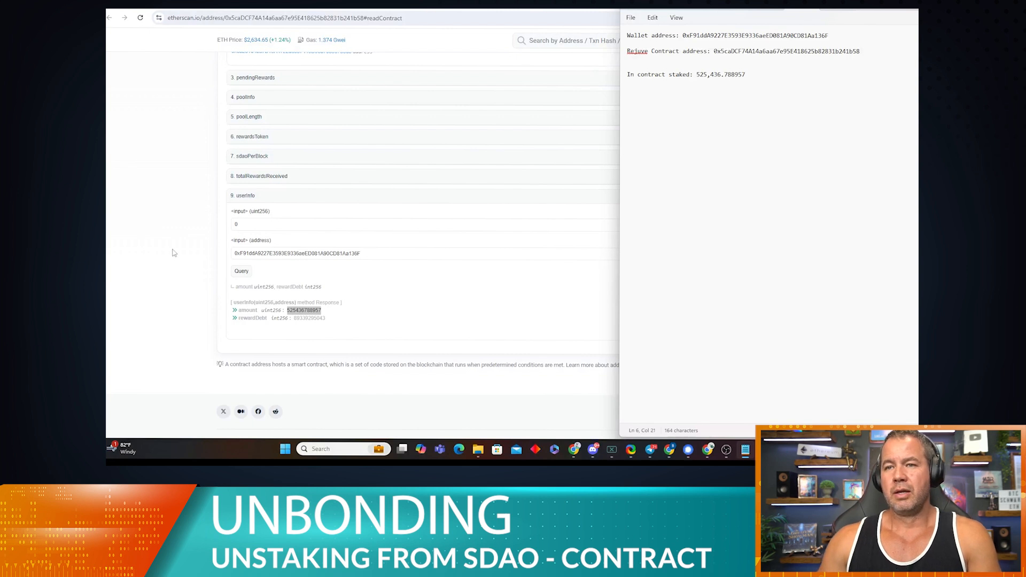
# Step: Expand the pendingRewards query and enter 0 as its _pid
pyautogui.click(188, 231)
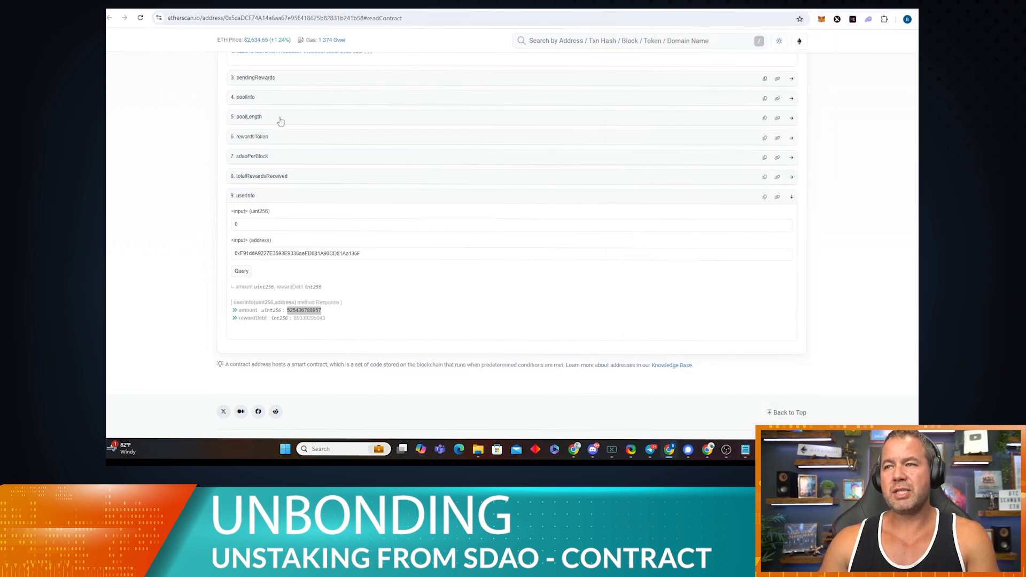
pyautogui.click(291, 101)
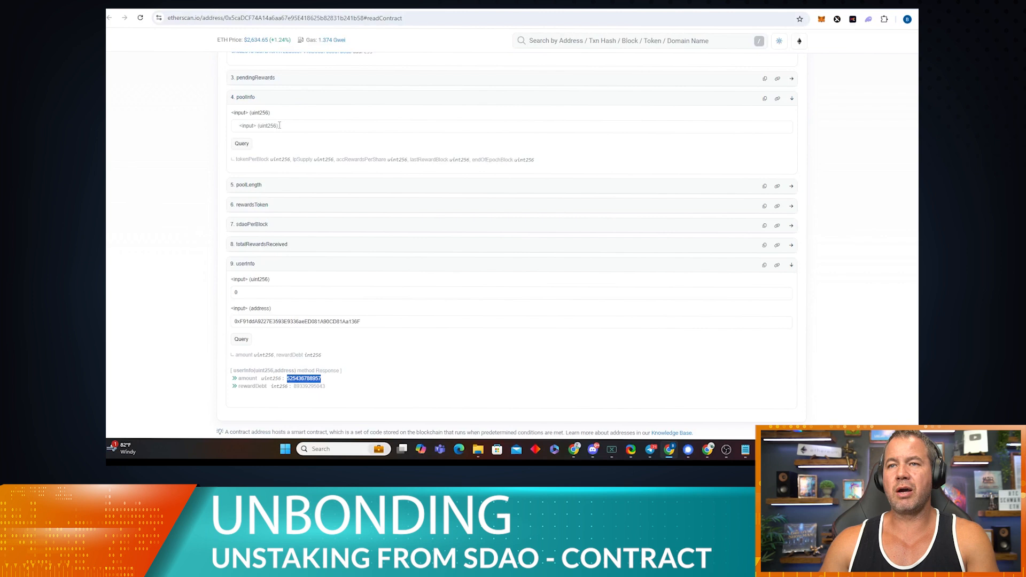
pyautogui.click(279, 125)
pyautogui.click(295, 79)
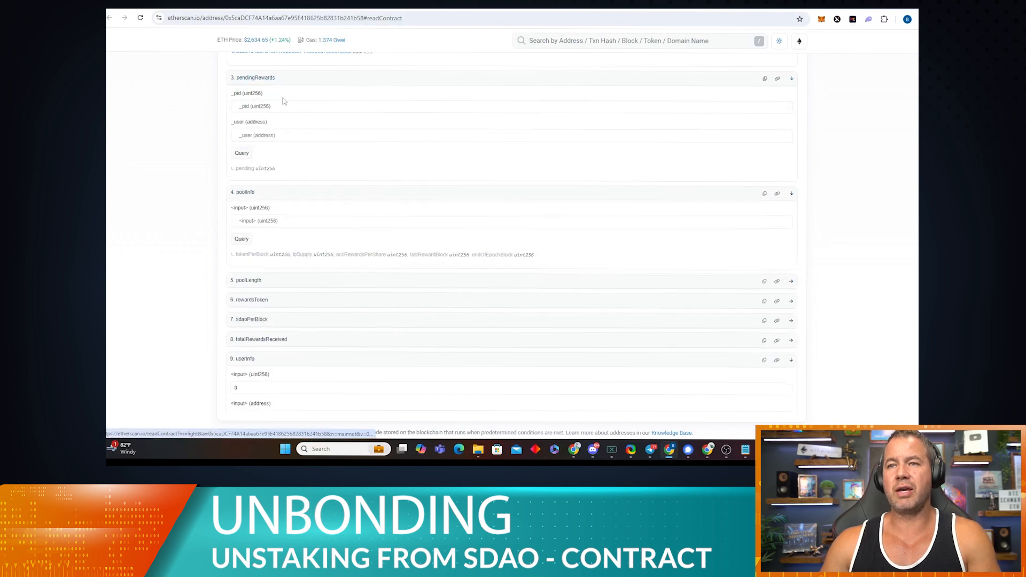
pyautogui.scroll(2, 270, 150)
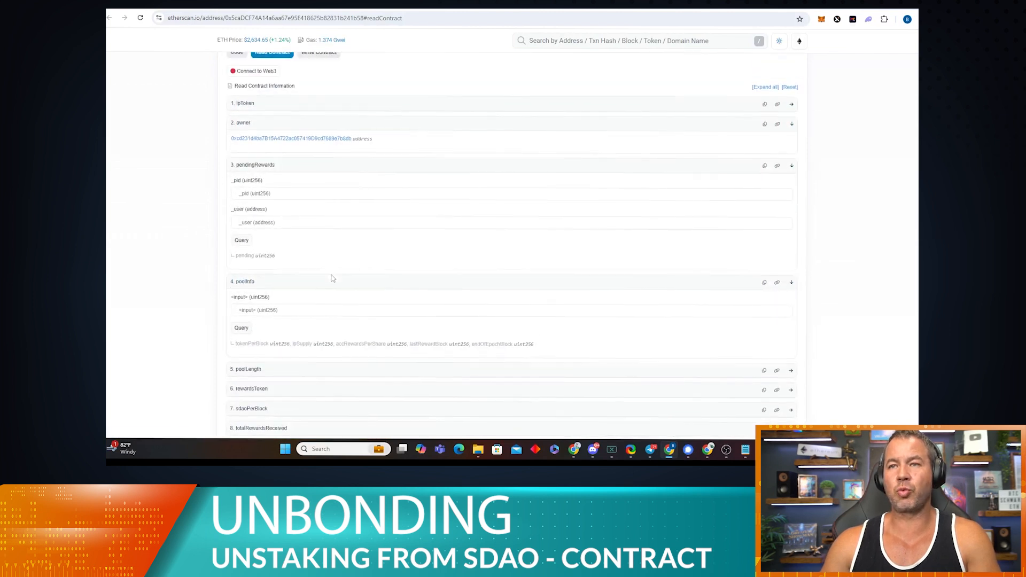
pyautogui.scroll(2, 332, 282)
pyautogui.click(270, 280)
pyautogui.write('0')
pyautogui.click(257, 308)
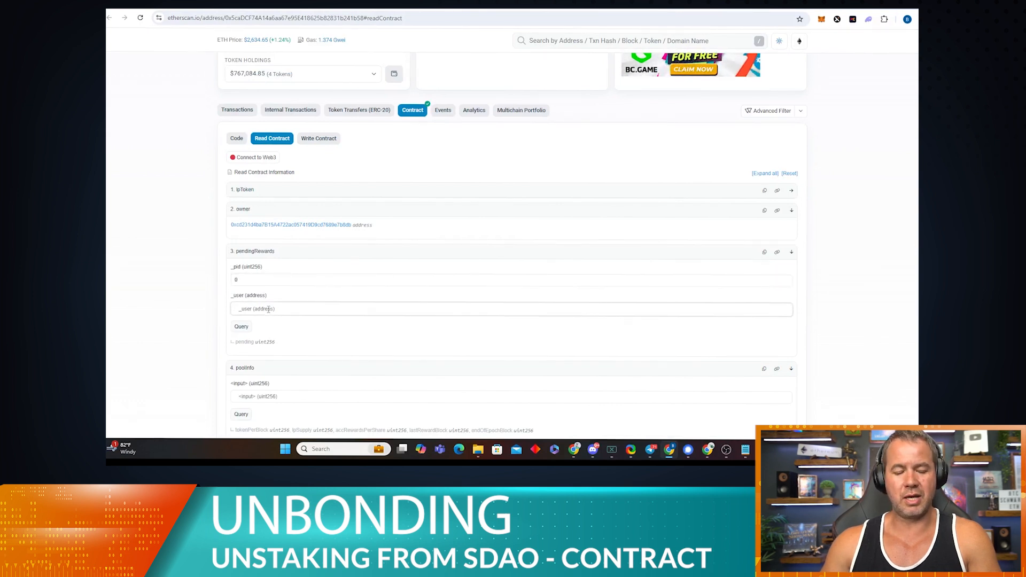
pyautogui.write('525436788957')
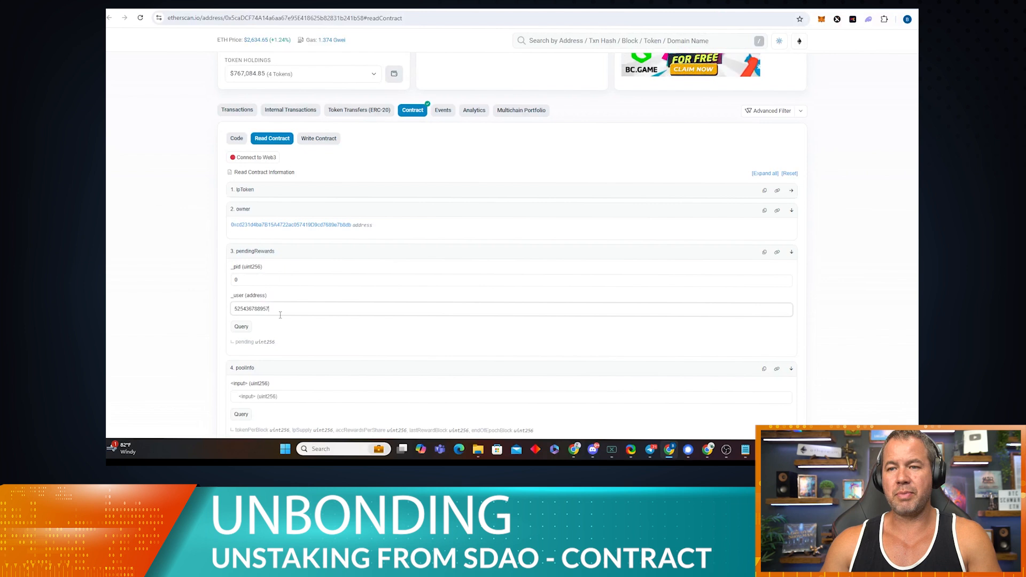
pyautogui.moveTo(281, 311); pyautogui.dragTo(231, 306)
pyautogui.hotkey('ctrl', 'x')
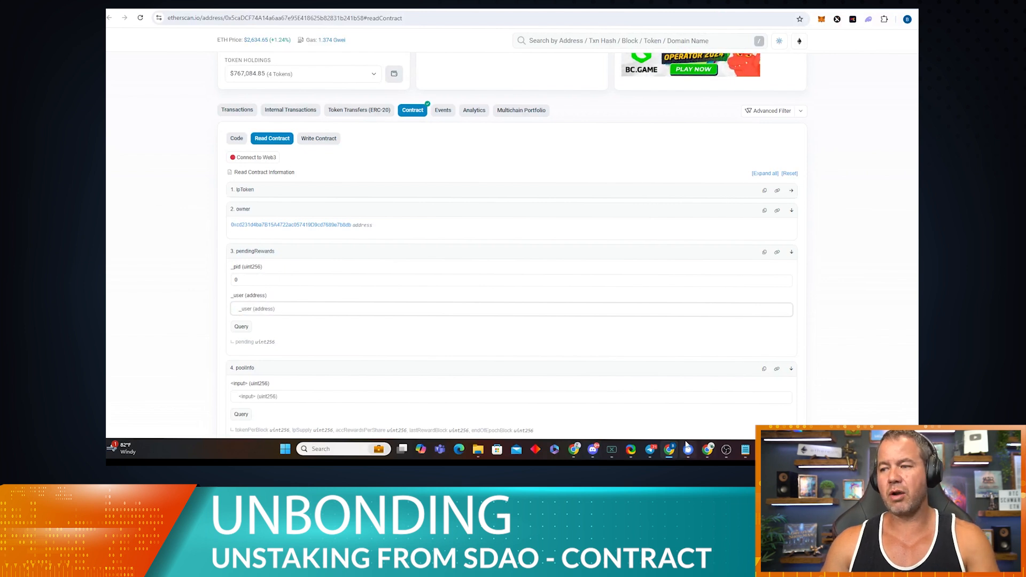
pyautogui.click(745, 451)
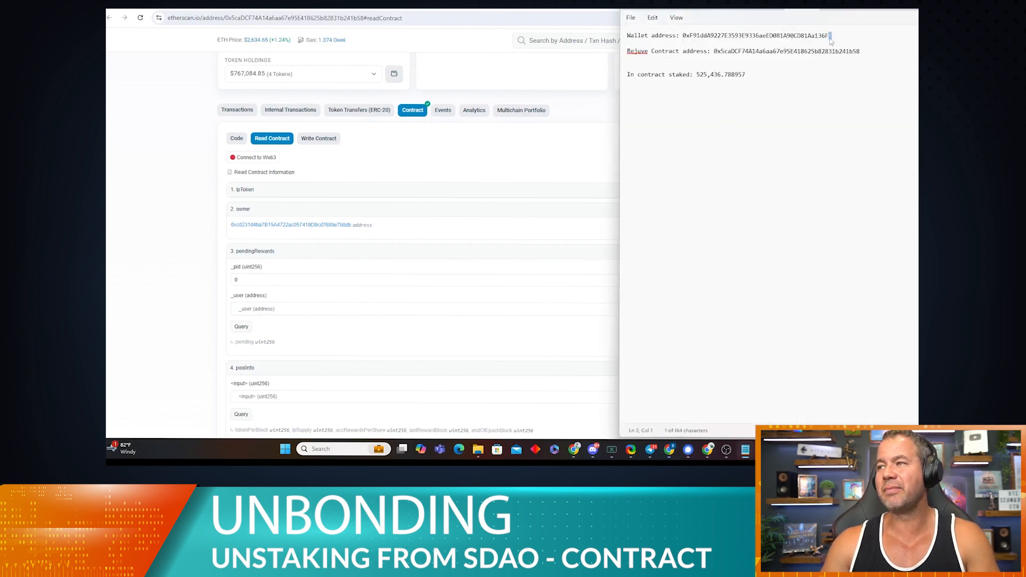
pyautogui.moveTo(830, 36); pyautogui.dragTo(685, 38)
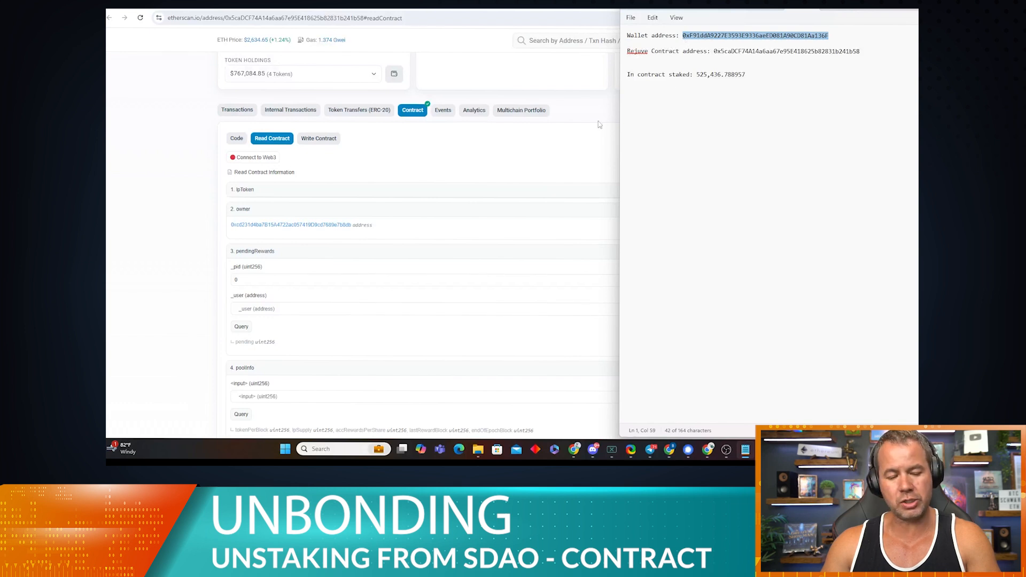
pyautogui.click(277, 308)
pyautogui.hotkey('ctrl', 'v')
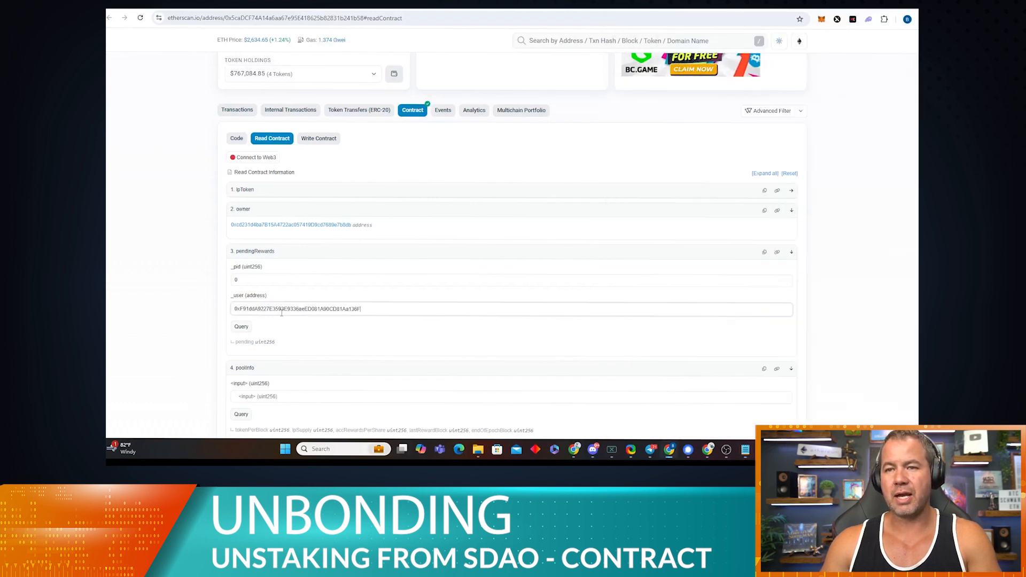
pyautogui.click(241, 326)
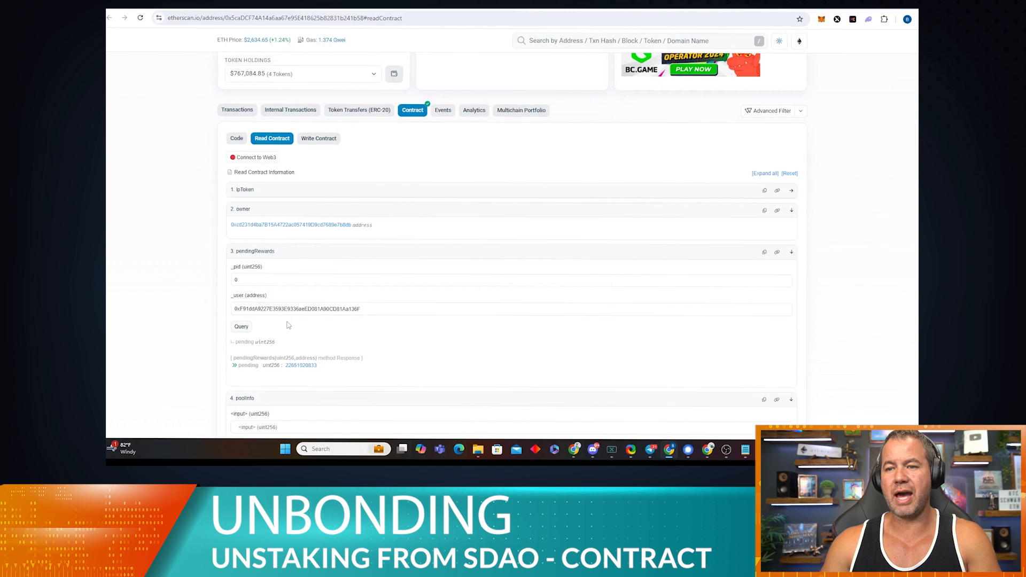
pyautogui.scroll(-1, 291, 324)
pyautogui.scroll(-1, 290, 324)
pyautogui.moveTo(318, 279); pyautogui.dragTo(289, 279)
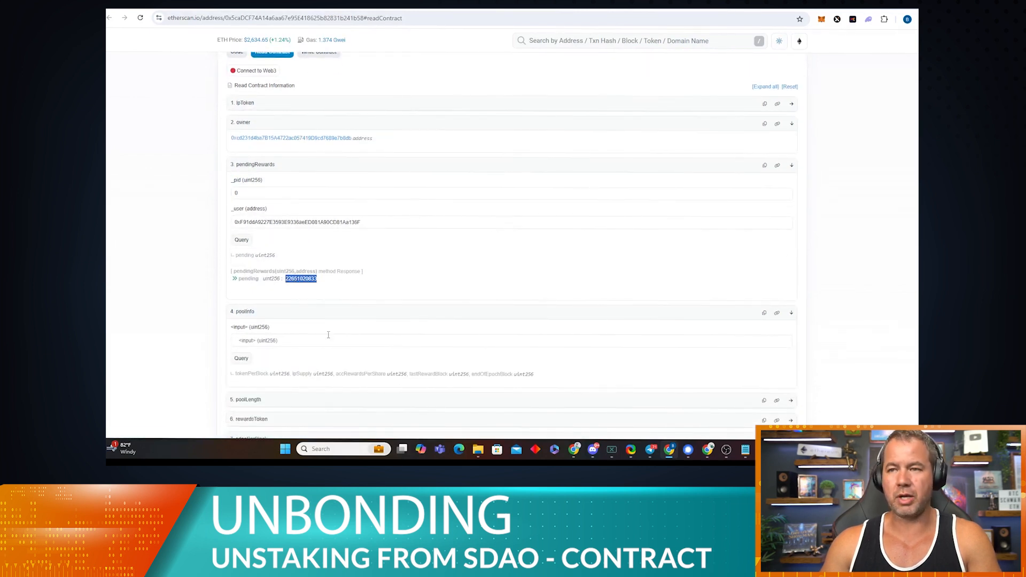
pyautogui.click(749, 452)
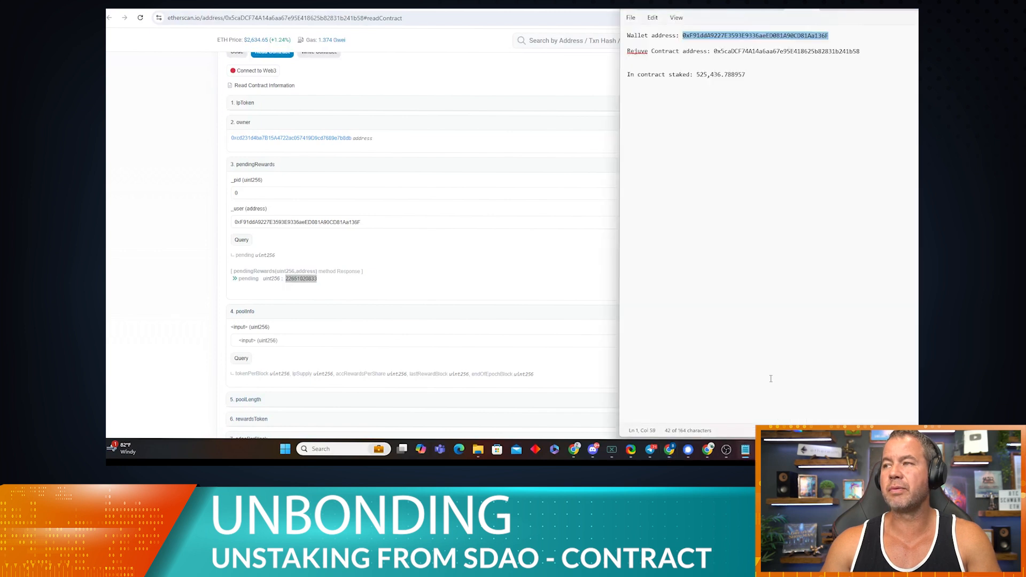
pyautogui.click(754, 79)
pyautogui.press('Return')
pyautogui.press('Return')
pyautogui.write('Rewards:')
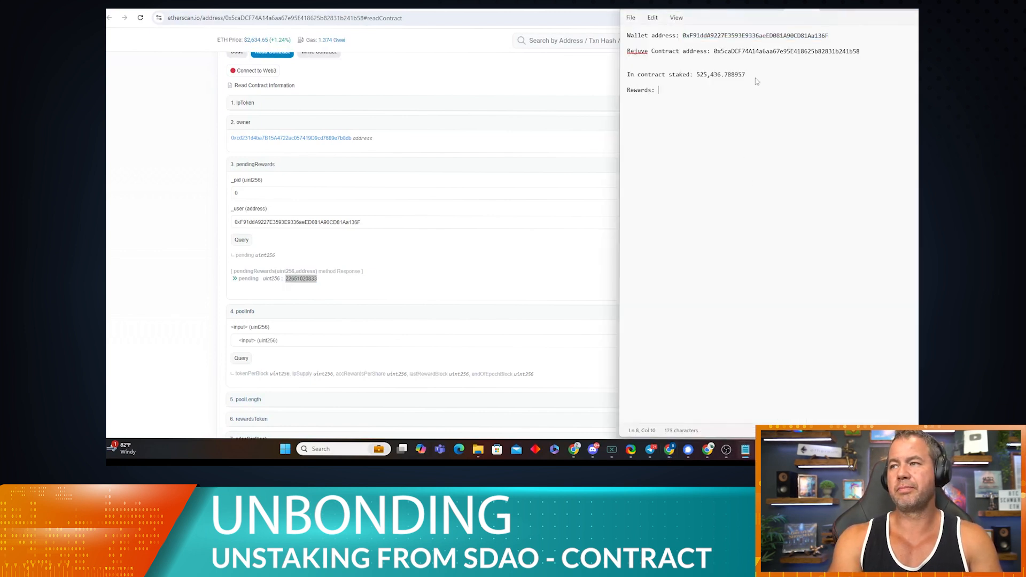
pyautogui.hotkey('ctrl', 'v')
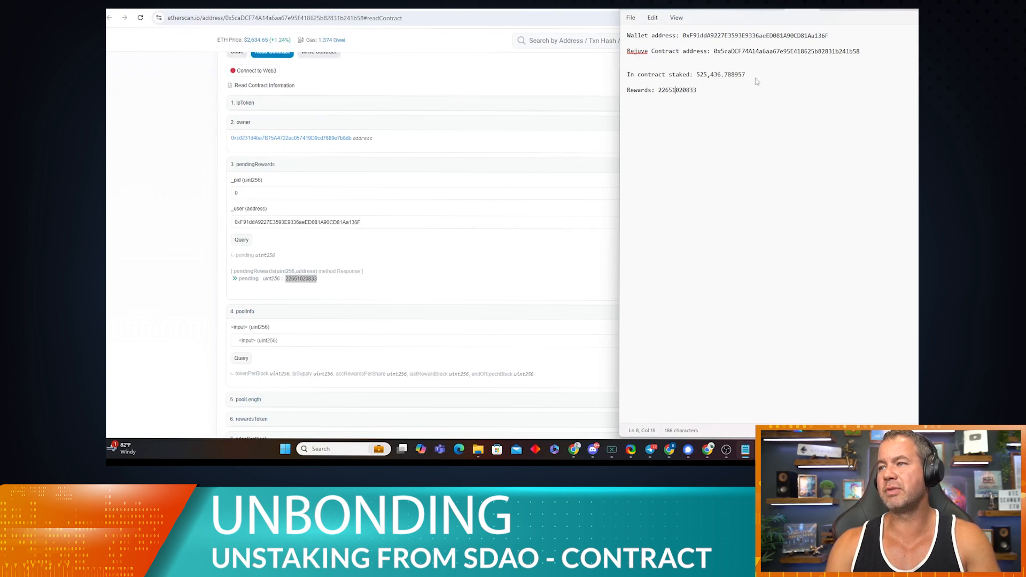
pyautogui.write('.')
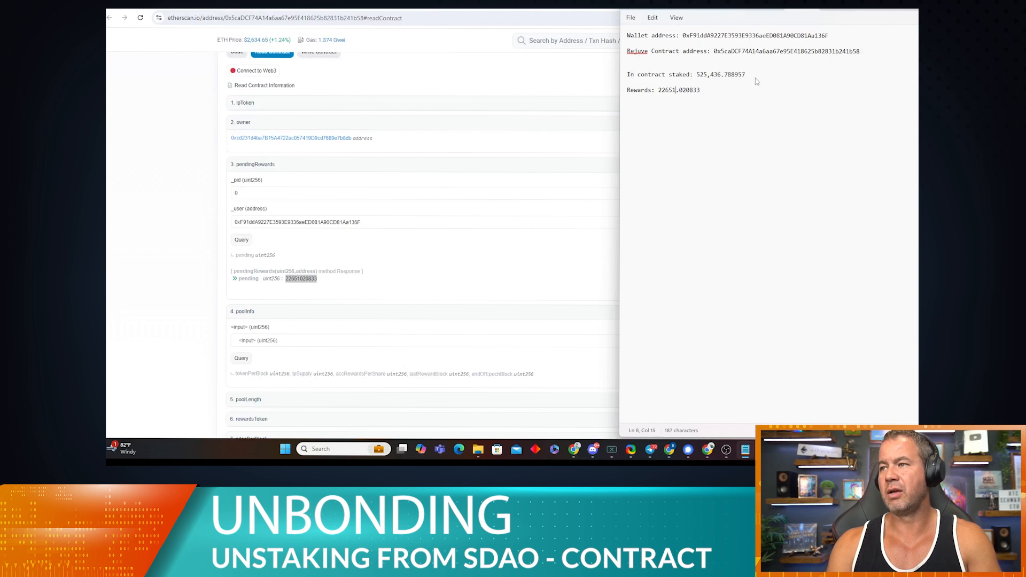
pyautogui.write(',')
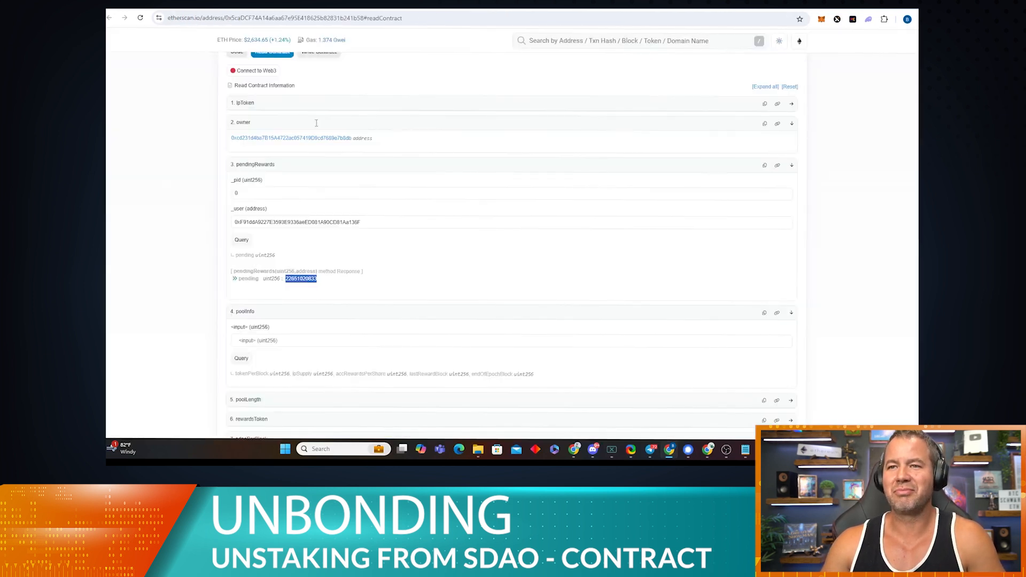
# Step: Expand lpToken and poolLength to see the contract's pool count
pyautogui.scroll(2, 277, 235)
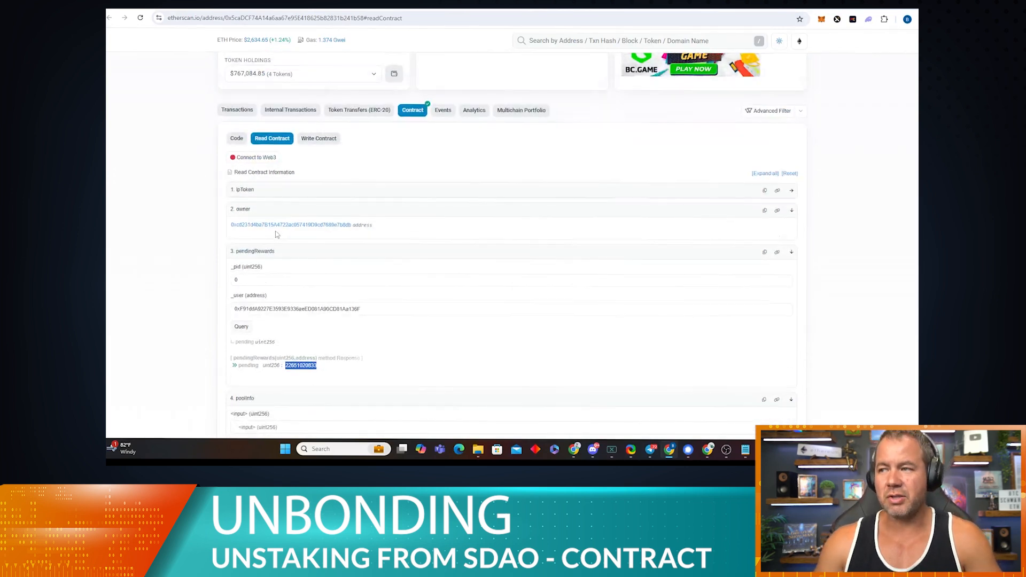
pyautogui.scroll(-3, 278, 235)
pyautogui.scroll(2, 292, 212)
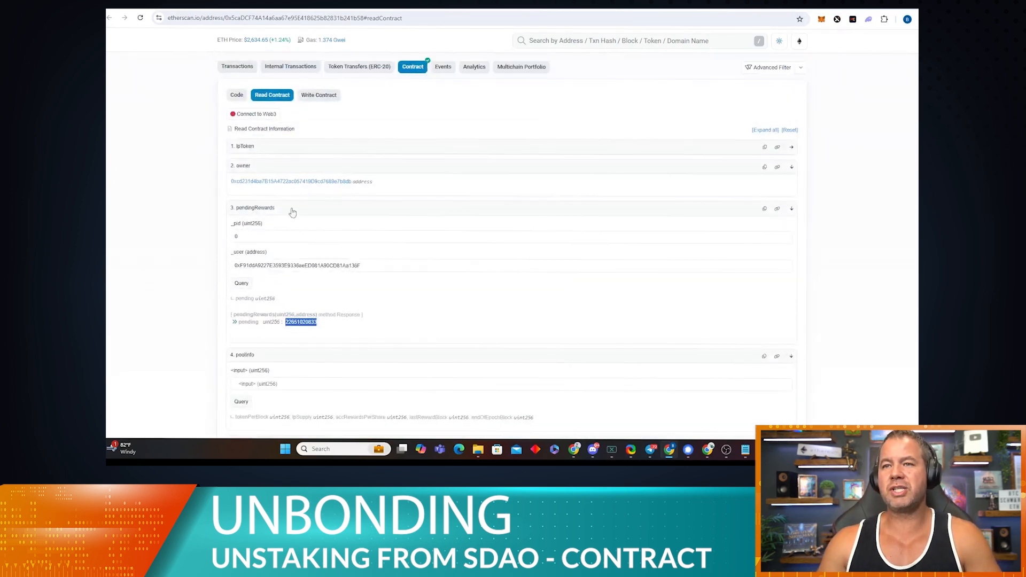
pyautogui.click(286, 151)
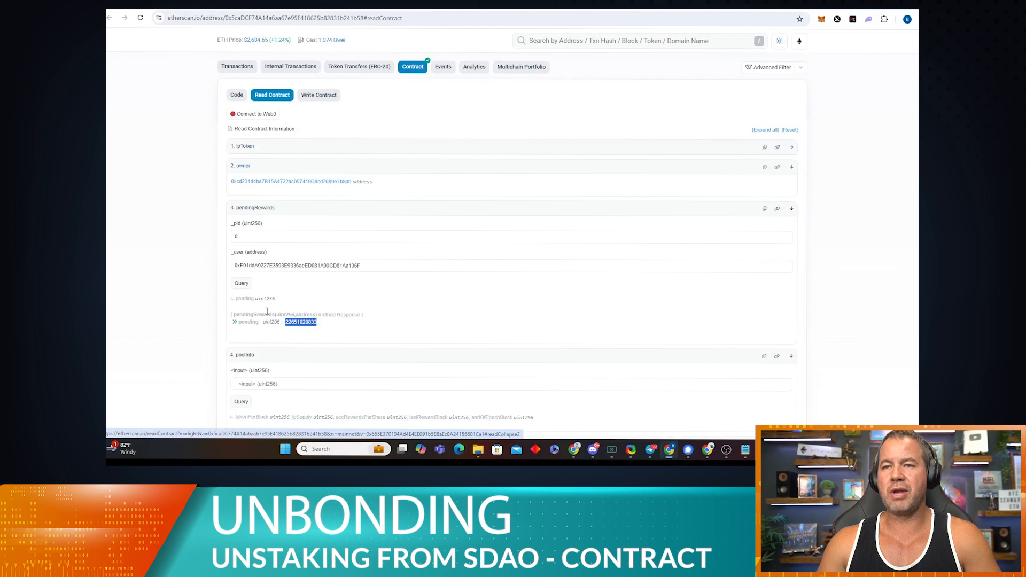
pyautogui.scroll(-3, 323, 259)
pyautogui.click(326, 229)
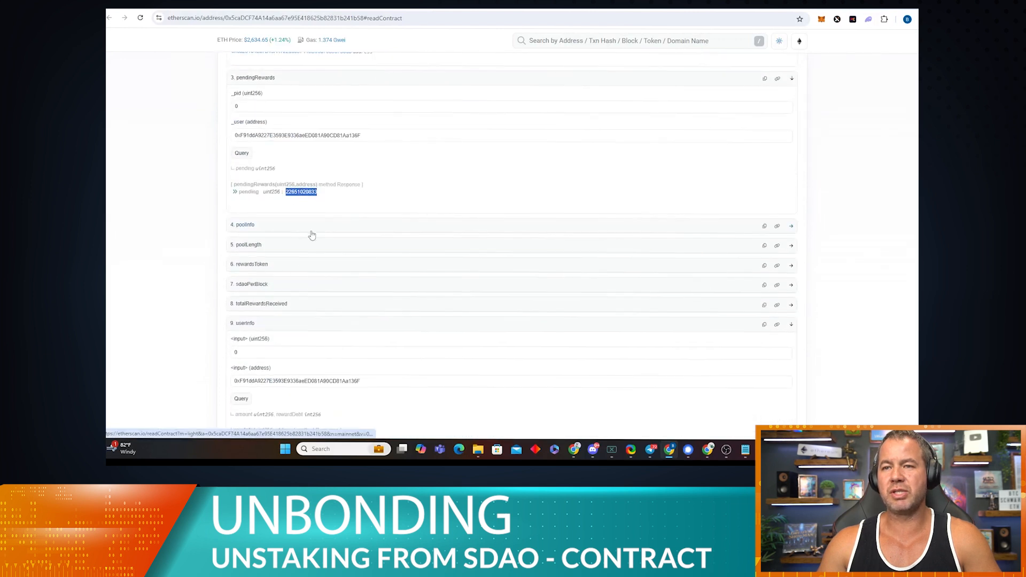
pyautogui.click(307, 245)
# Step: Query poolInfo for pool 0 and then for pool 1
pyautogui.click(312, 226)
pyautogui.click(289, 252)
pyautogui.write('0')
pyautogui.click(242, 271)
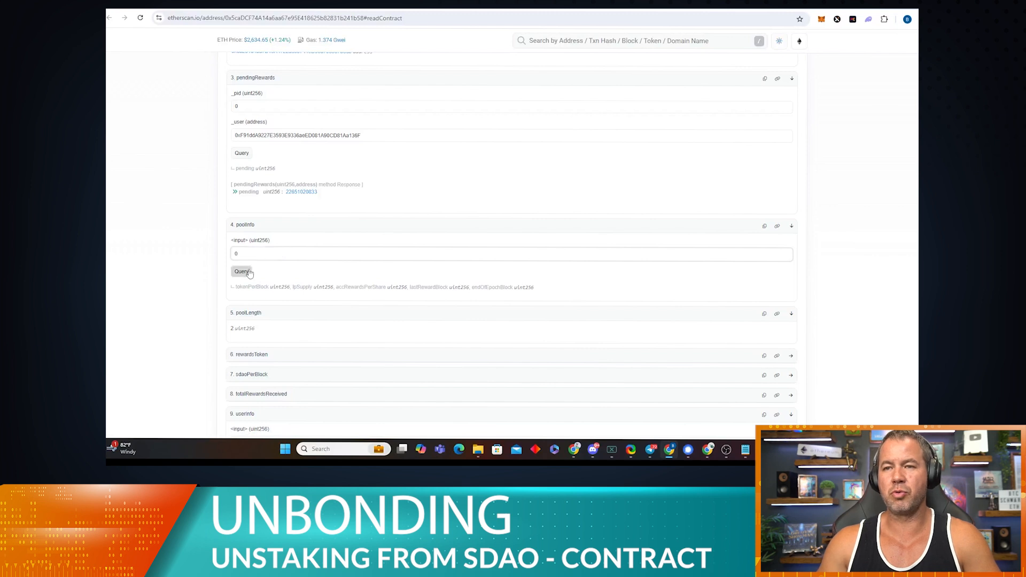
pyautogui.scroll(-1, 403, 320)
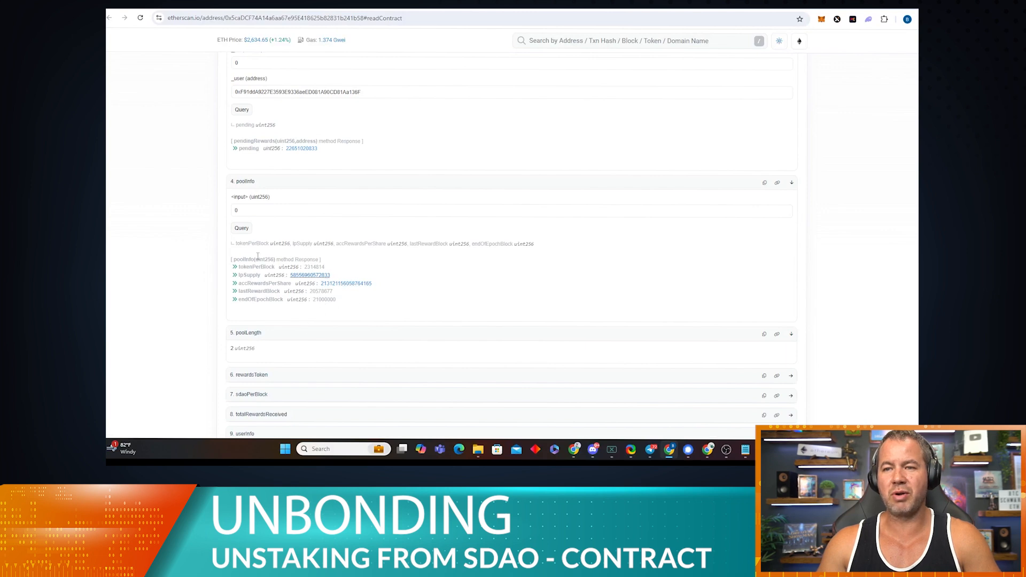
pyautogui.scroll(-3, 326, 301)
pyautogui.scroll(3, 253, 199)
pyautogui.click(252, 210)
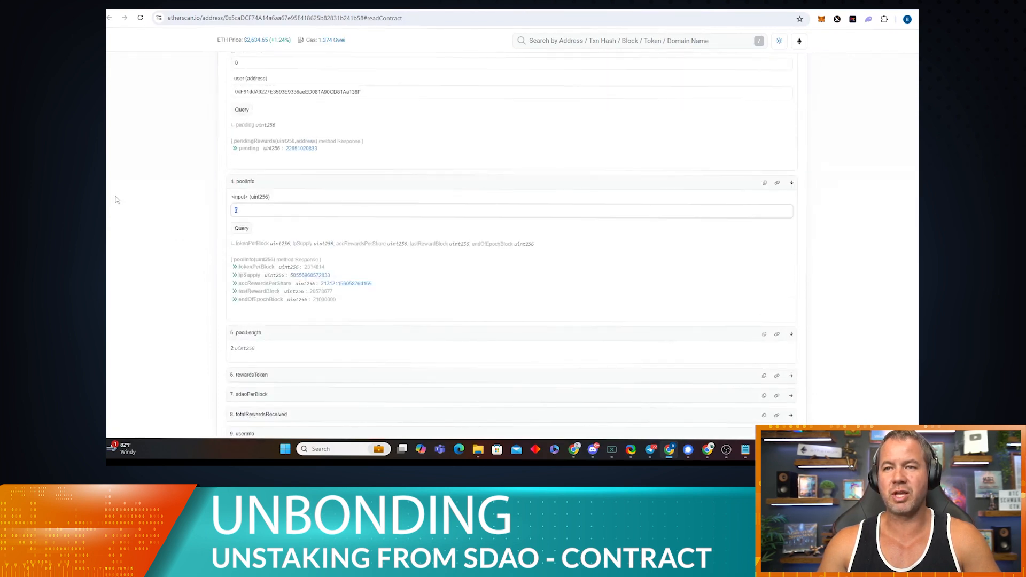
pyautogui.write('1')
pyautogui.click(241, 229)
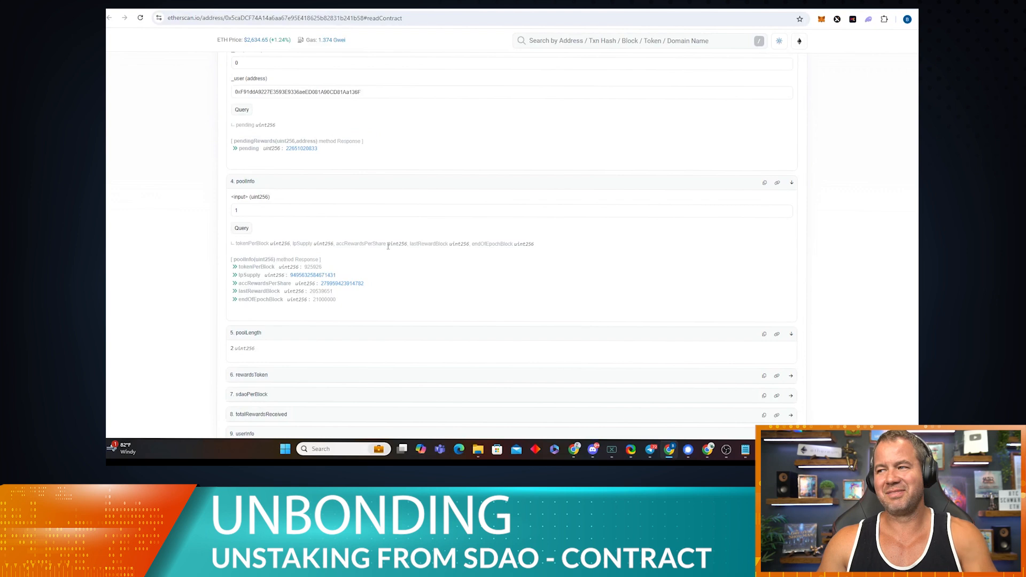
# Step: Query poolInfo for pool 2, which returns an invalid opcode error, then re-run userInfo
pyautogui.scroll(-4, 337, 289)
pyautogui.scroll(4, 337, 270)
pyautogui.scroll(3, 198, 215)
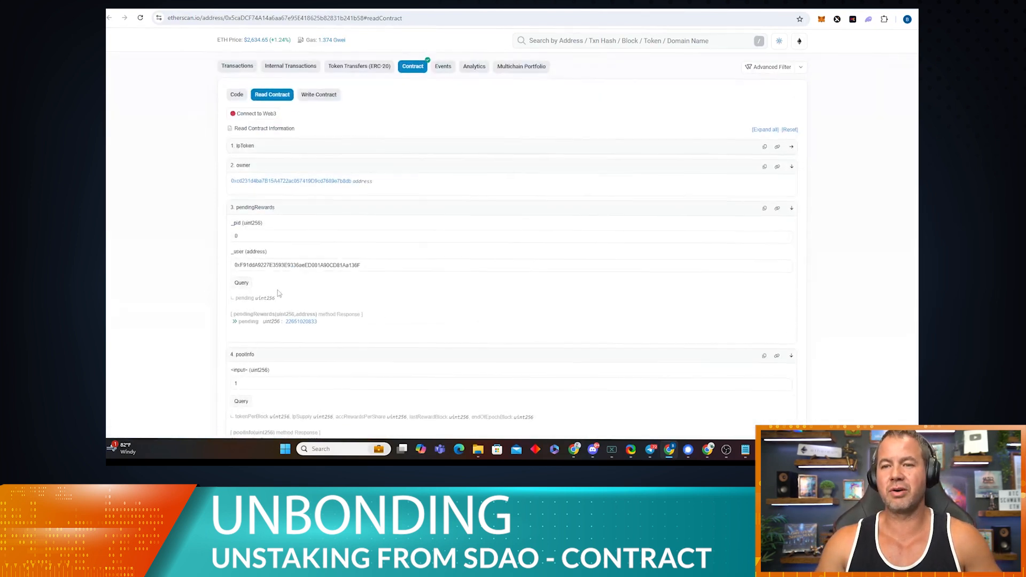
pyautogui.scroll(-3, 277, 293)
pyautogui.click(233, 209)
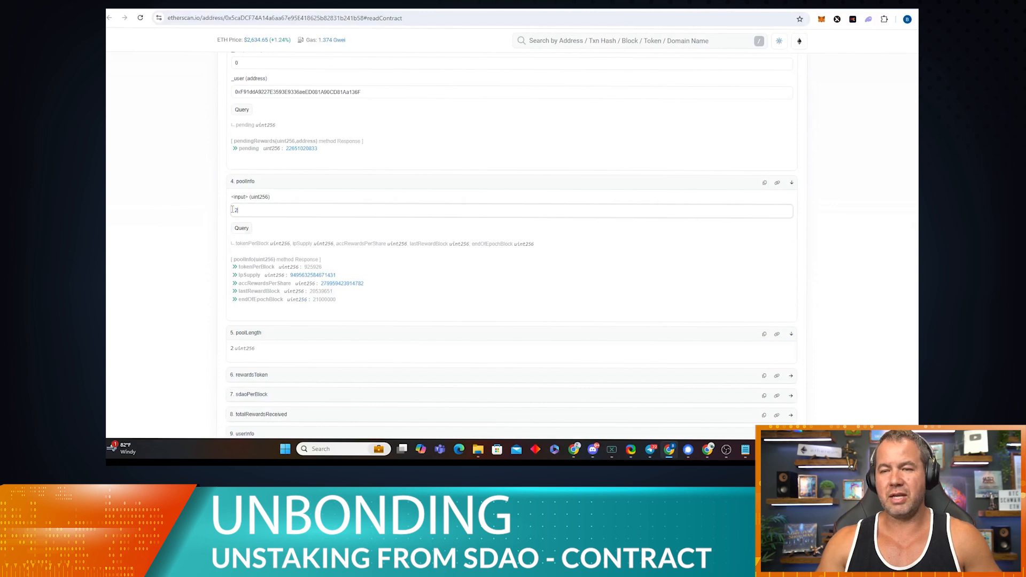
pyautogui.write('2')
pyautogui.click(243, 229)
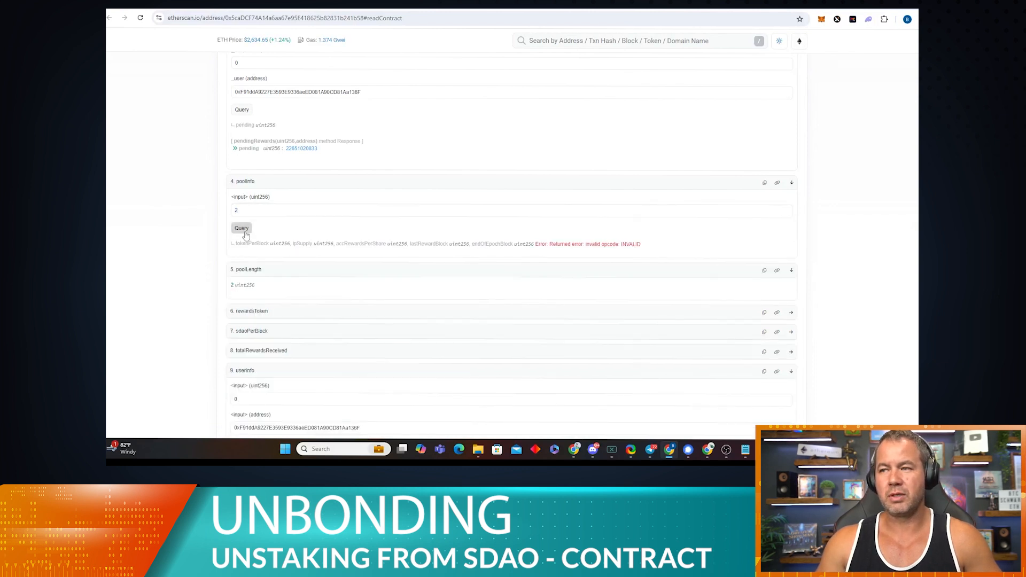
pyautogui.moveTo(688, 246); pyautogui.dragTo(482, 243)
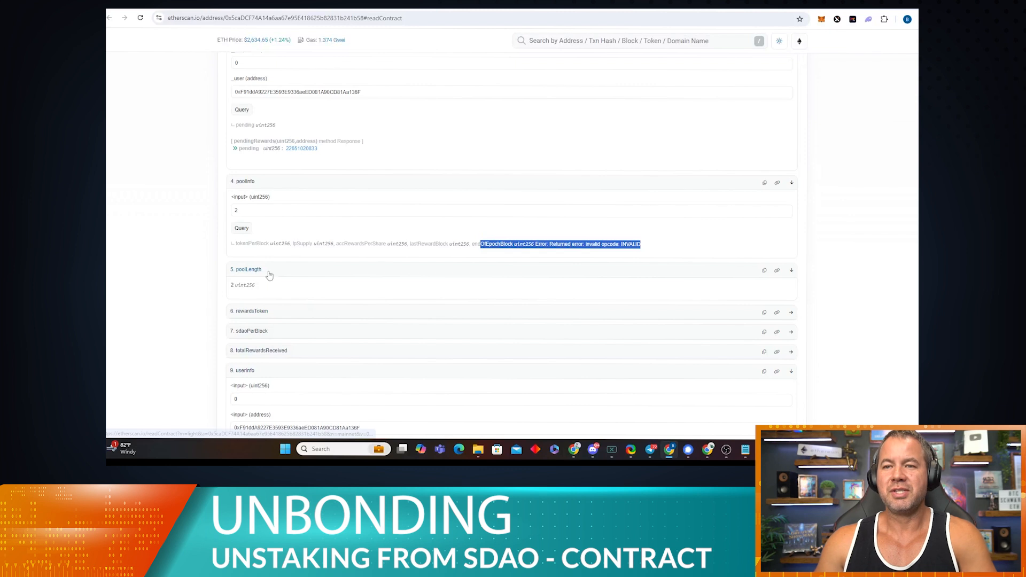
pyautogui.scroll(-3, 252, 273)
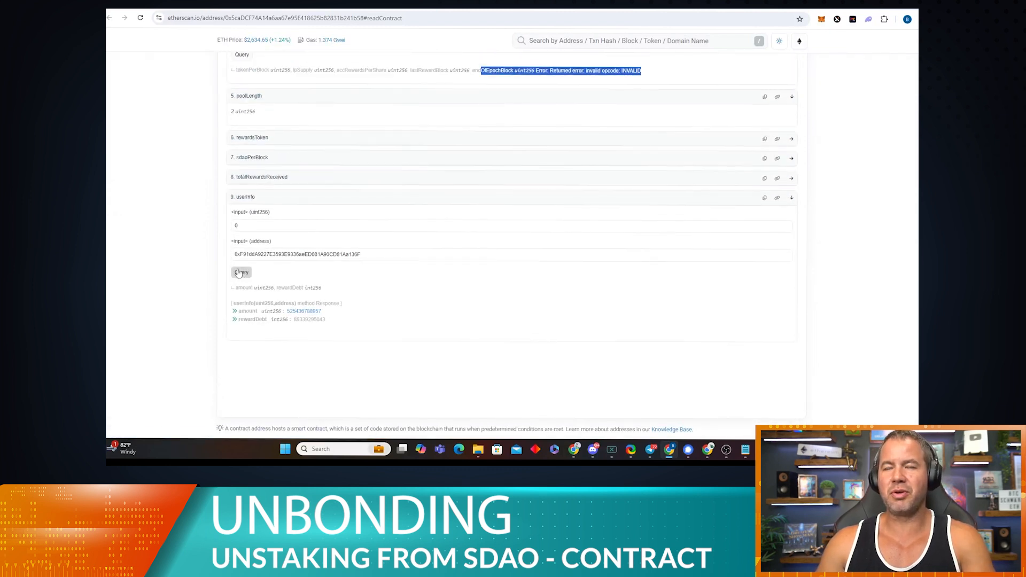
pyautogui.click(241, 274)
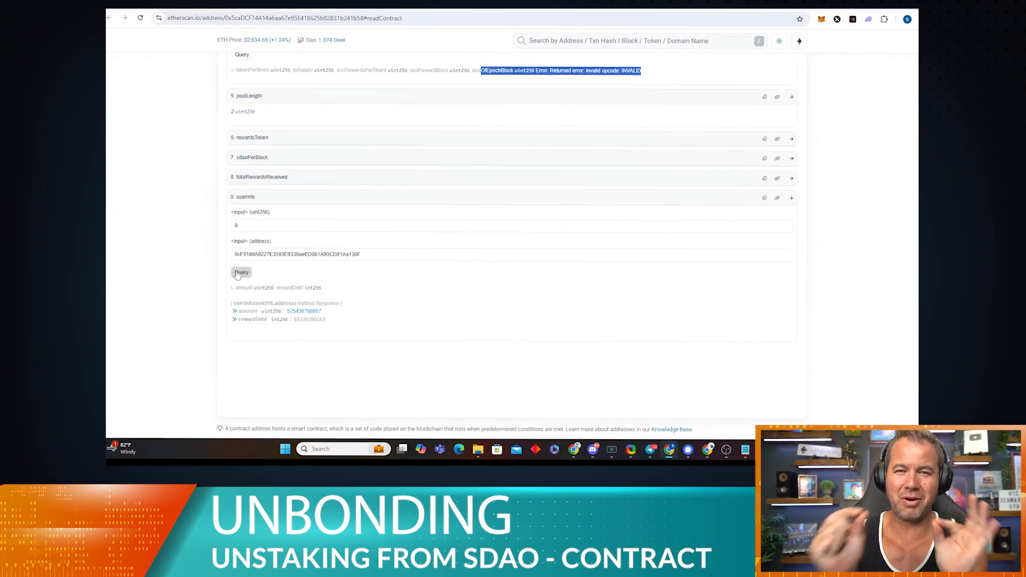
# Step: Check the noted staked and rewards figures, then switch Etherscan to the Write Contract tab
pyautogui.scroll(10, 515, 230)
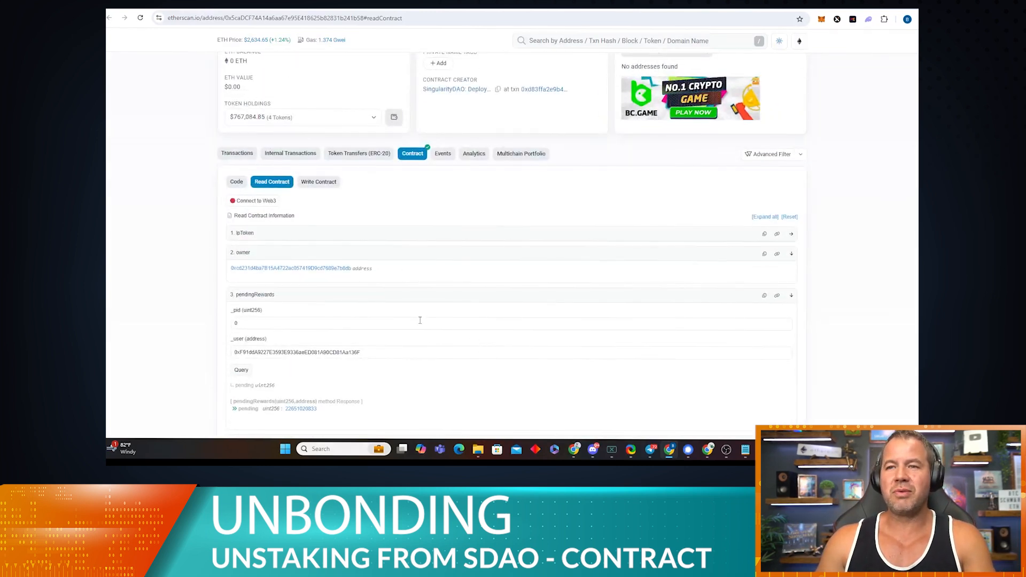
pyautogui.scroll(-1, 346, 303)
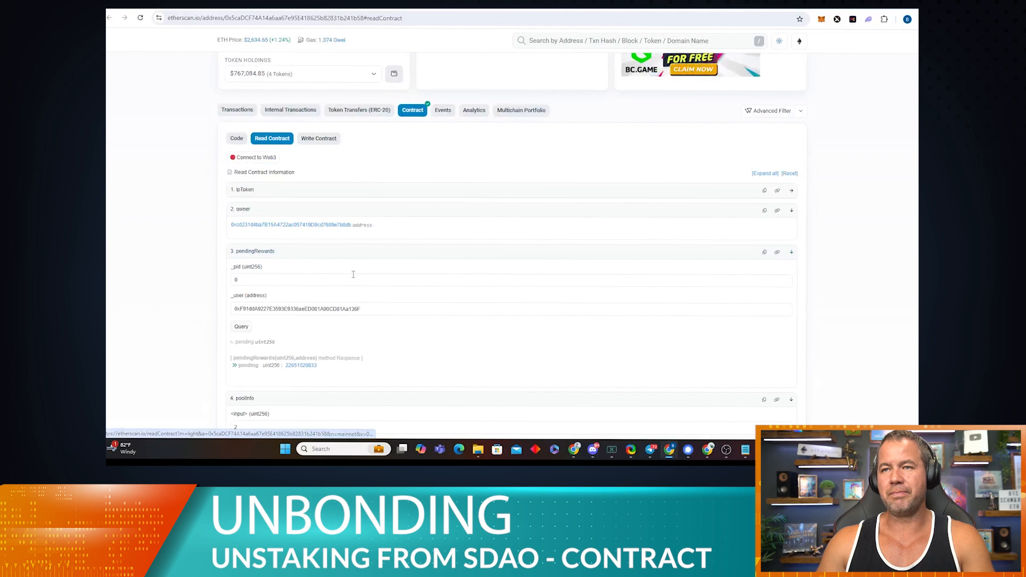
pyautogui.scroll(2, 322, 201)
pyautogui.scroll(-3, 323, 200)
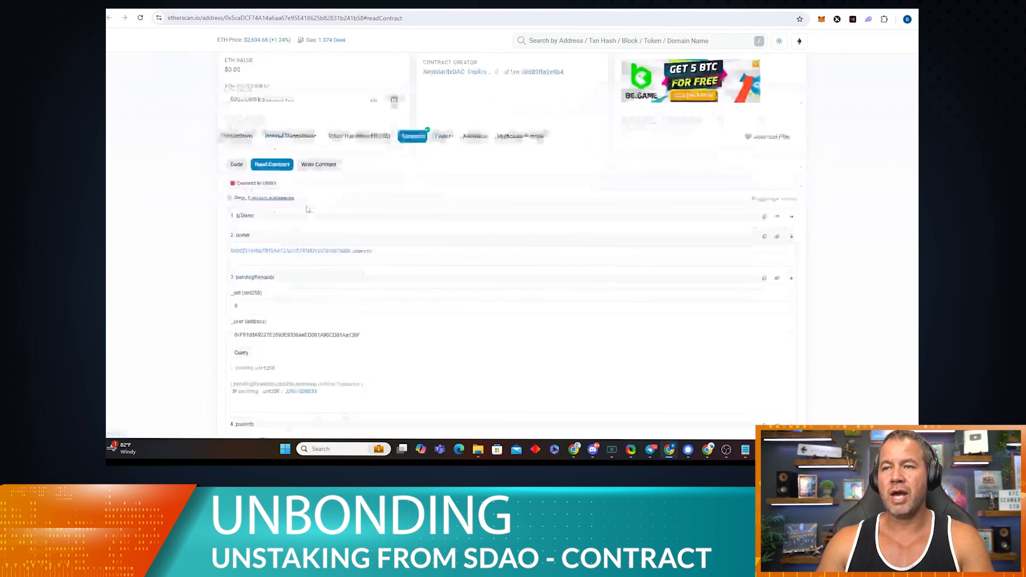
pyautogui.click(746, 450)
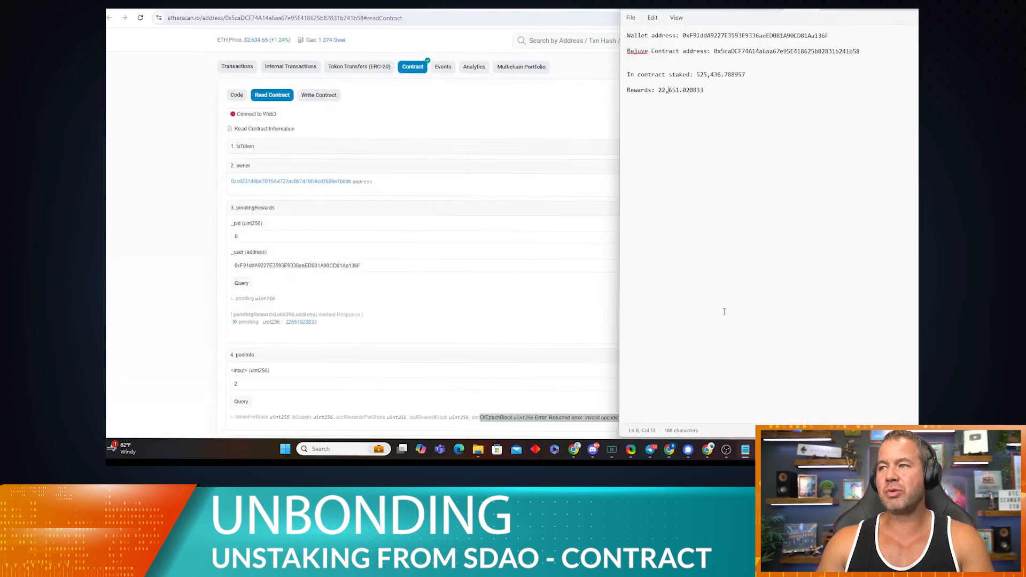
pyautogui.moveTo(693, 77); pyautogui.dragTo(751, 79)
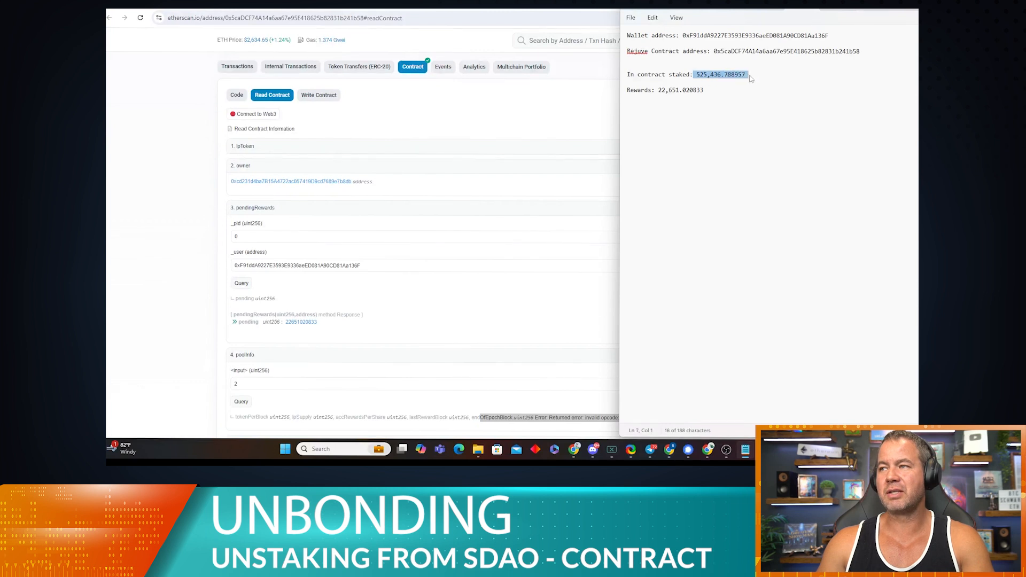
pyautogui.moveTo(656, 90); pyautogui.dragTo(722, 93)
pyautogui.click(679, 162)
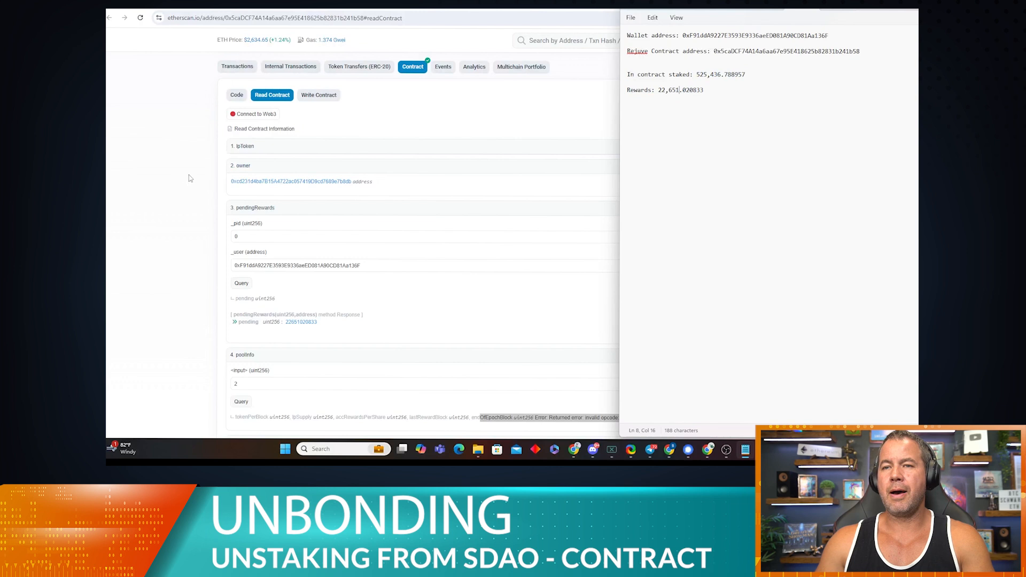
pyautogui.click(320, 124)
pyautogui.click(318, 97)
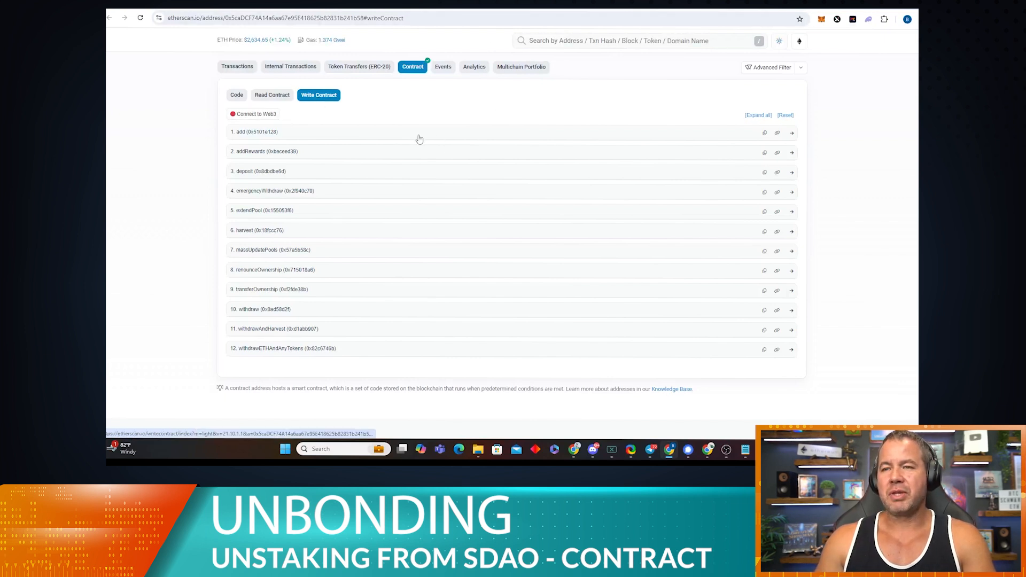
pyautogui.scroll(1, 252, 206)
pyautogui.scroll(1, 251, 205)
pyautogui.scroll(-3, 259, 133)
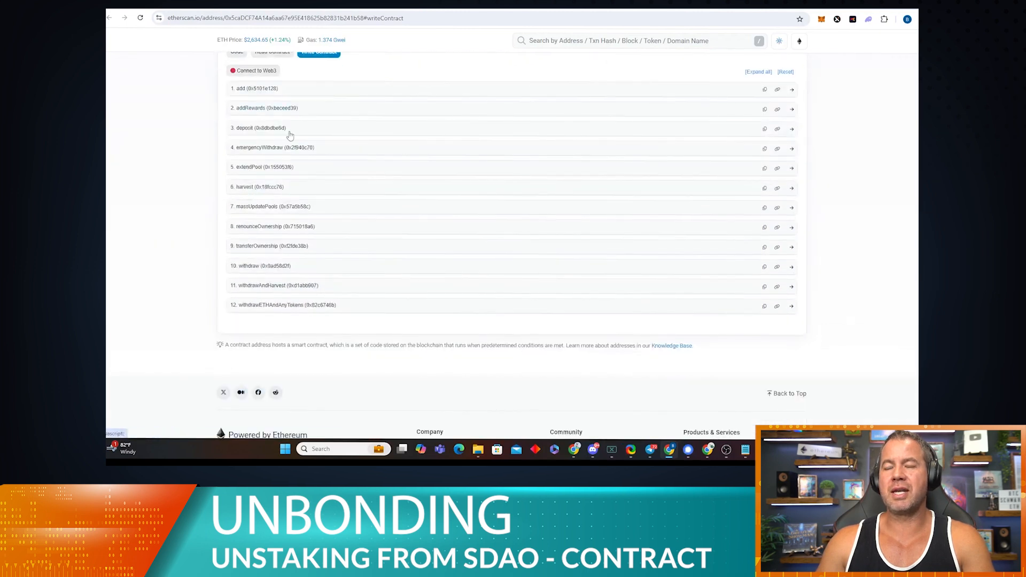
pyautogui.scroll(3, 290, 135)
pyautogui.click(272, 181)
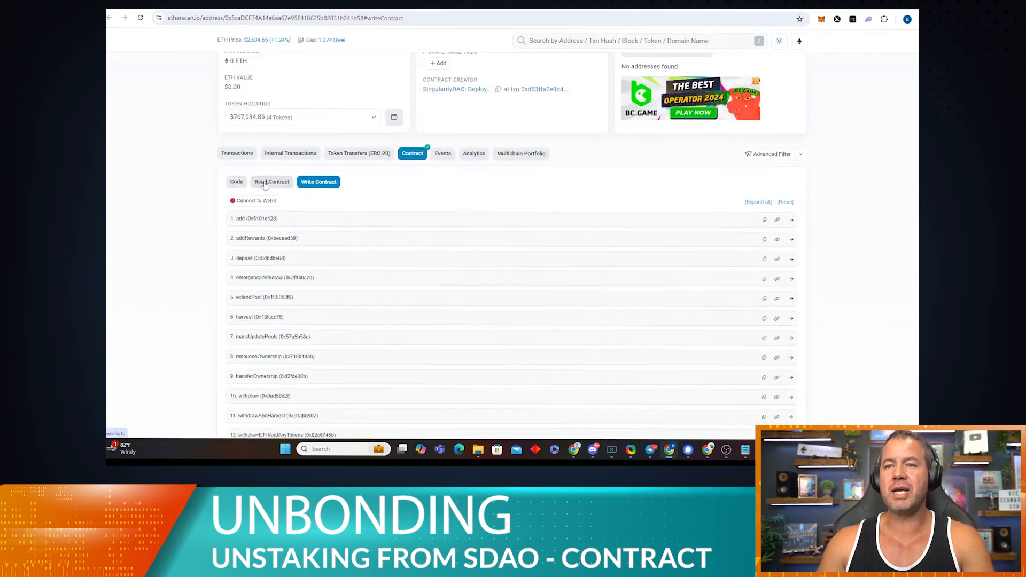
pyautogui.click(312, 182)
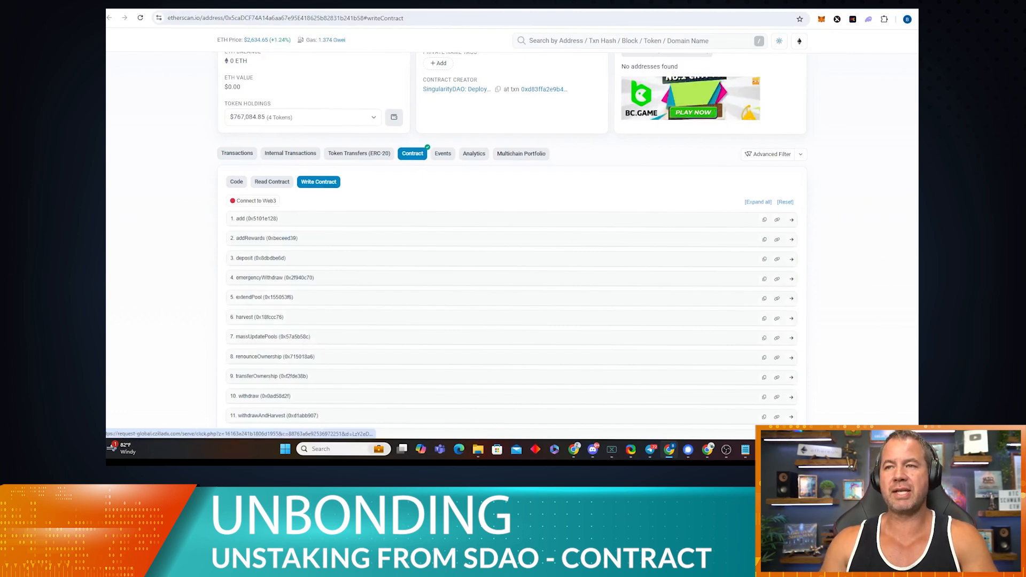
pyautogui.scroll(-2, 472, 316)
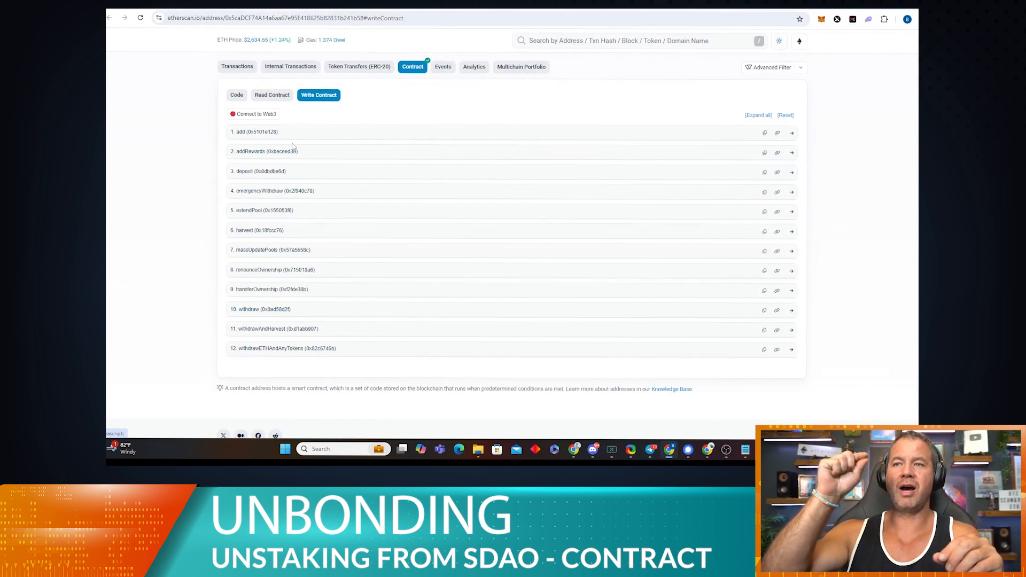
# Step: Connect MetaMask through Connect to Web3, accepting the beta notice
pyautogui.click(271, 117)
pyautogui.click(556, 101)
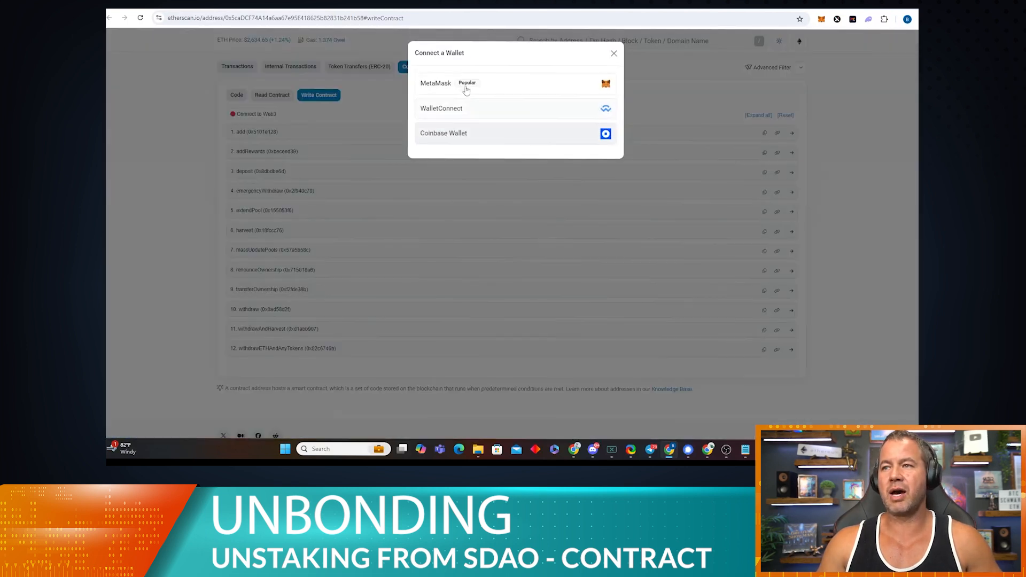
pyautogui.click(498, 85)
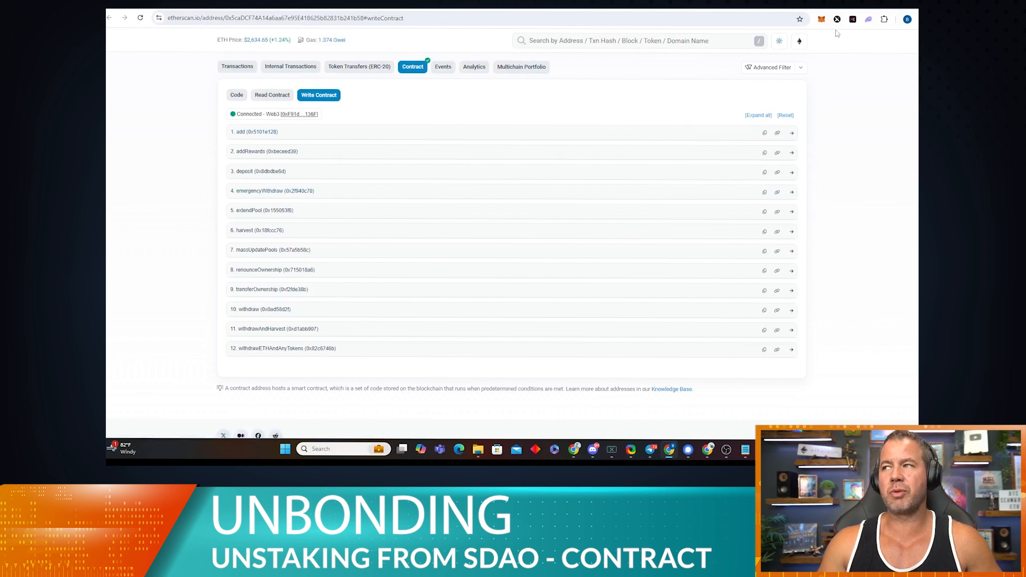
pyautogui.scroll(-1, 538, 282)
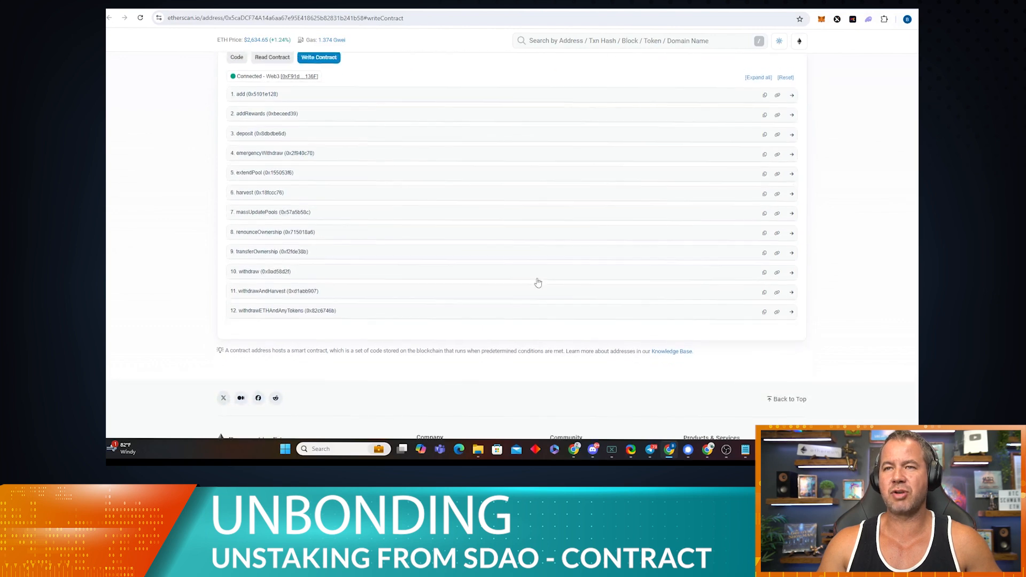
pyautogui.scroll(3, 236, 279)
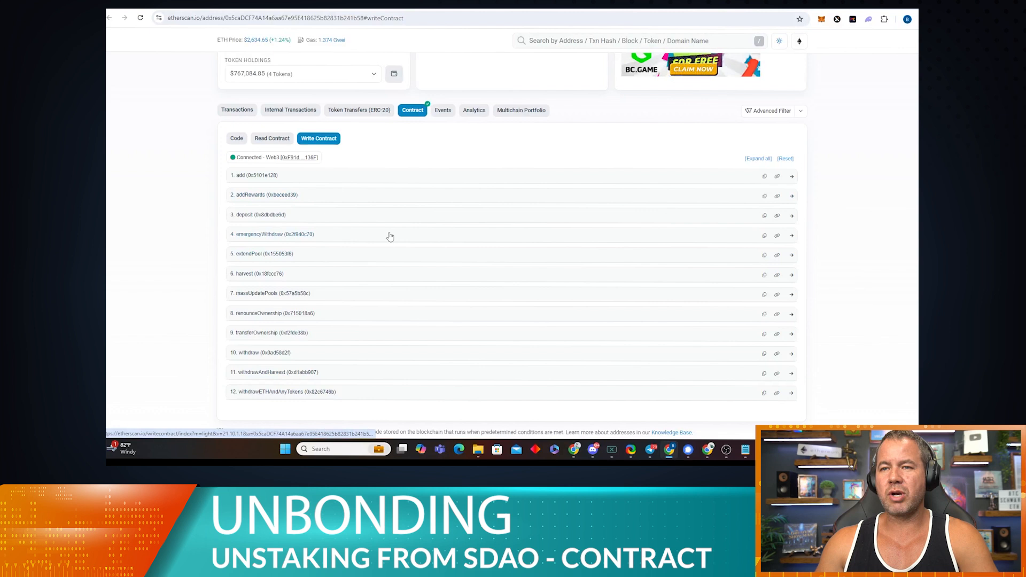
# Step: Expand 11. withdrawAndHarvest to reveal its empty _pid, _amount and _to fields
pyautogui.click(323, 214)
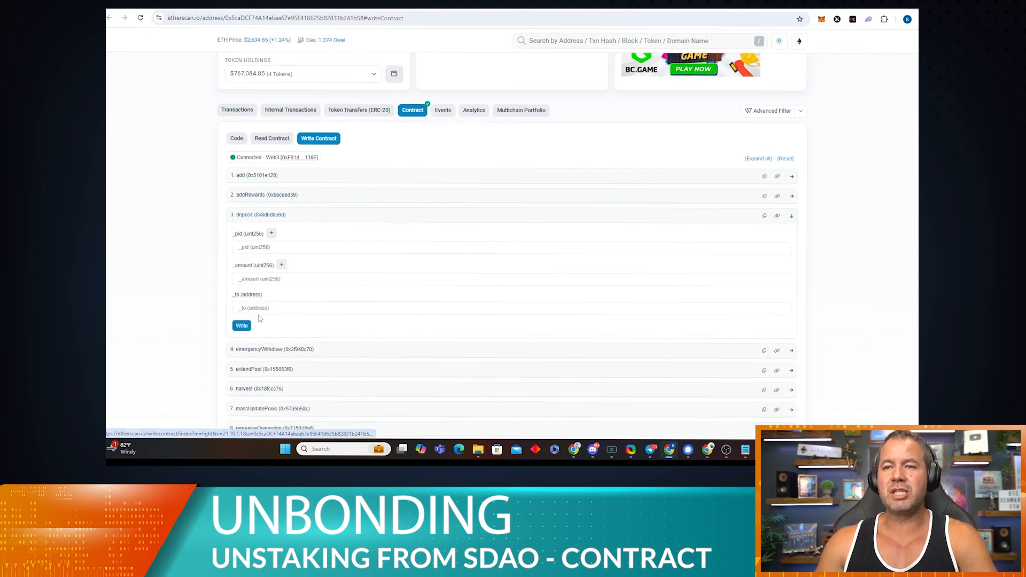
pyautogui.click(309, 215)
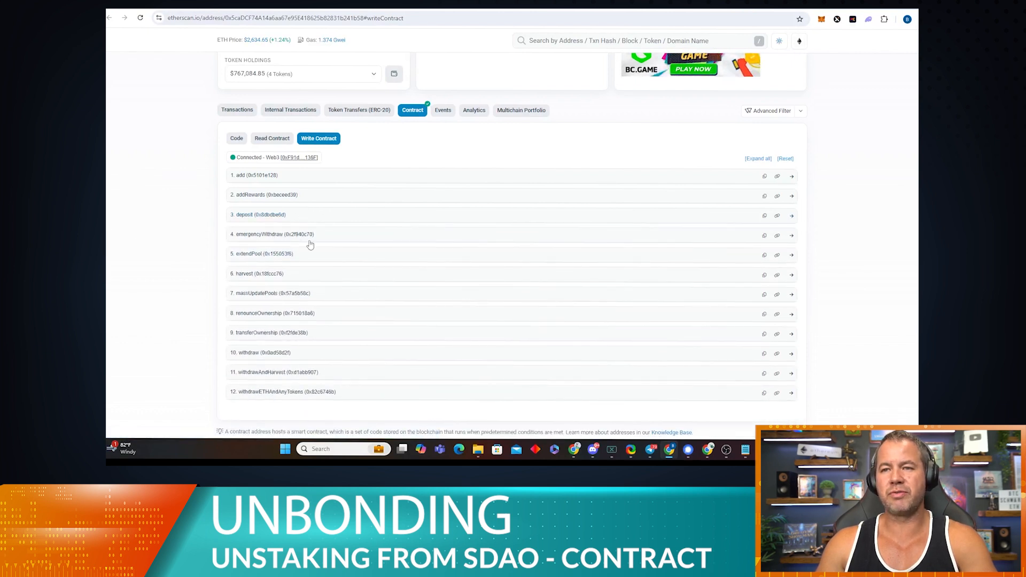
pyautogui.scroll(-1, 309, 243)
pyautogui.scroll(-2, 308, 243)
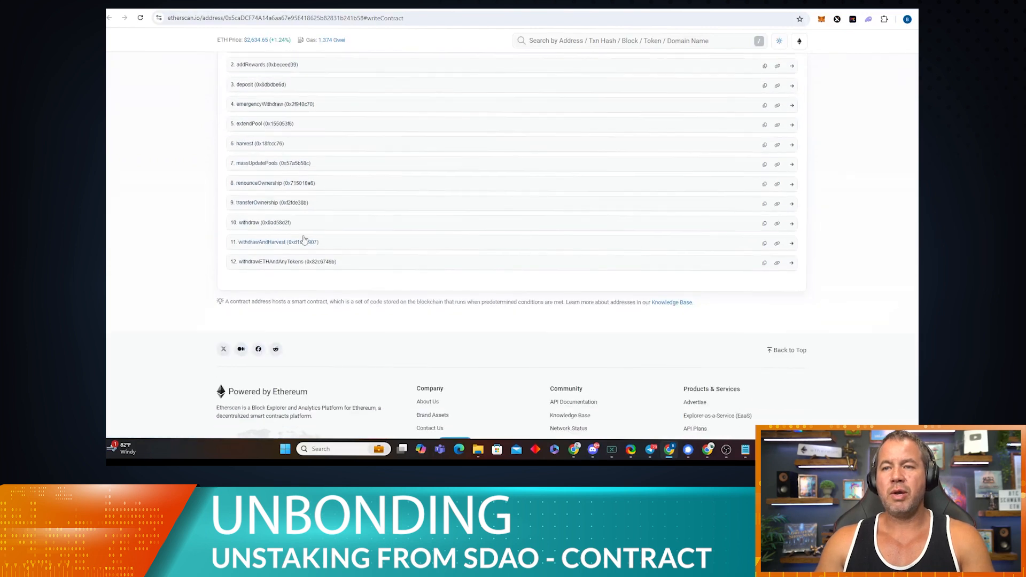
pyautogui.click(341, 245)
pyautogui.scroll(-2, 334, 246)
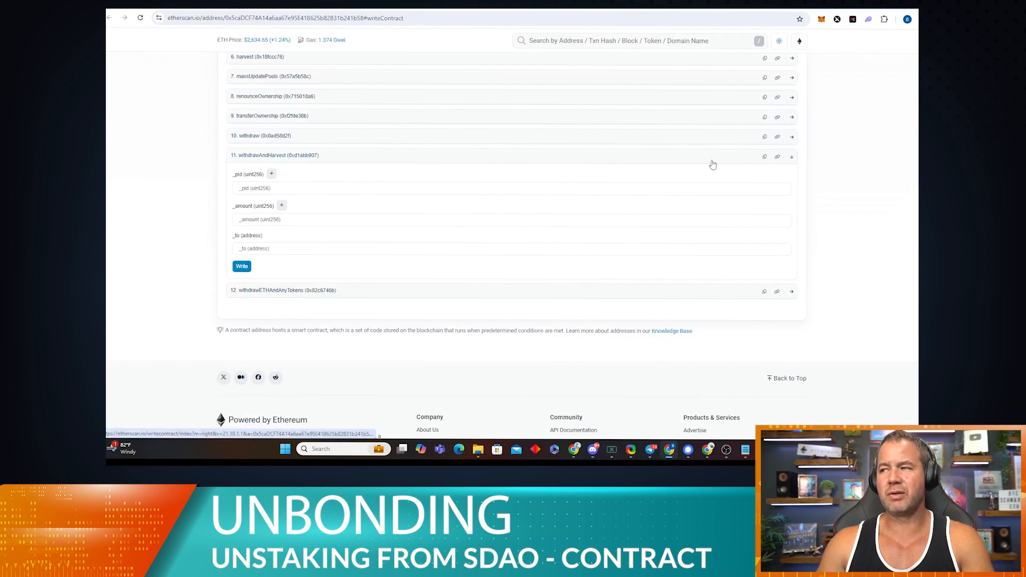
# Step: Enter _pid 0 and paste the staked amount 525,436.788957 from the notes into _amount
pyautogui.click(299, 189)
pyautogui.write('0')
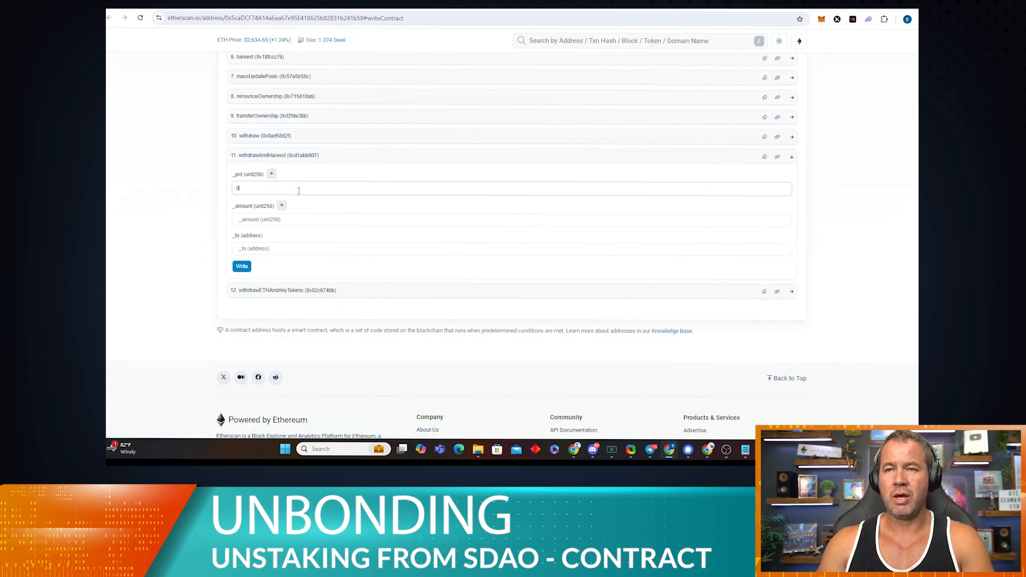
pyautogui.click(283, 220)
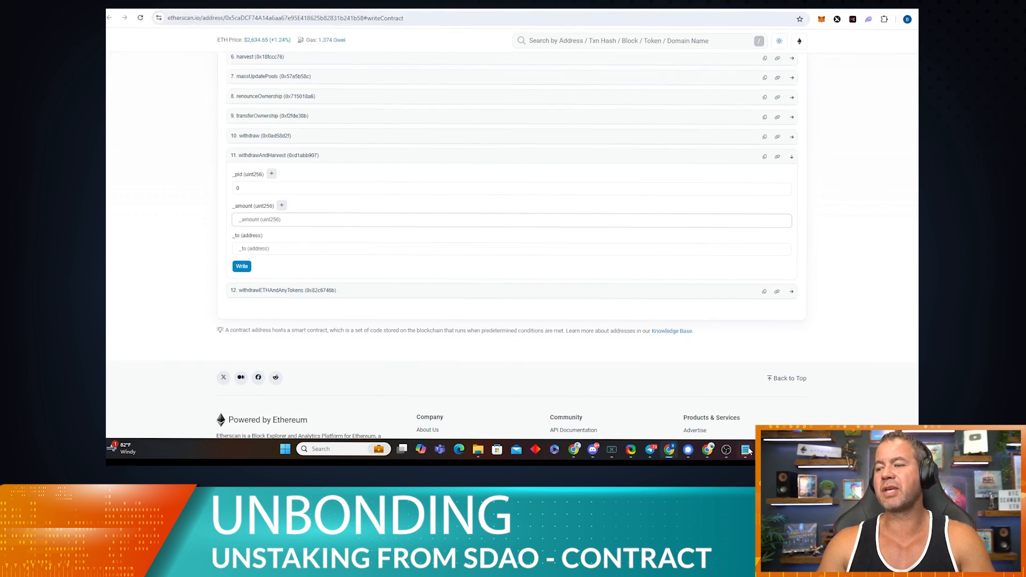
pyautogui.moveTo(746, 453)
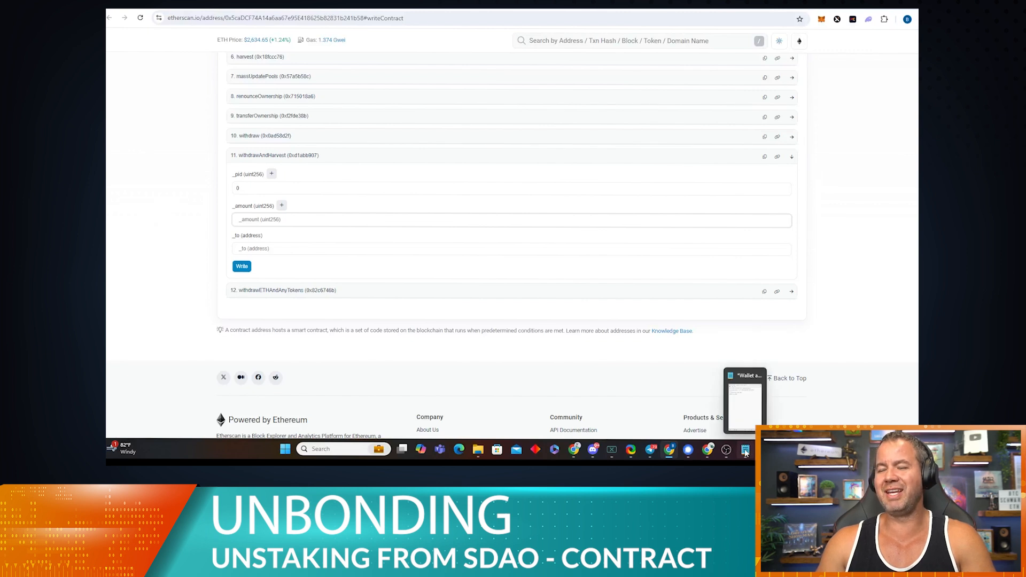
pyautogui.click(747, 452)
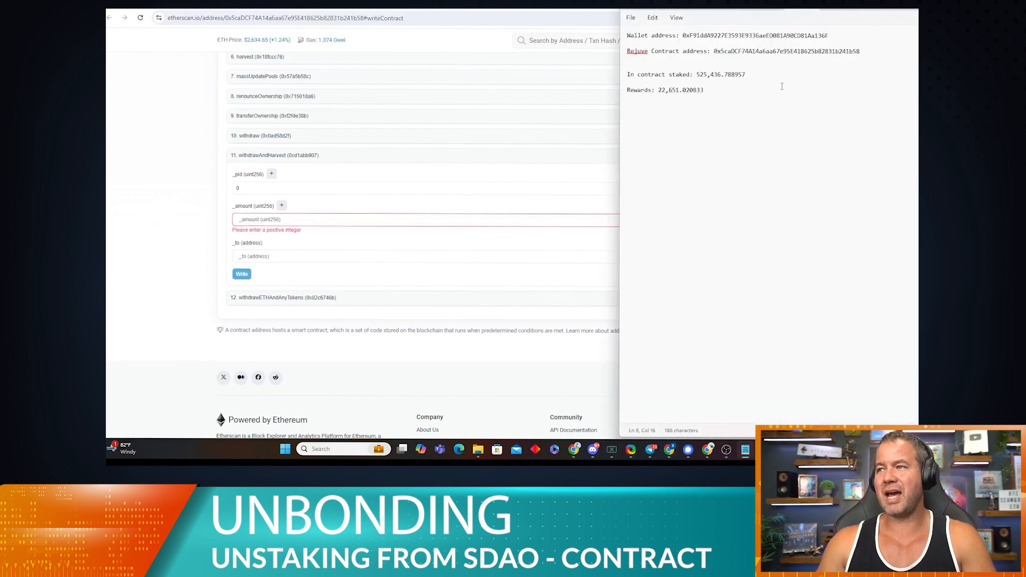
pyautogui.moveTo(745, 75); pyautogui.dragTo(698, 78)
pyautogui.hotkey('ctrl', 'c')
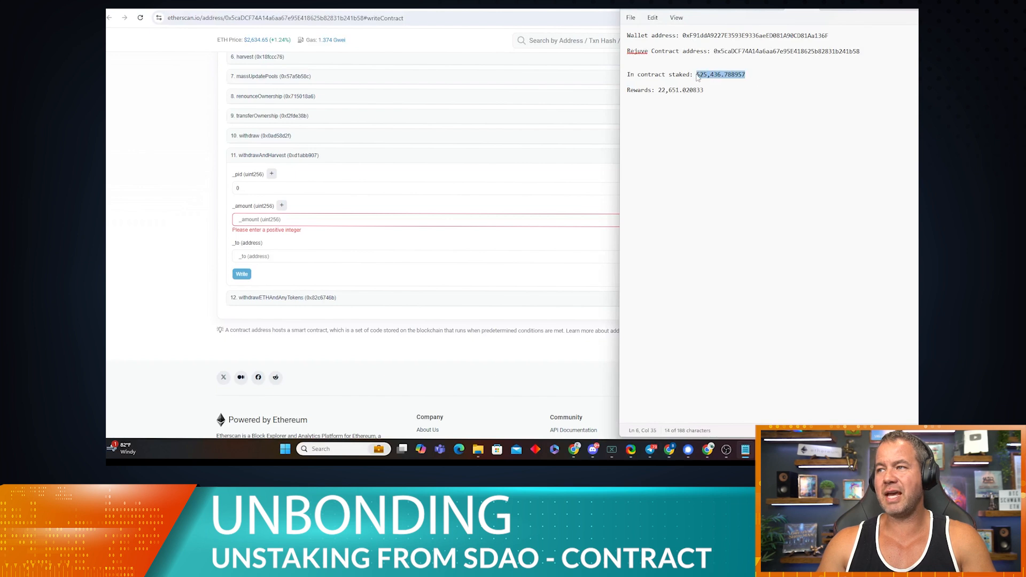
pyautogui.click(269, 219)
pyautogui.hotkey('ctrl', 'v')
# Step: Paste the wallet address from the notes into the _to recipient field
pyautogui.click(266, 260)
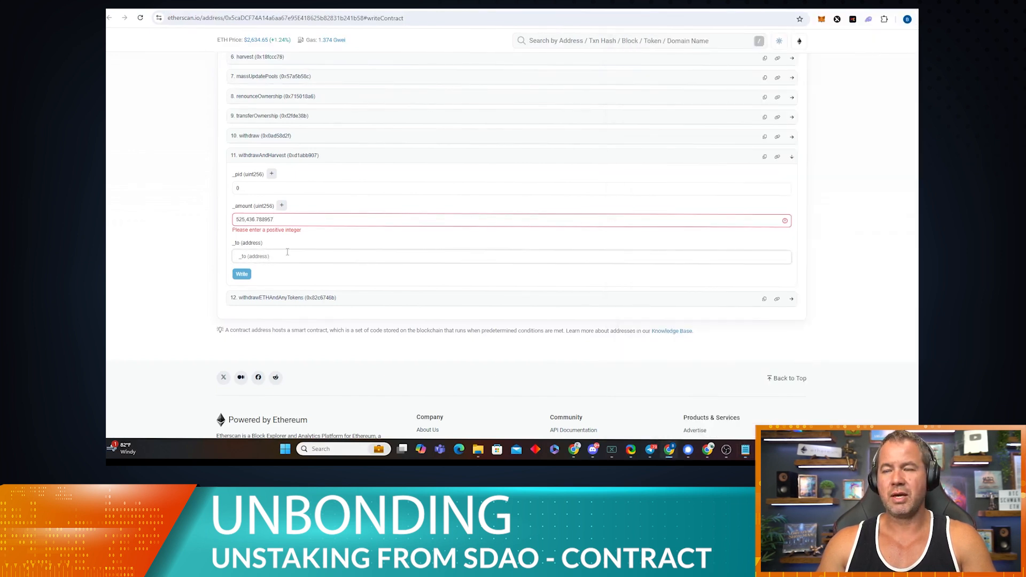
pyautogui.click(746, 450)
pyautogui.moveTo(828, 35); pyautogui.dragTo(684, 32)
pyautogui.hotkey('ctrl', 'c')
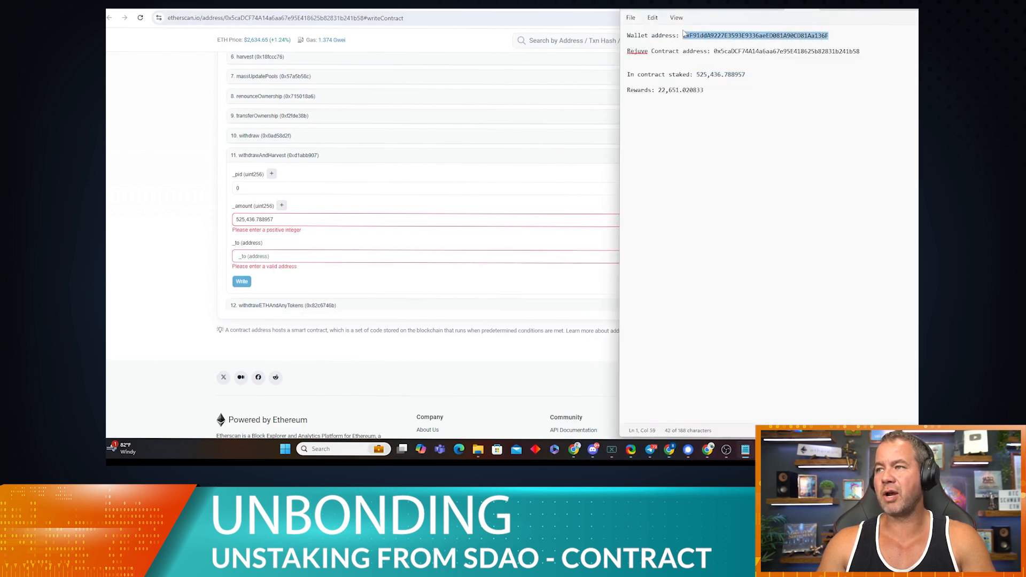
pyautogui.click(263, 255)
pyautogui.hotkey('ctrl', 'v')
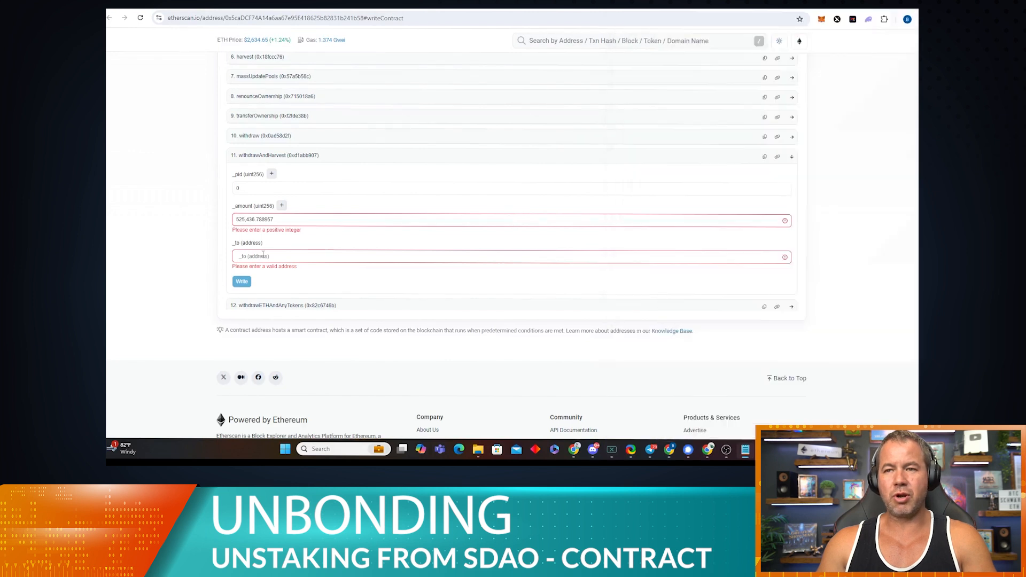
pyautogui.click(262, 281)
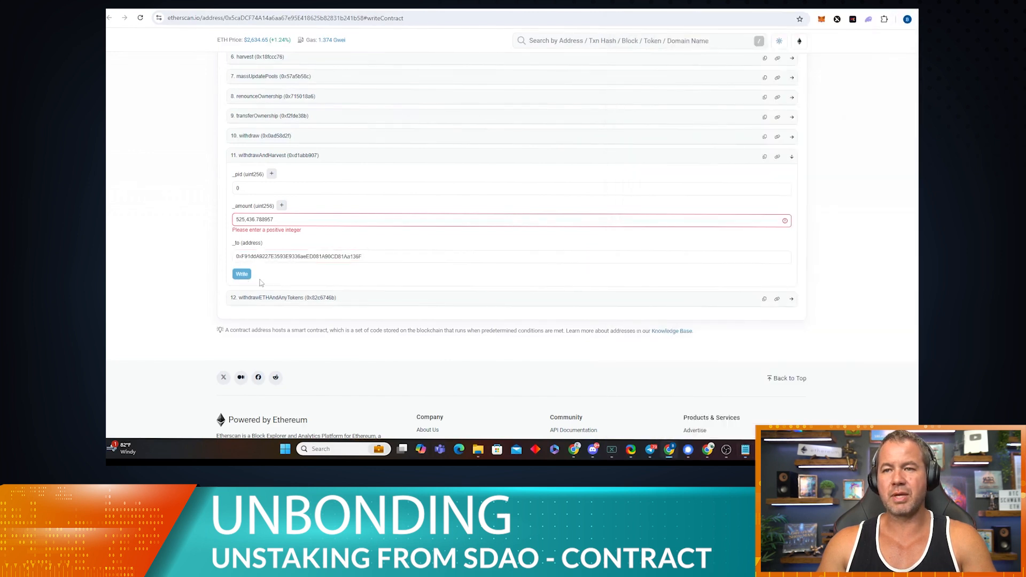
pyautogui.click(257, 221)
pyautogui.press('BackSpace')
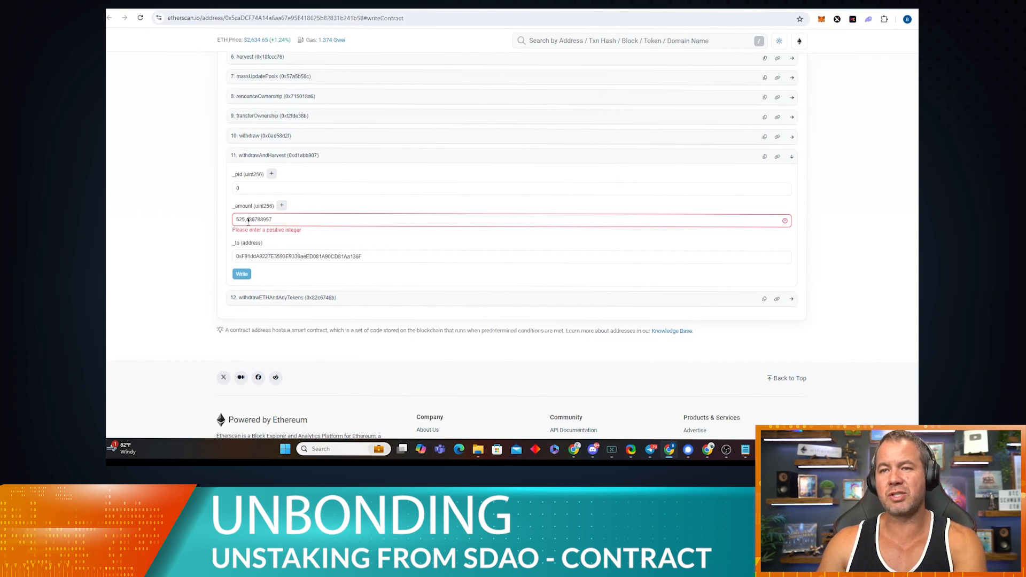
pyautogui.press('BackSpace')
pyautogui.click(374, 253)
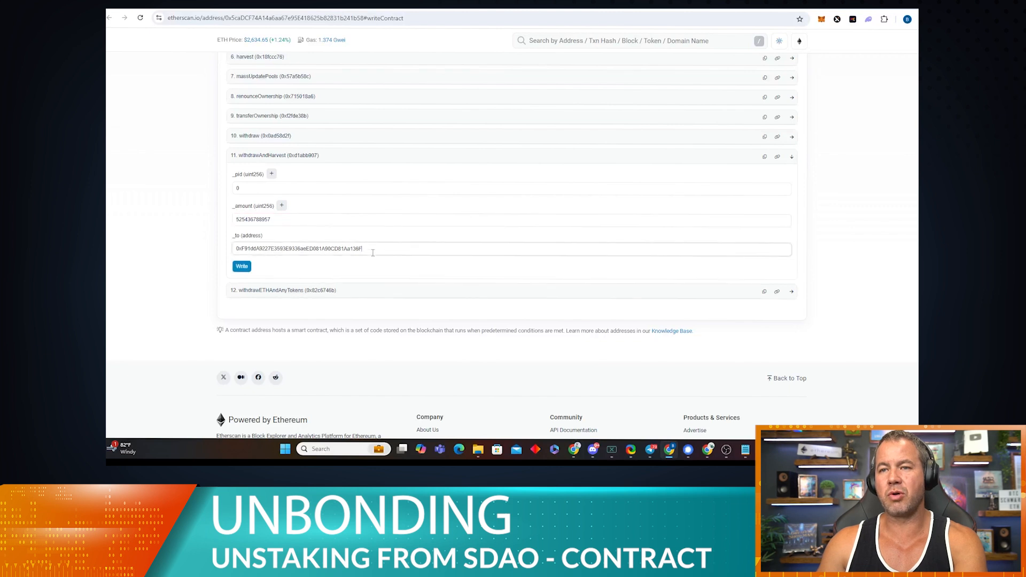
# Step: Submit withdrawAndHarvest with Write and reject the transaction in MetaMask
pyautogui.click(245, 269)
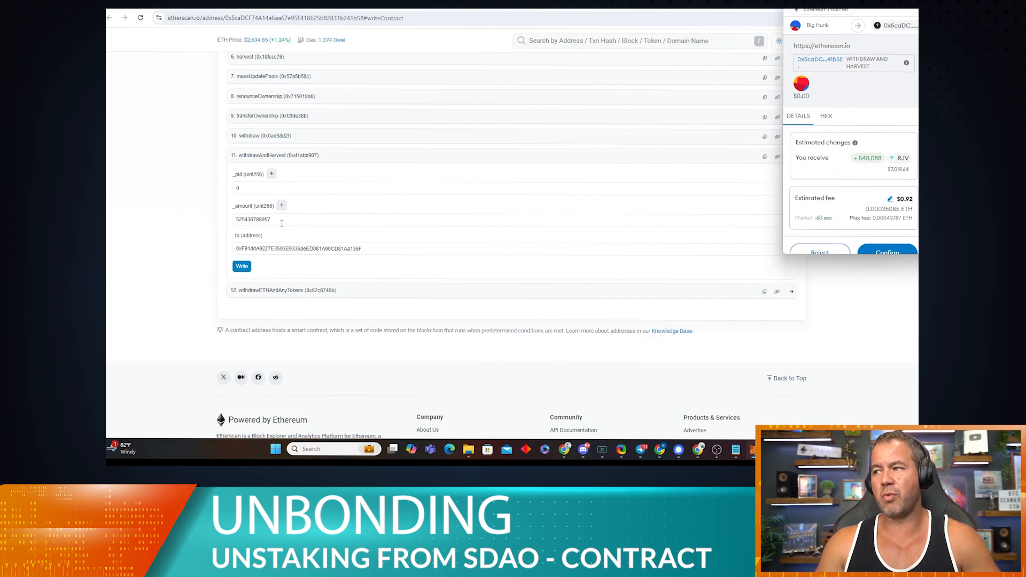
pyautogui.click(820, 252)
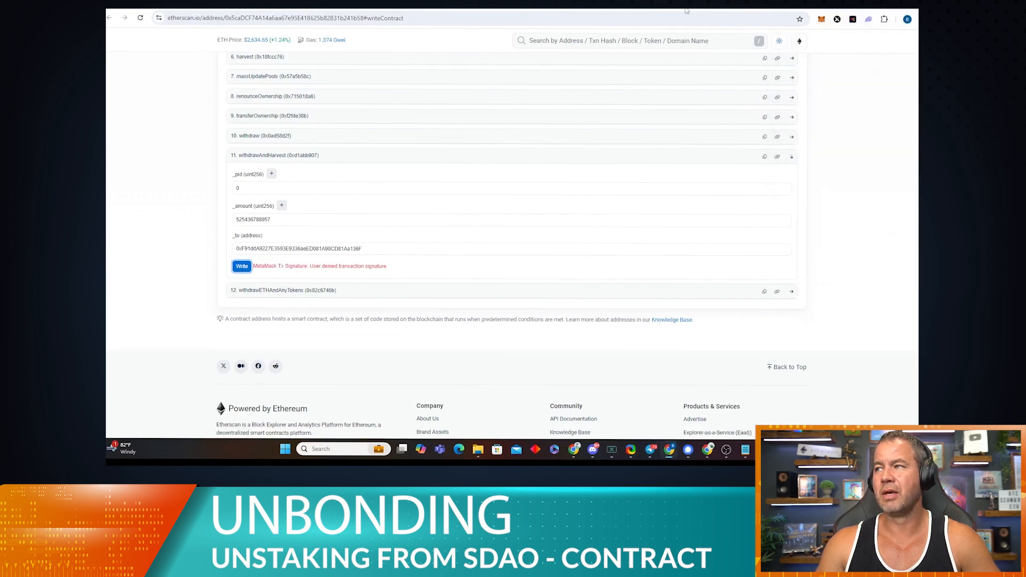
pyautogui.click(746, 451)
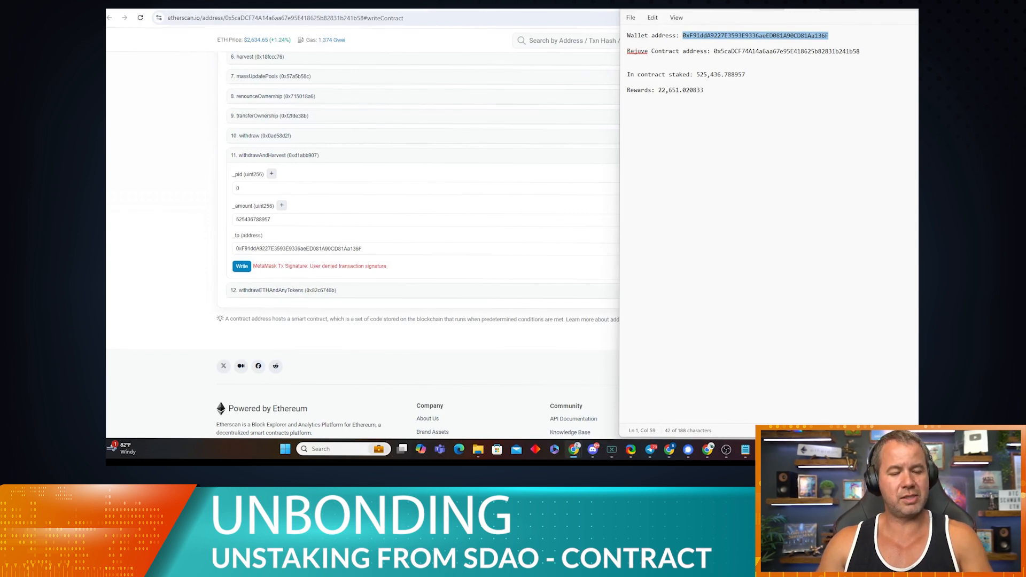
pyautogui.click(776, 98)
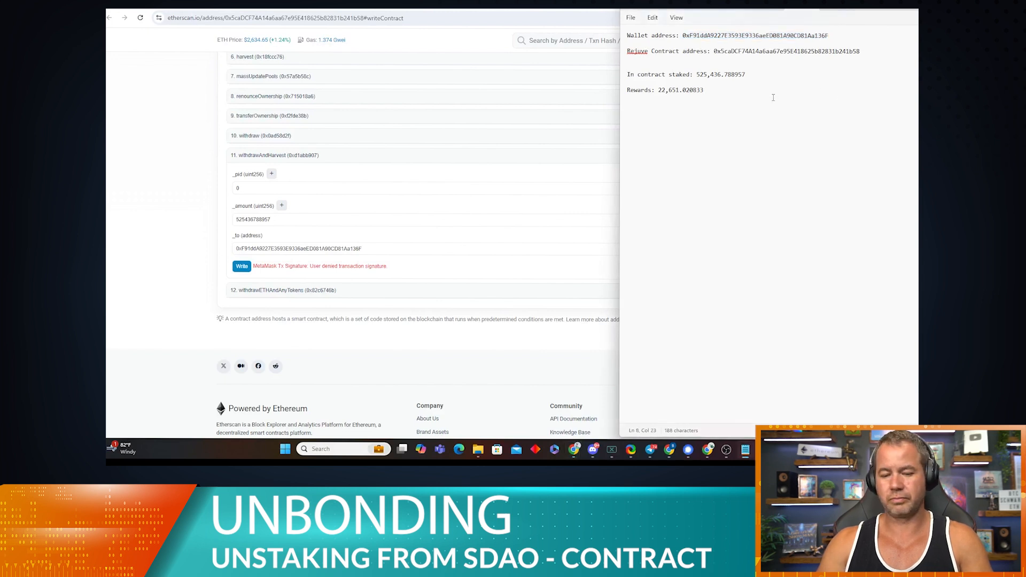
pyautogui.write('total : 5480870')
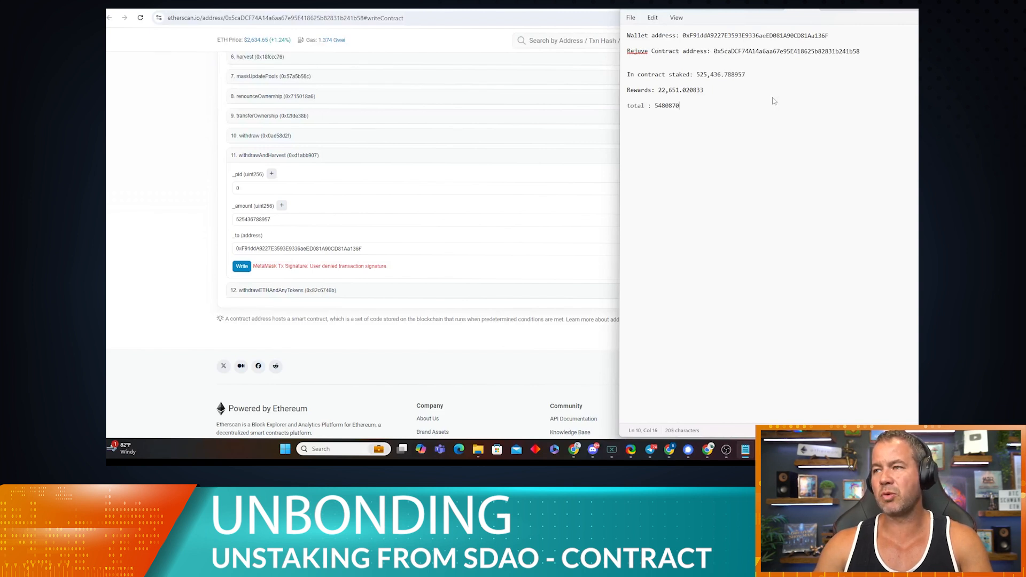
pyautogui.write('00000')
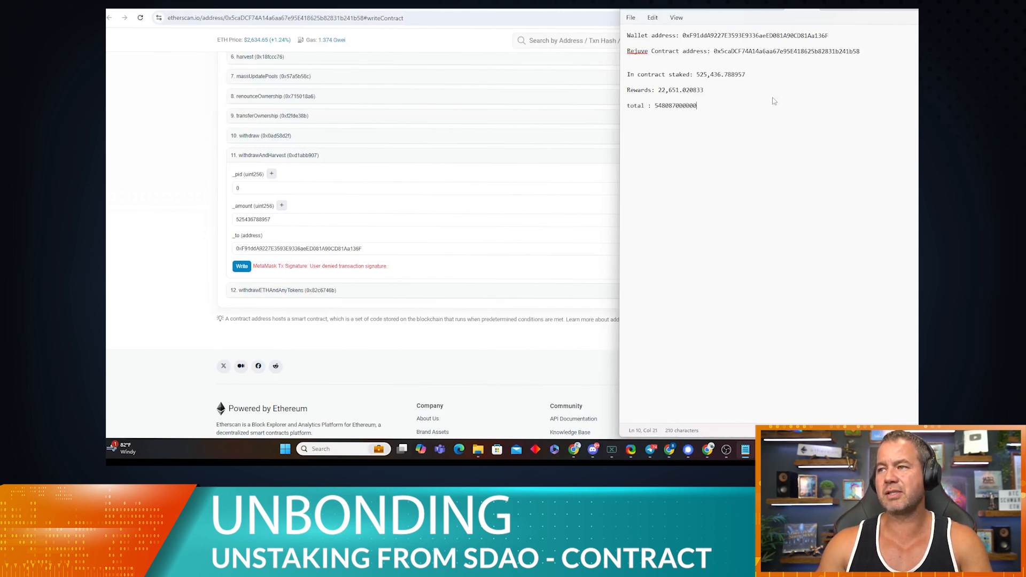
pyautogui.moveTo(697, 106); pyautogui.dragTo(656, 107)
pyautogui.hotkey('ctrl', 'c')
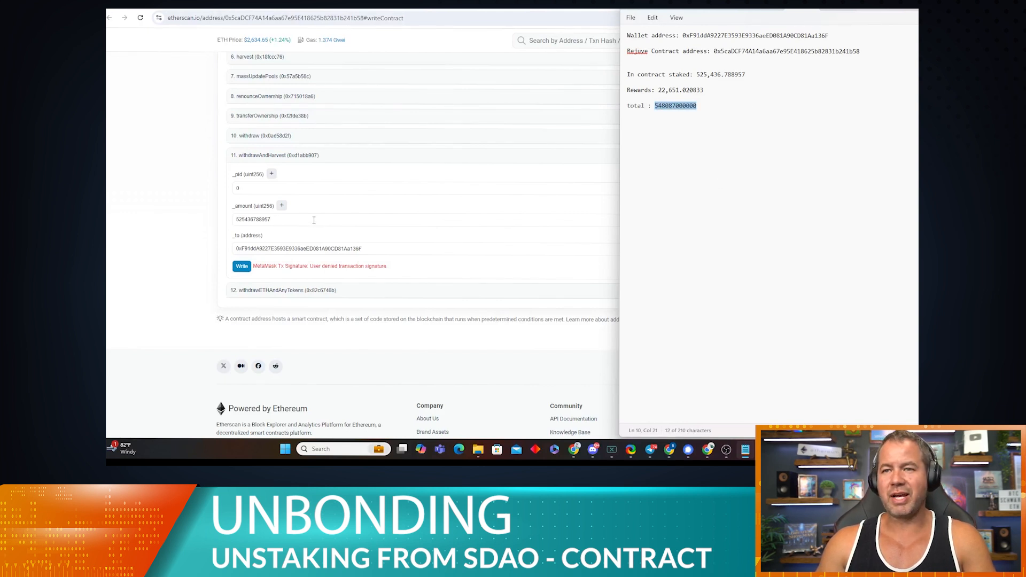
pyautogui.click(316, 222)
pyautogui.doubleClick(316, 221)
pyautogui.hotkey('ctrl', 'v')
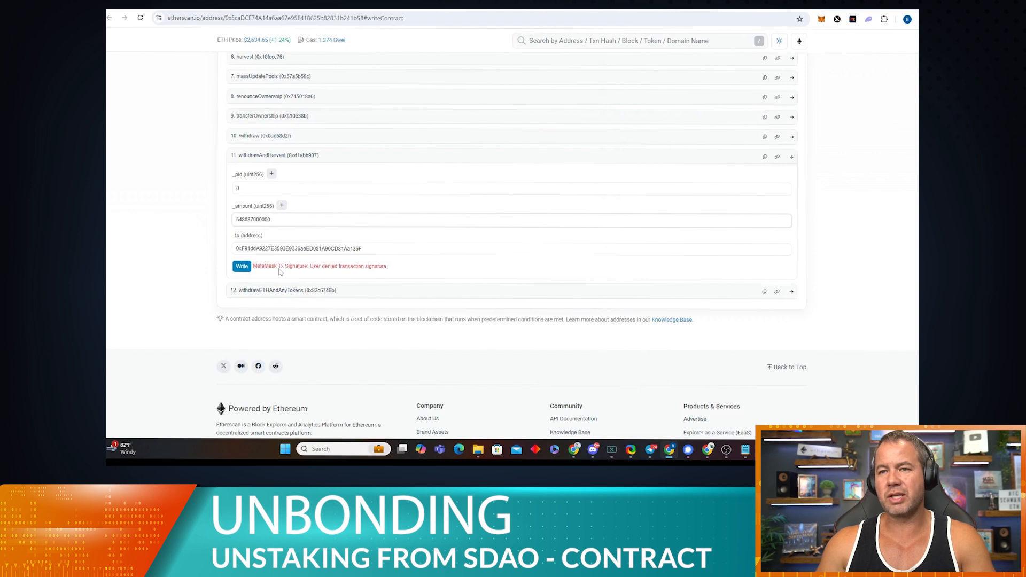
pyautogui.click(242, 266)
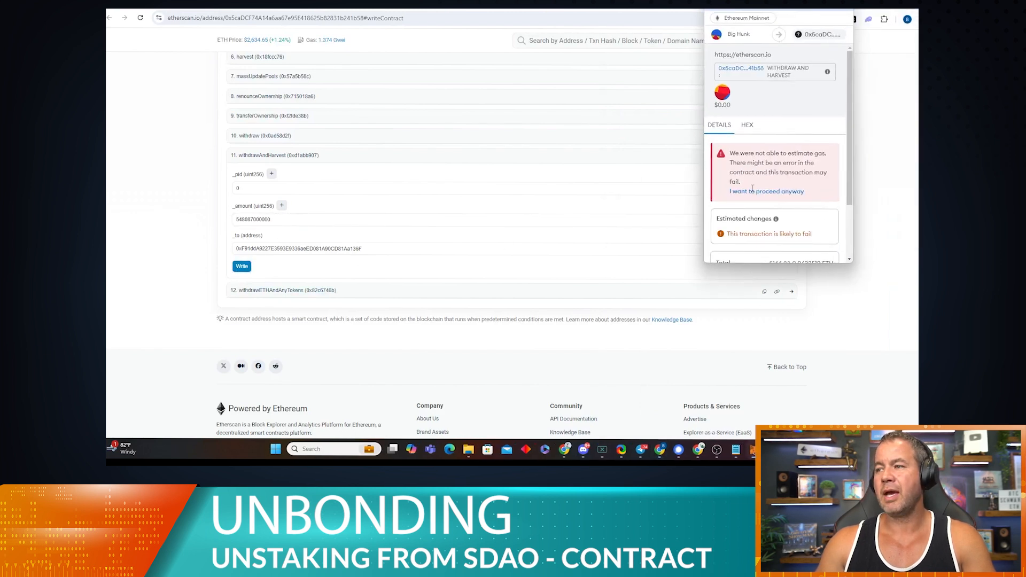
pyautogui.scroll(-3, 753, 188)
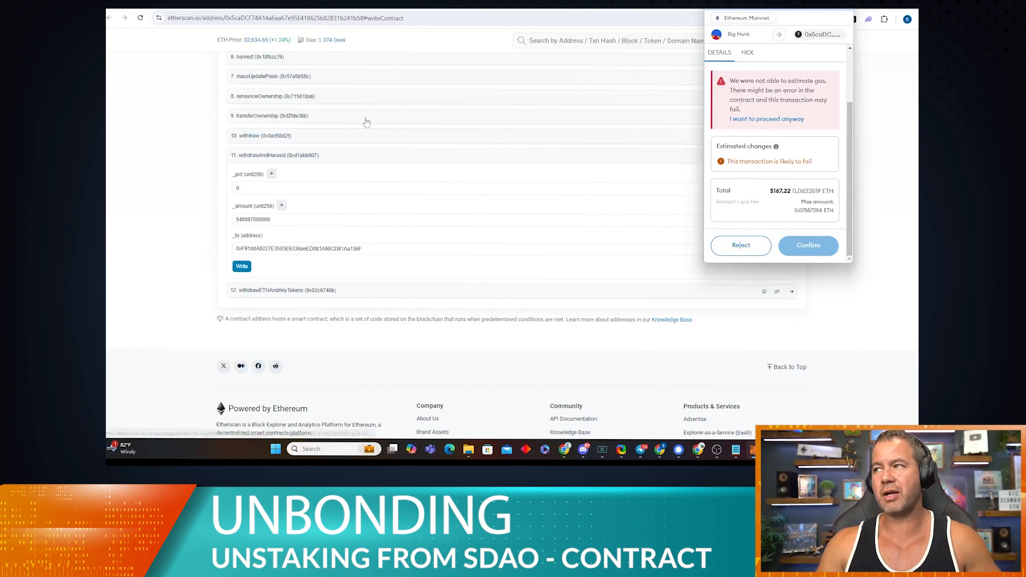
pyautogui.moveTo(753, 453)
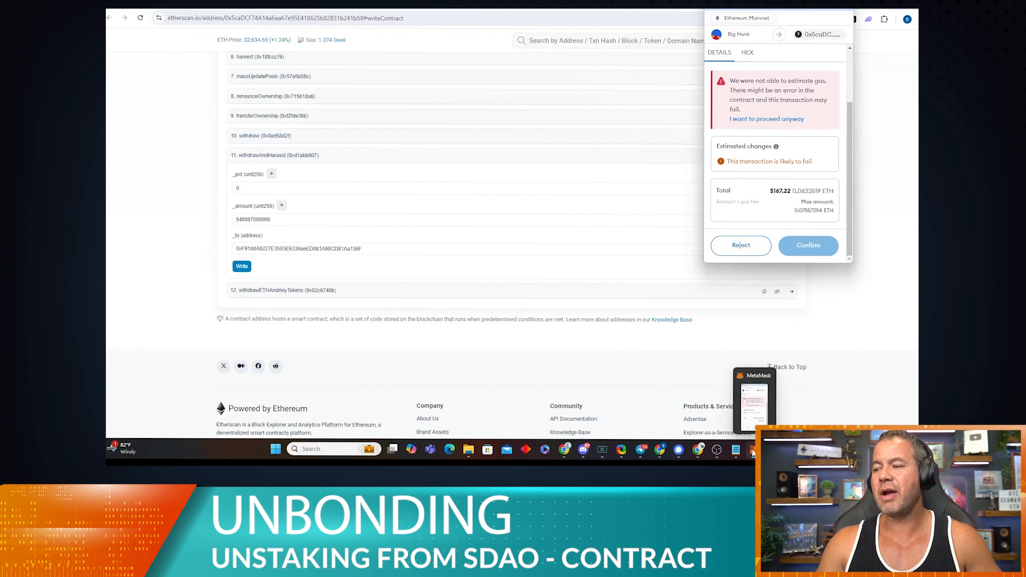
pyautogui.click(737, 452)
pyautogui.moveTo(697, 75); pyautogui.dragTo(722, 78)
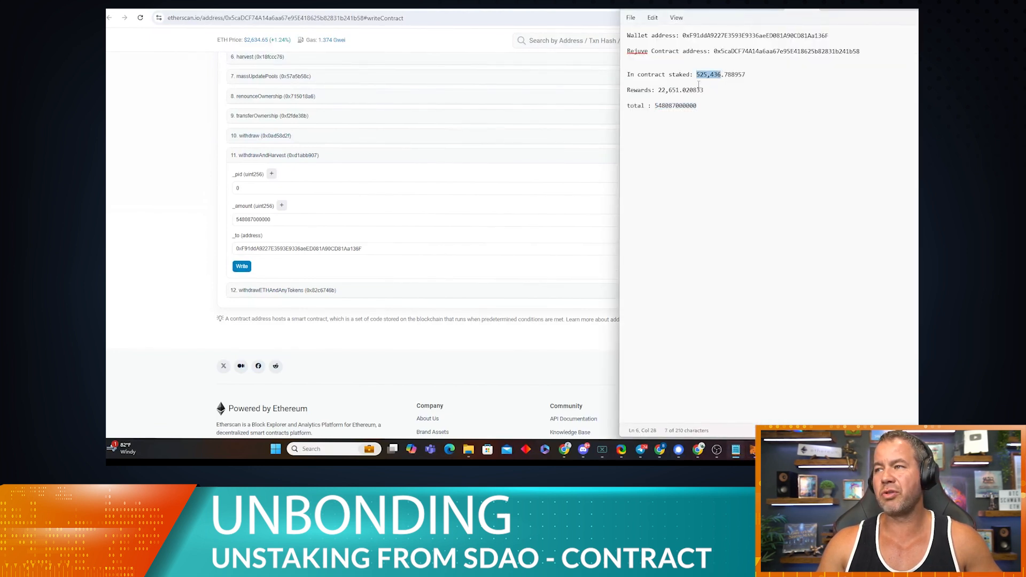
pyautogui.click(719, 75)
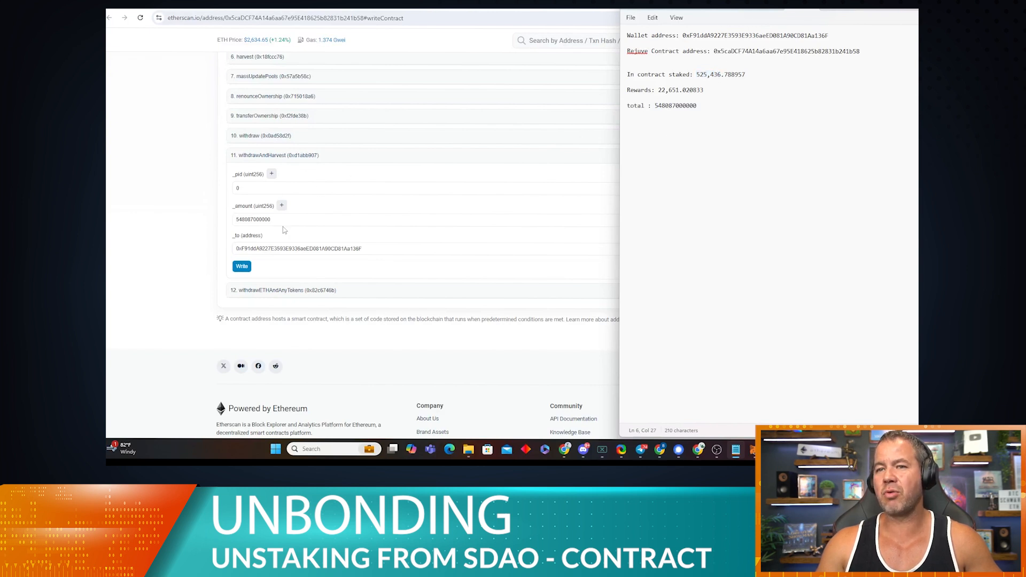
pyautogui.click(284, 221)
pyautogui.moveTo(284, 221); pyautogui.dragTo(231, 223)
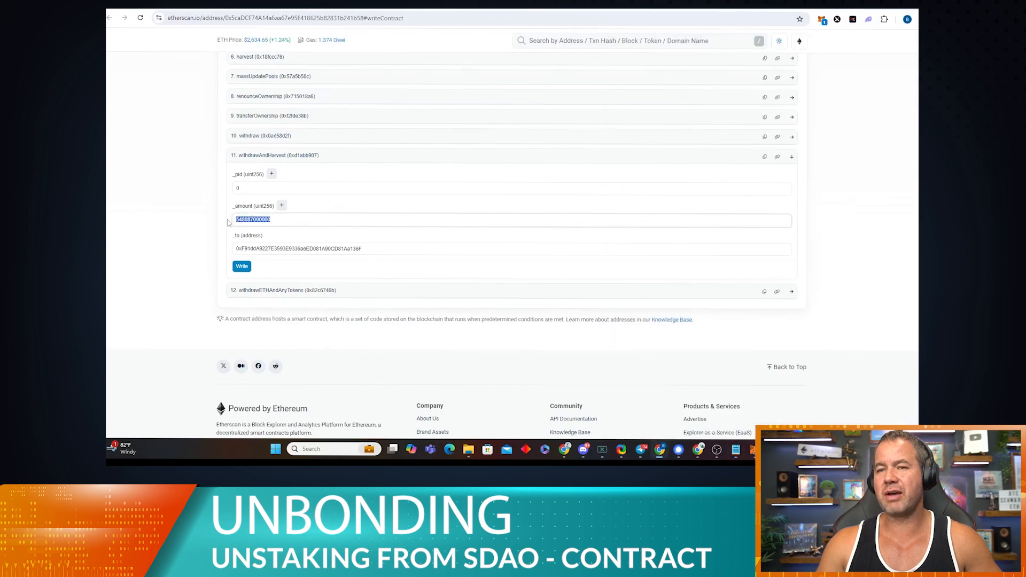
pyautogui.write('425')
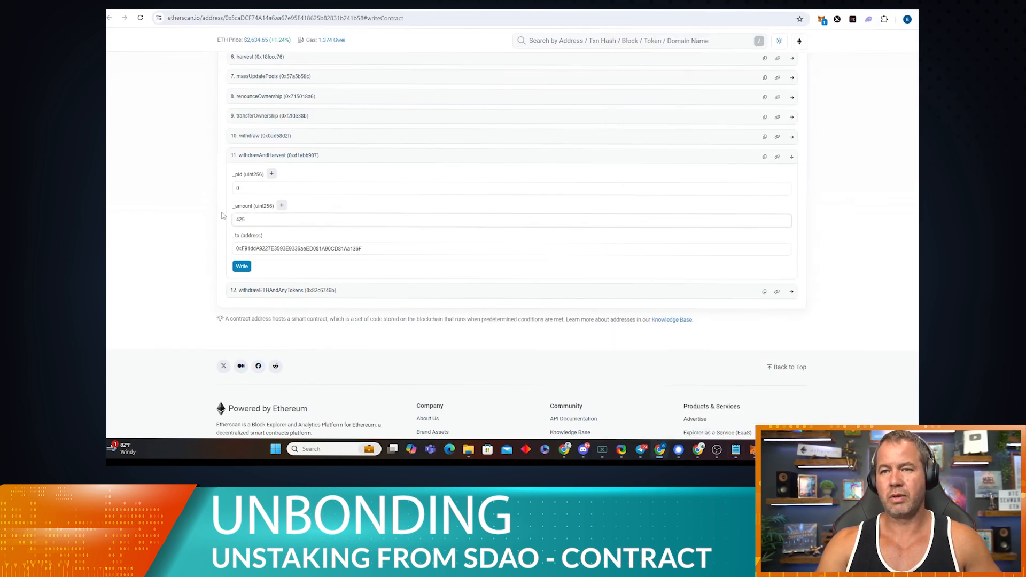
pyautogui.write('2')
pyautogui.press('BackSpace')
pyautogui.press('BackSpace')
pyautogui.press('BackSpace')
pyautogui.write('525437000000')
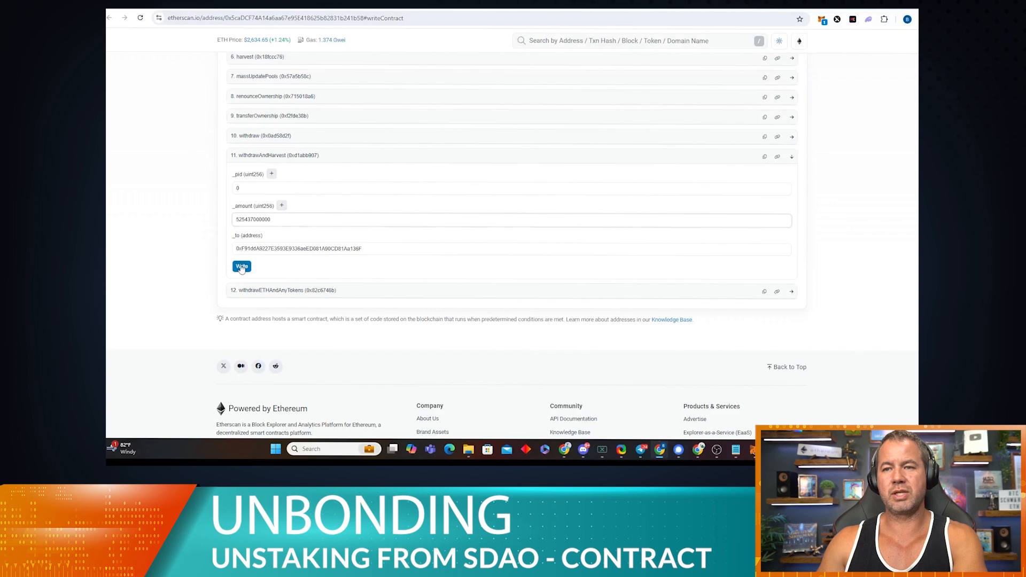
# Step: Submit withdrawAndHarvest and reject both pending MetaMask transactions after the gas-failure warning
pyautogui.click(241, 266)
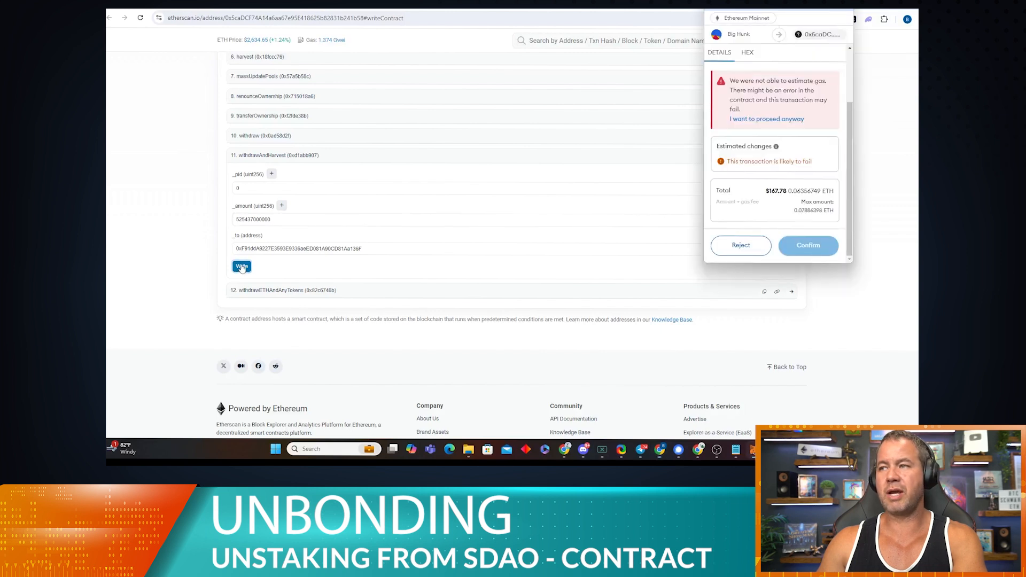
pyautogui.scroll(-2, 802, 176)
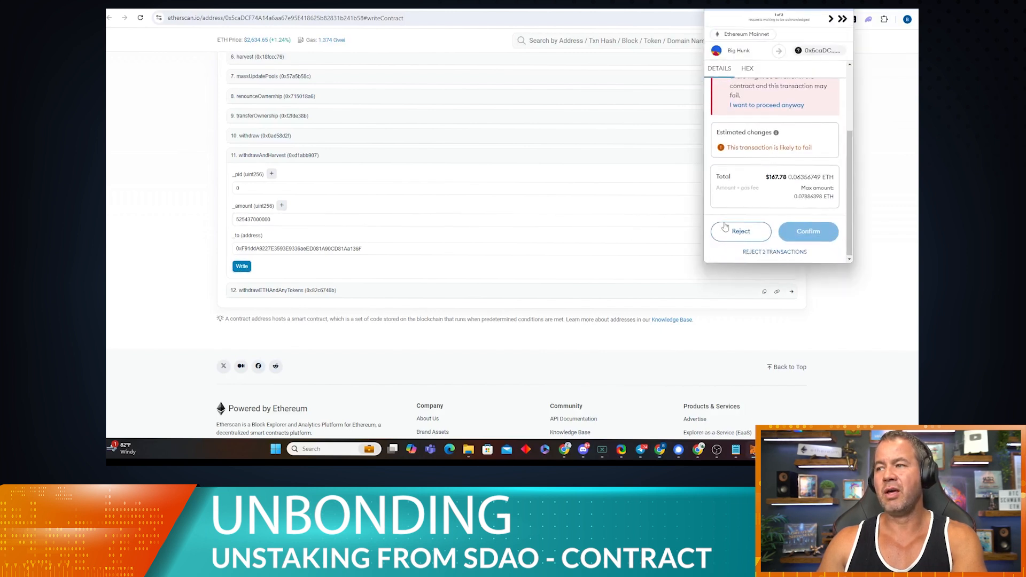
pyautogui.click(761, 253)
pyautogui.click(809, 123)
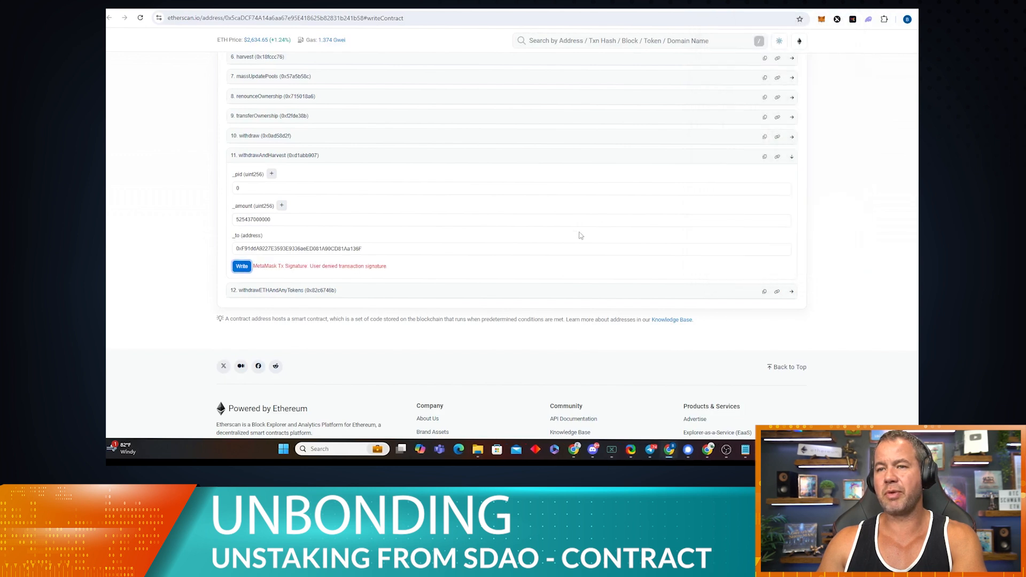
pyautogui.doubleClick(290, 217)
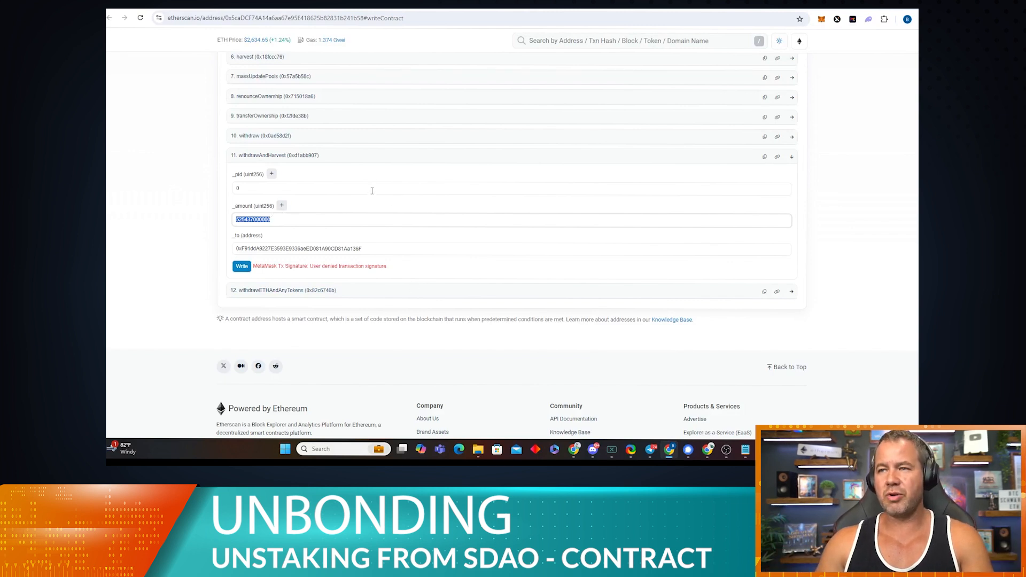
# Step: Expand withdraw, collapse withdrawAndHarvest, and enter 0 as the withdraw _pid
pyautogui.click(291, 137)
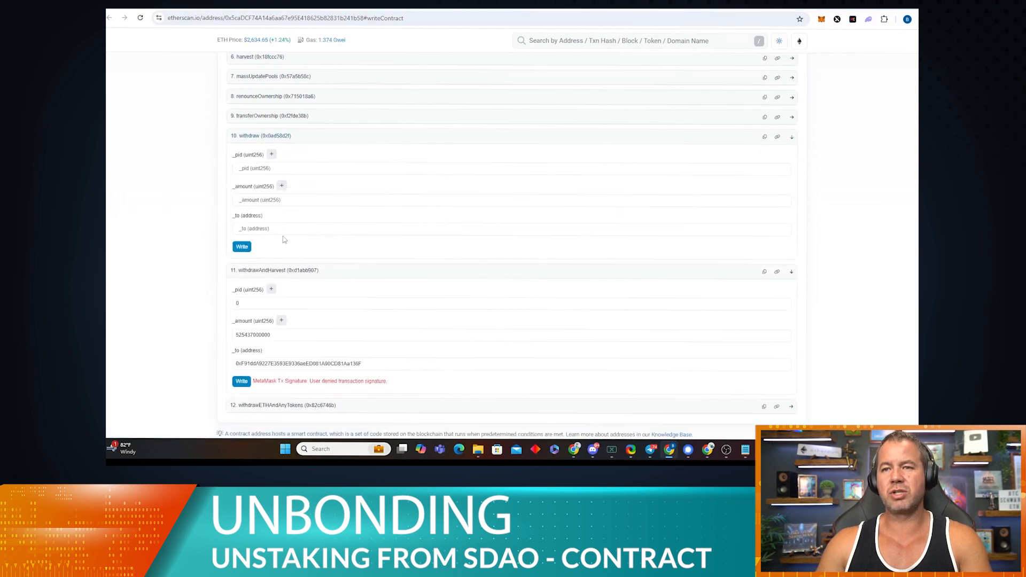
pyautogui.click(792, 272)
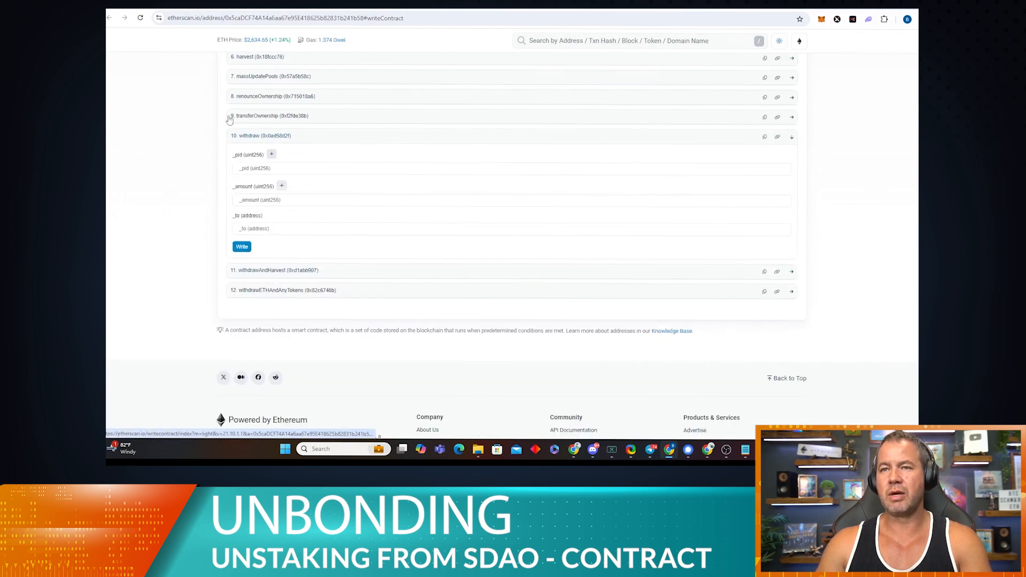
pyautogui.scroll(2, 313, 194)
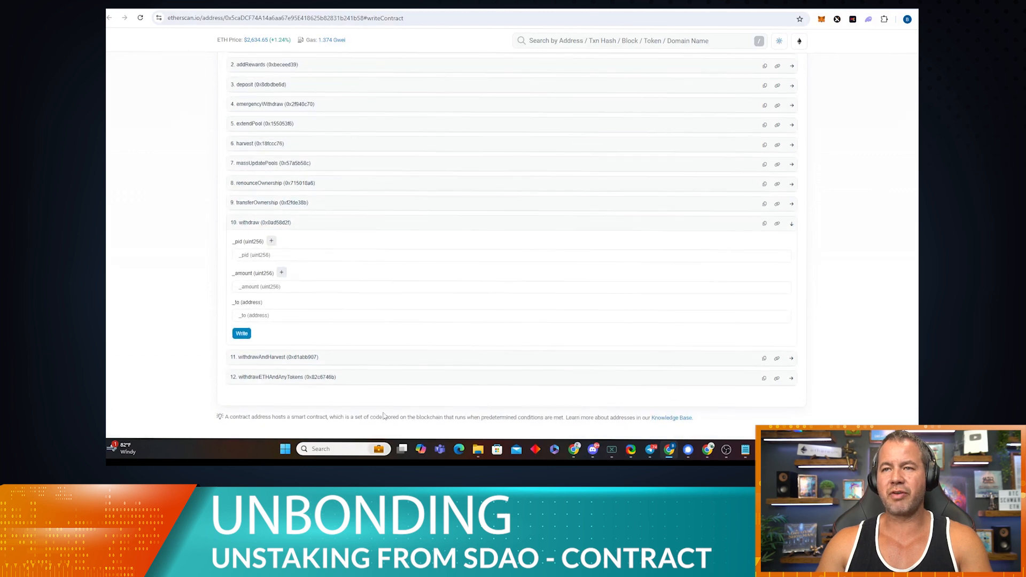
pyautogui.click(297, 260)
pyautogui.write('0')
pyautogui.click(291, 287)
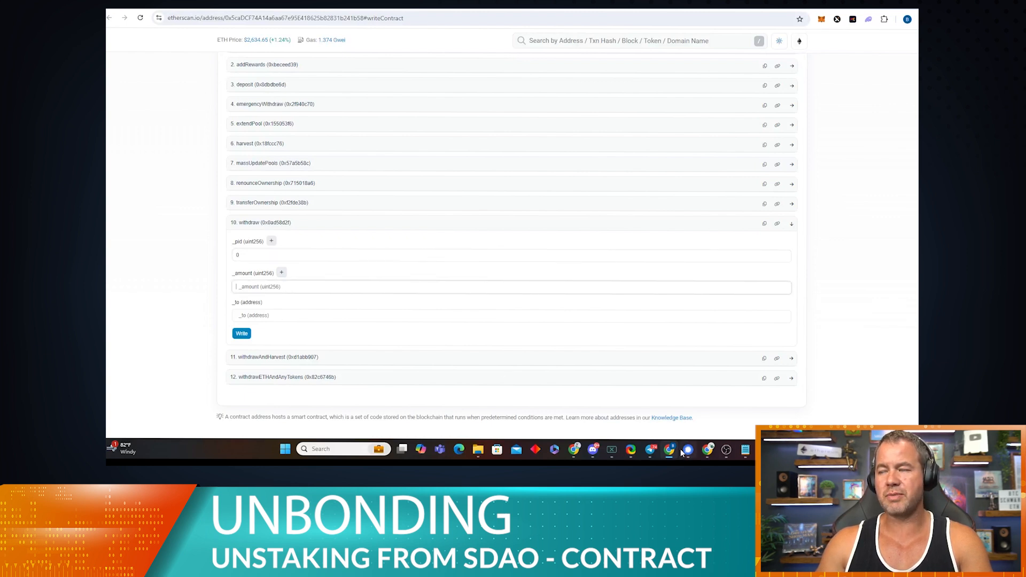
pyautogui.click(745, 450)
pyautogui.moveTo(746, 79); pyautogui.dragTo(696, 78)
pyautogui.hotkey('ctrl', 'c')
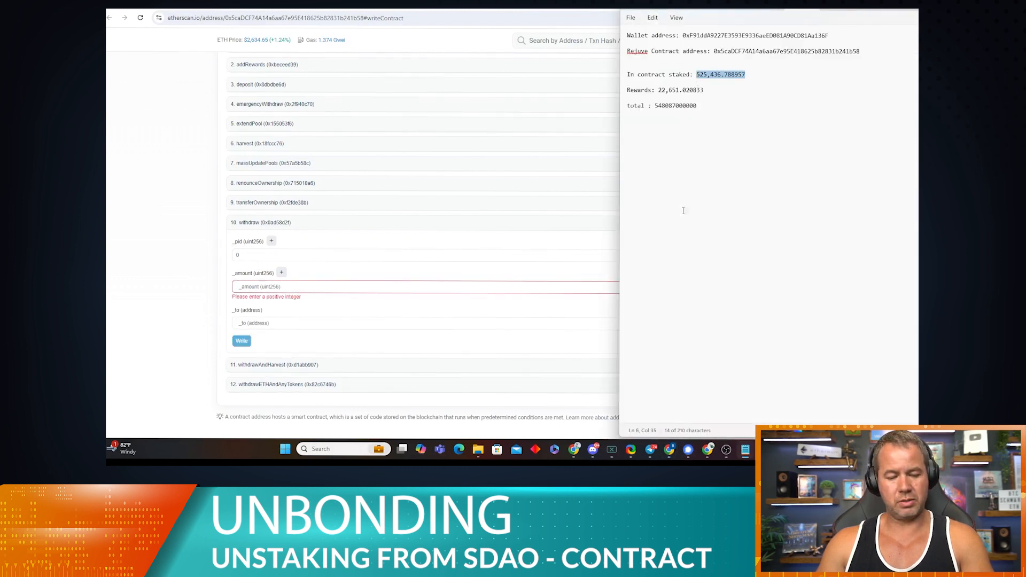
pyautogui.click(258, 288)
pyautogui.hotkey('ctrl', 'v')
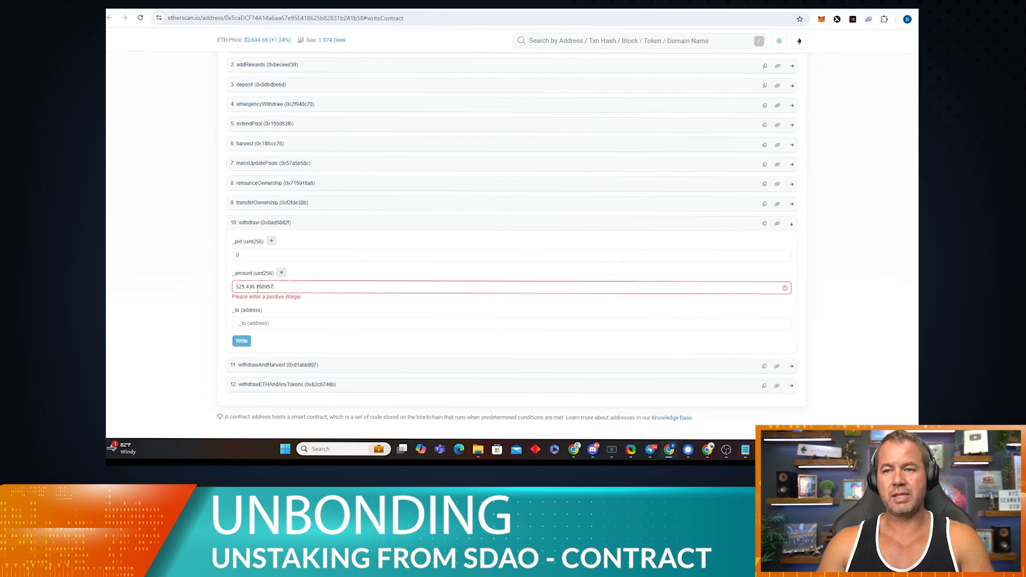
pyautogui.press('Left')
pyautogui.press('Left')
pyautogui.press('Left')
pyautogui.press('Left')
pyautogui.press('Left')
pyautogui.press('Left')
pyautogui.press('Left')
pyautogui.press('Left')
pyautogui.press('Left')
pyautogui.press('BackSpace')
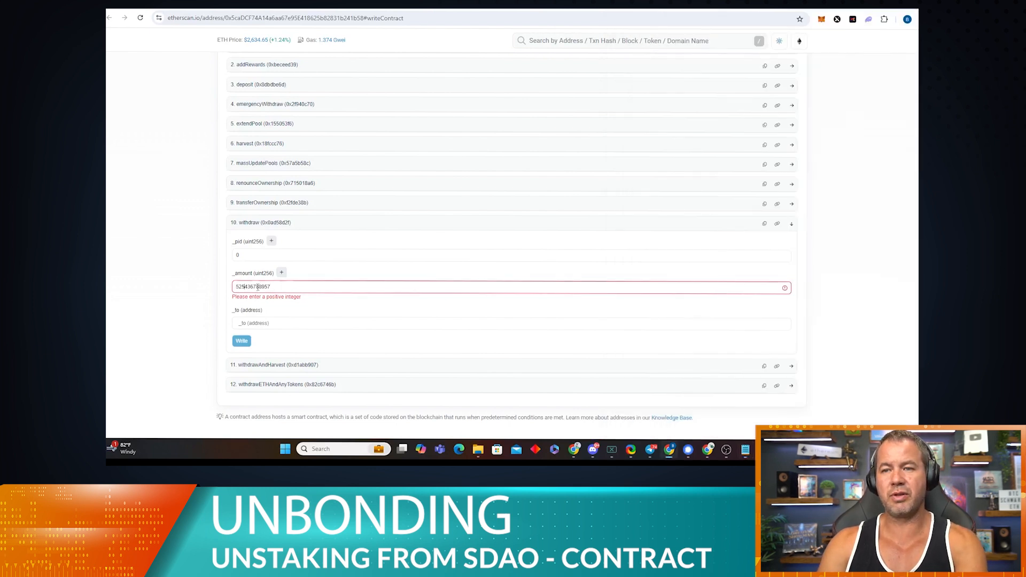
# Step: Paste the wallet address from the notes into the withdraw _to field
pyautogui.click(260, 324)
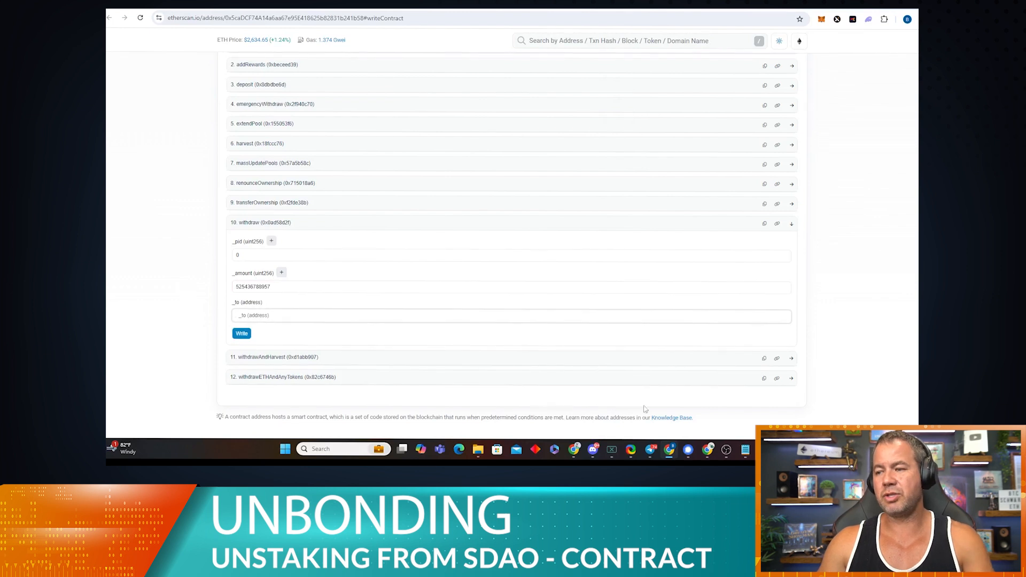
pyautogui.click(751, 451)
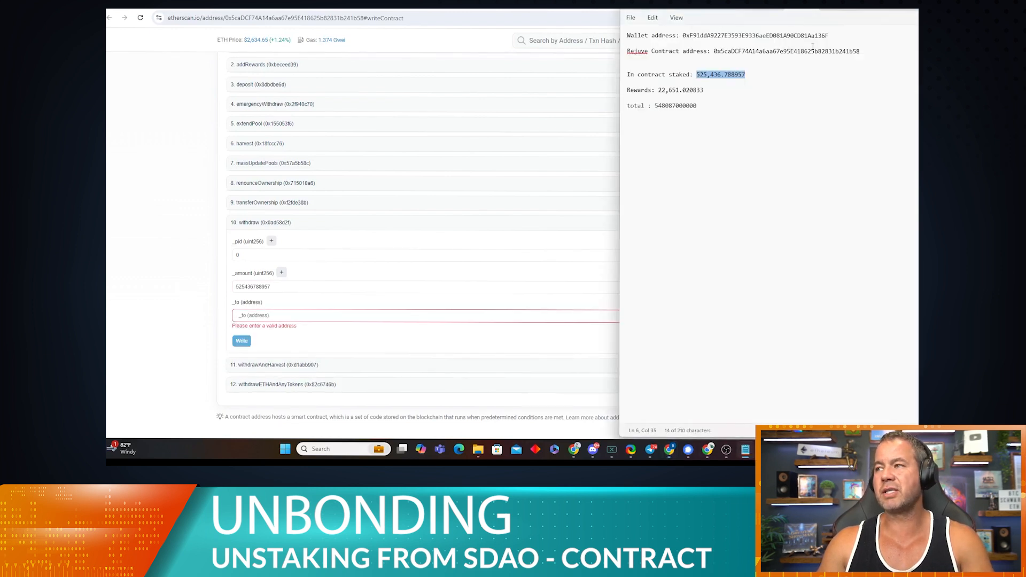
pyautogui.moveTo(813, 47); pyautogui.dragTo(744, 46)
pyautogui.doubleClick(688, 37)
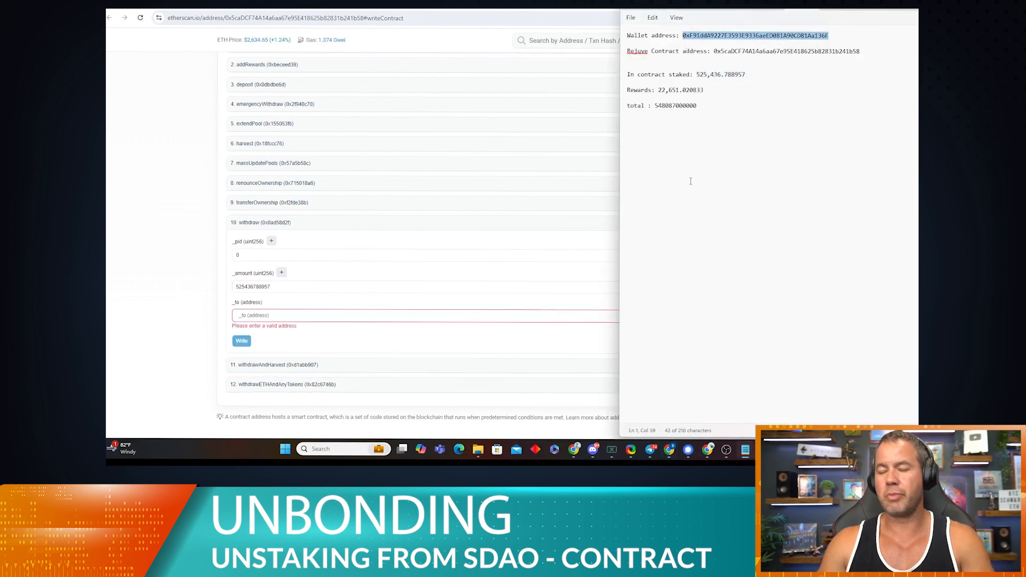
pyautogui.click(310, 316)
pyautogui.write('0xF91ddA9227E3593E9336aeED081A90CD81Aa136F')
# Step: Submit the withdraw call, review MetaMask's +525,437 RJV preview, and reject it
pyautogui.click(242, 334)
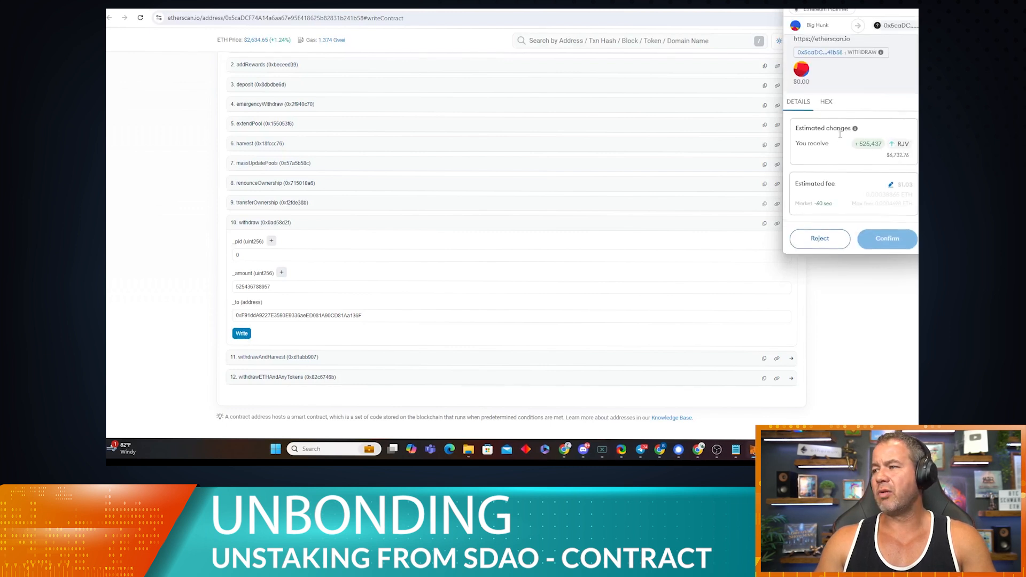
pyautogui.moveTo(861, 144)
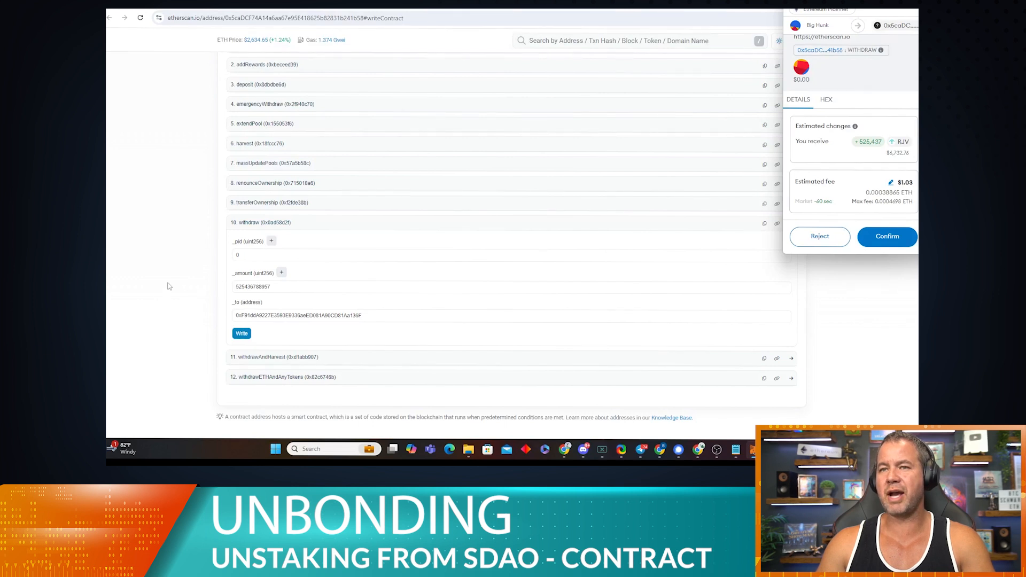
pyautogui.click(184, 243)
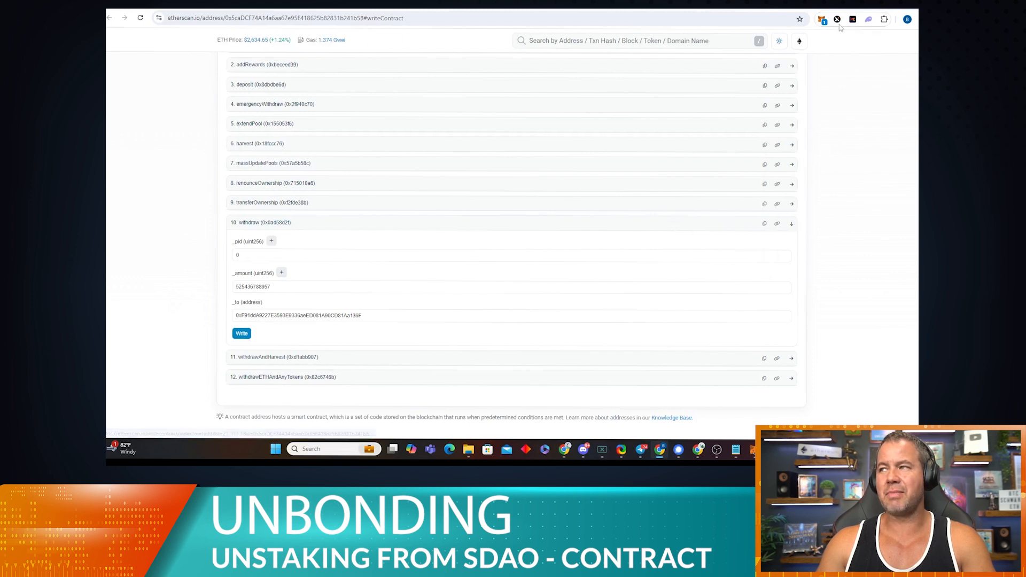
pyautogui.click(823, 22)
pyautogui.click(902, 208)
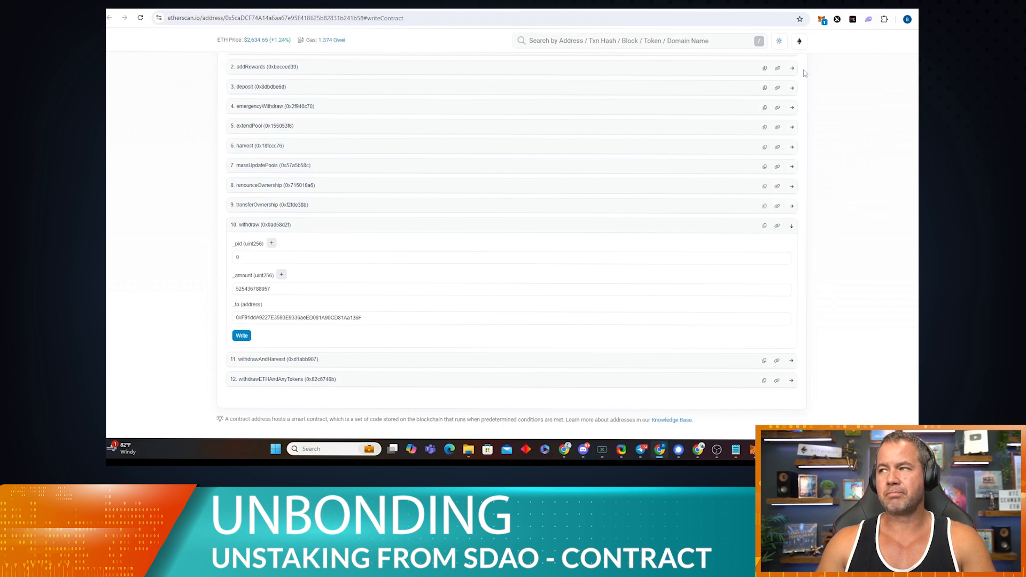
pyautogui.click(822, 21)
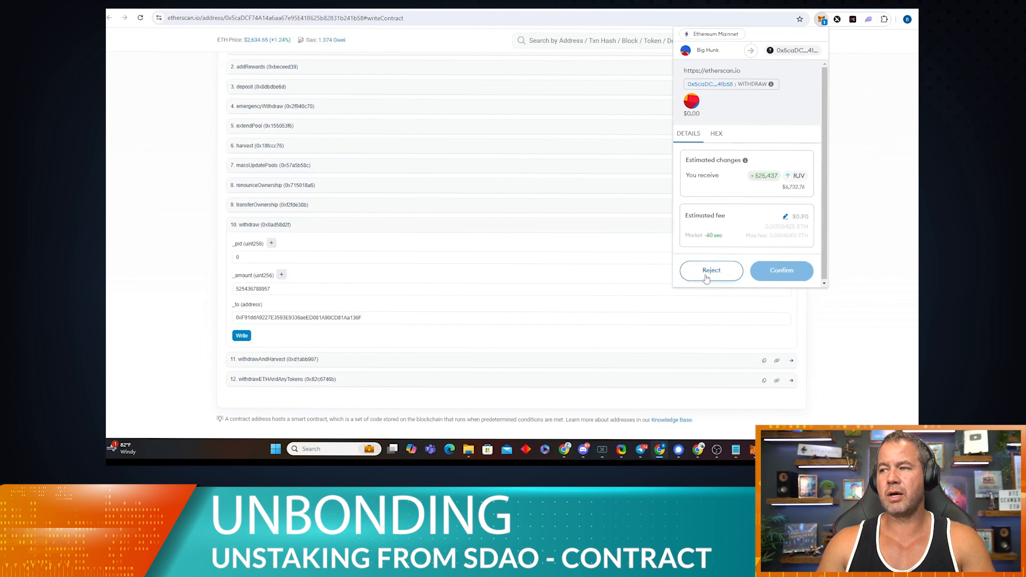
pyautogui.click(711, 271)
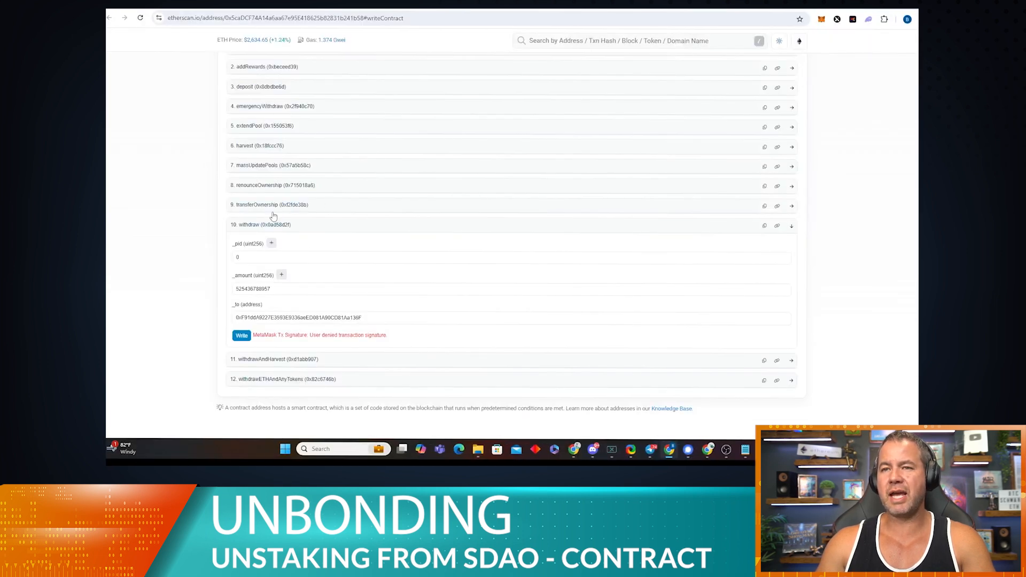
# Step: Fill the harvest function with _pid 0 and the wallet address as recipient
pyautogui.click(248, 150)
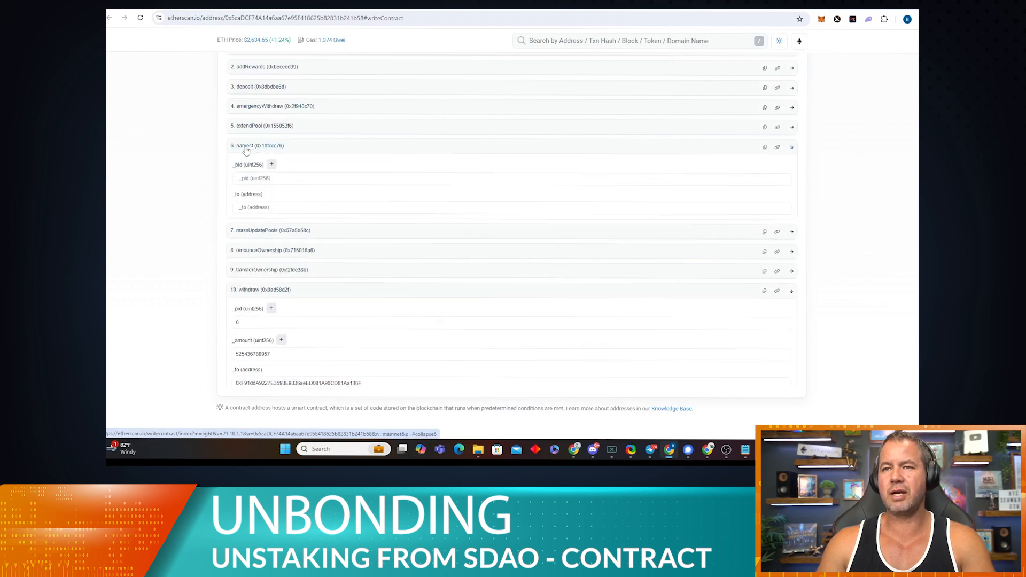
pyautogui.click(310, 183)
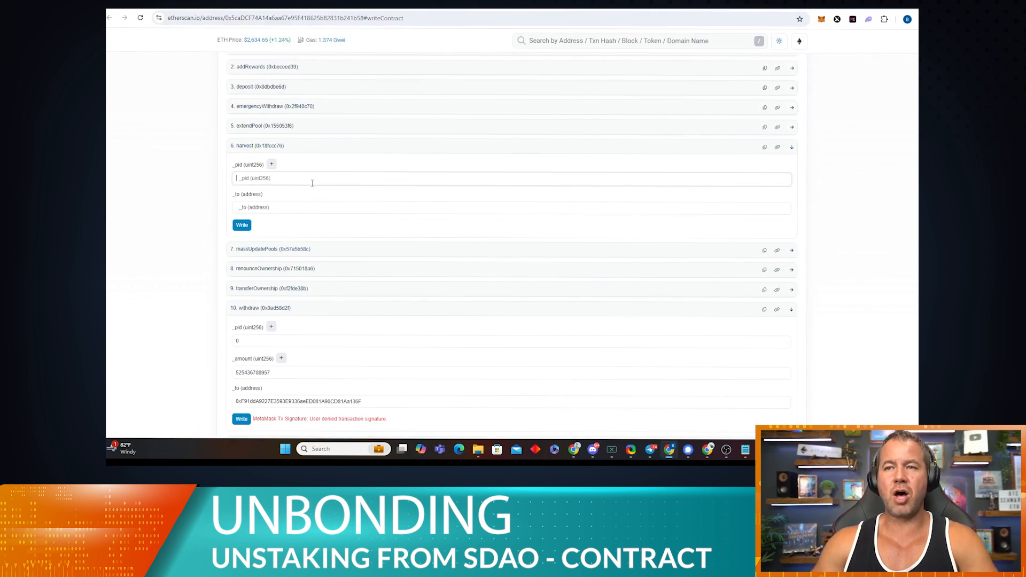
pyautogui.write('0')
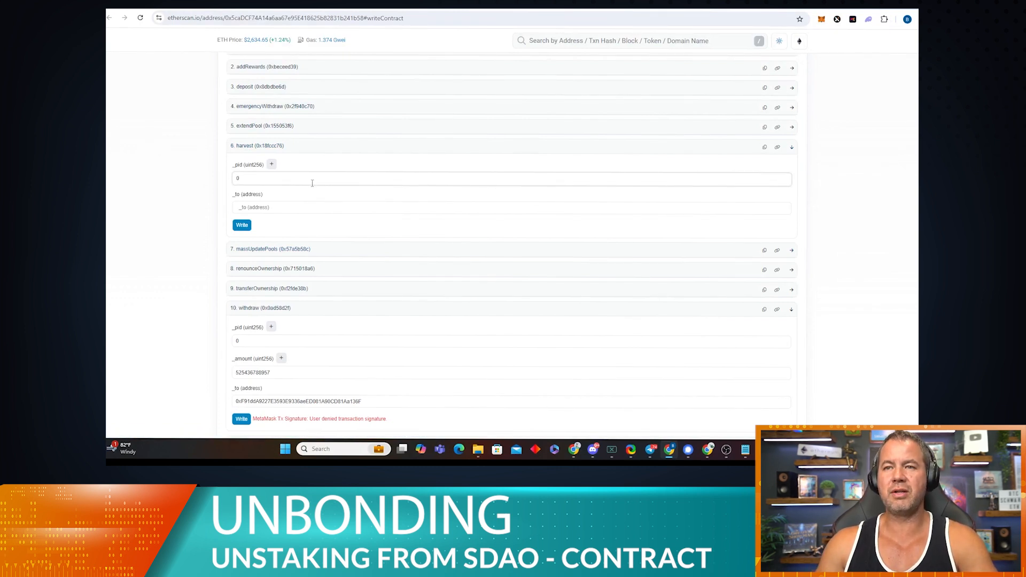
pyautogui.click(277, 214)
pyautogui.write('0xF91ddA9227E3593E9336aeED081A90CD81Aa136F')
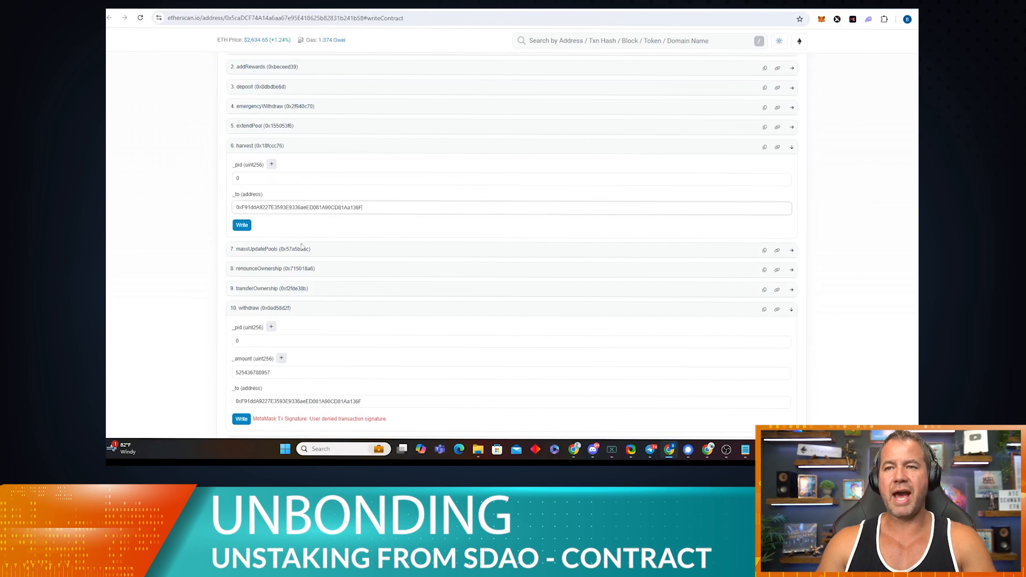
# Step: Submit harvest and reopen the MetaMask request previewing +22,652 RJV
pyautogui.click(240, 227)
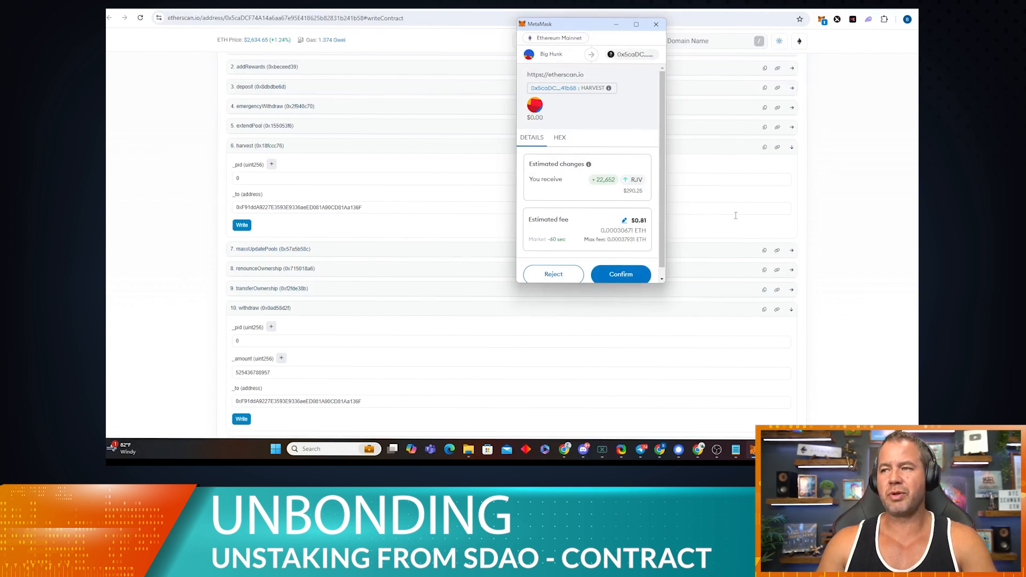
pyautogui.click(863, 199)
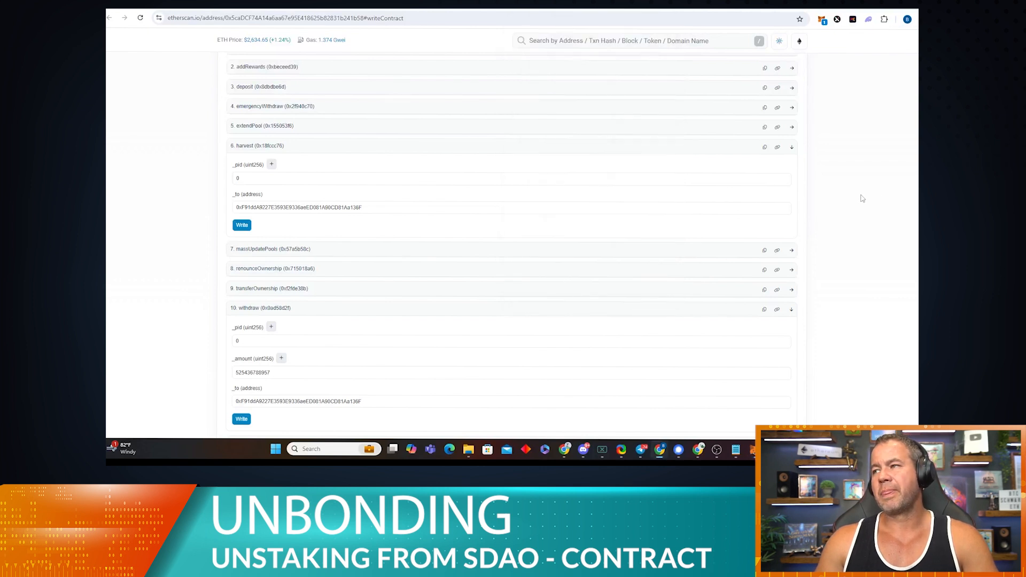
pyautogui.click(822, 21)
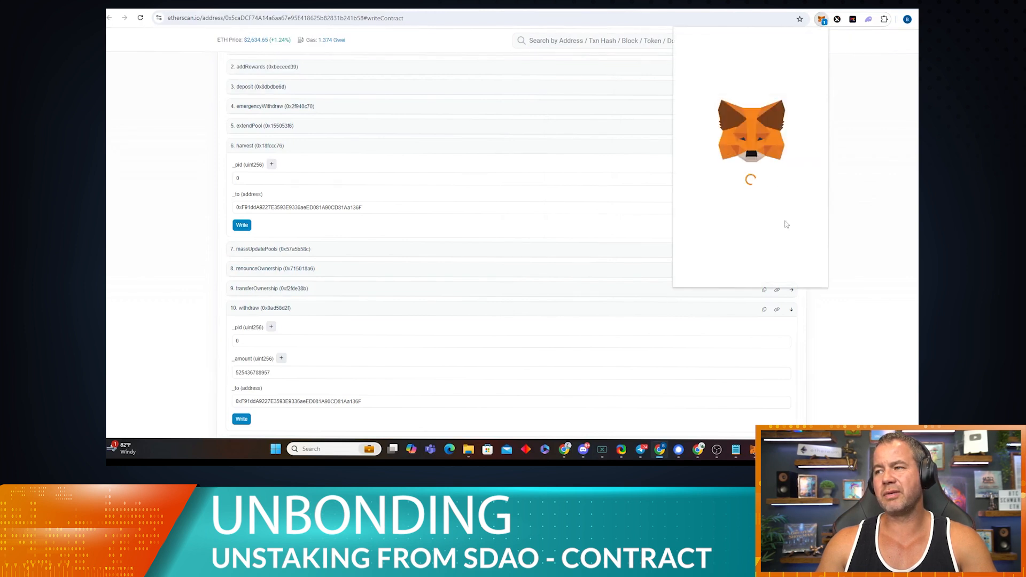
# Step: Reject the pending harvest in MetaMask and follow the HYPC vault's contract link past the warning
pyautogui.click(714, 269)
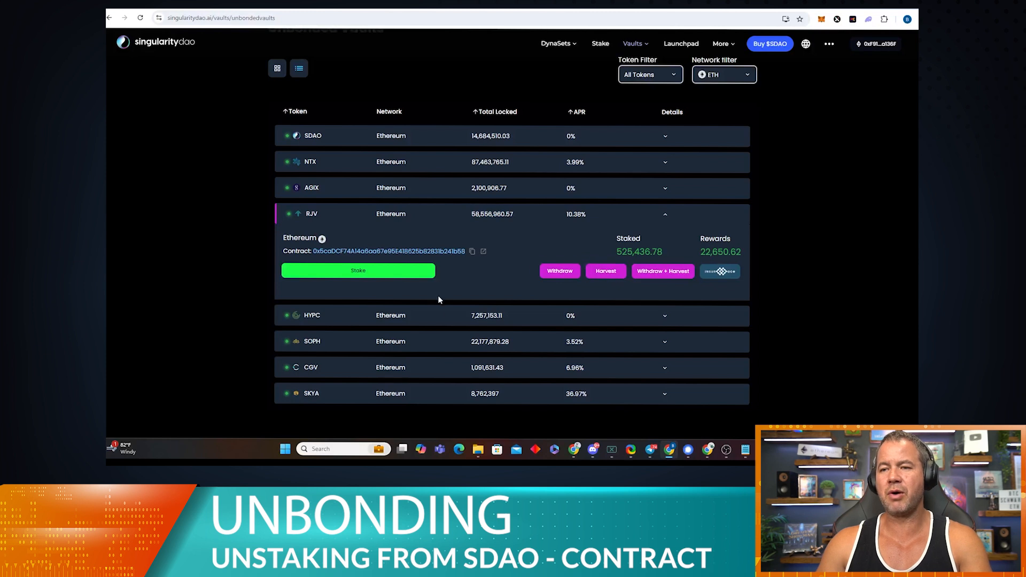
pyautogui.click(666, 314)
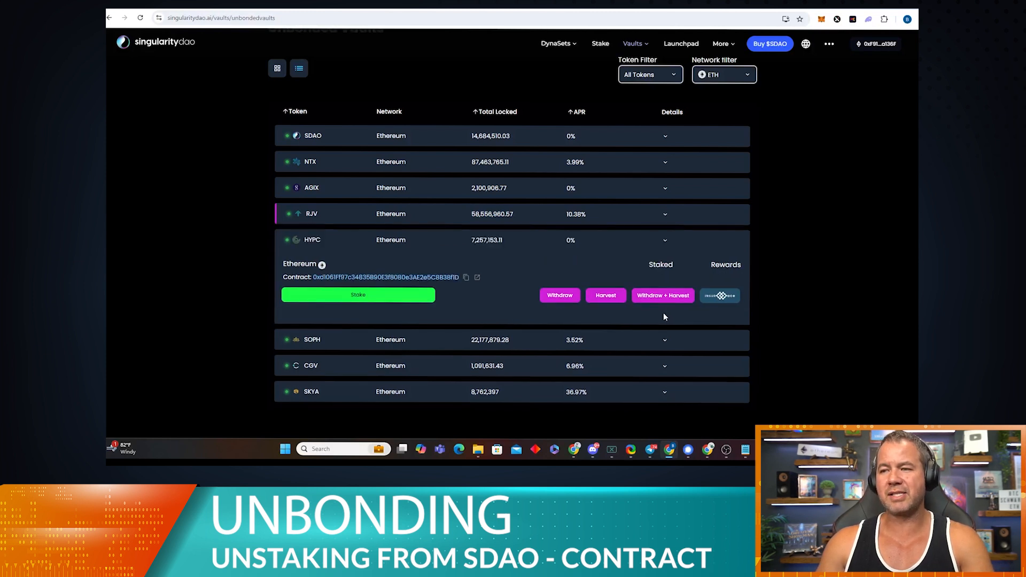
pyautogui.click(479, 278)
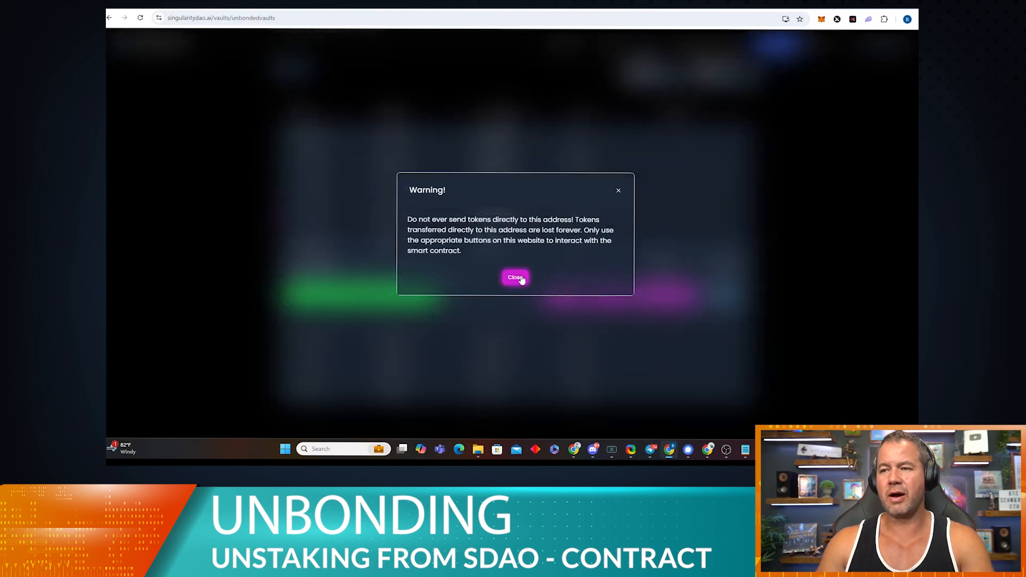
pyautogui.click(515, 278)
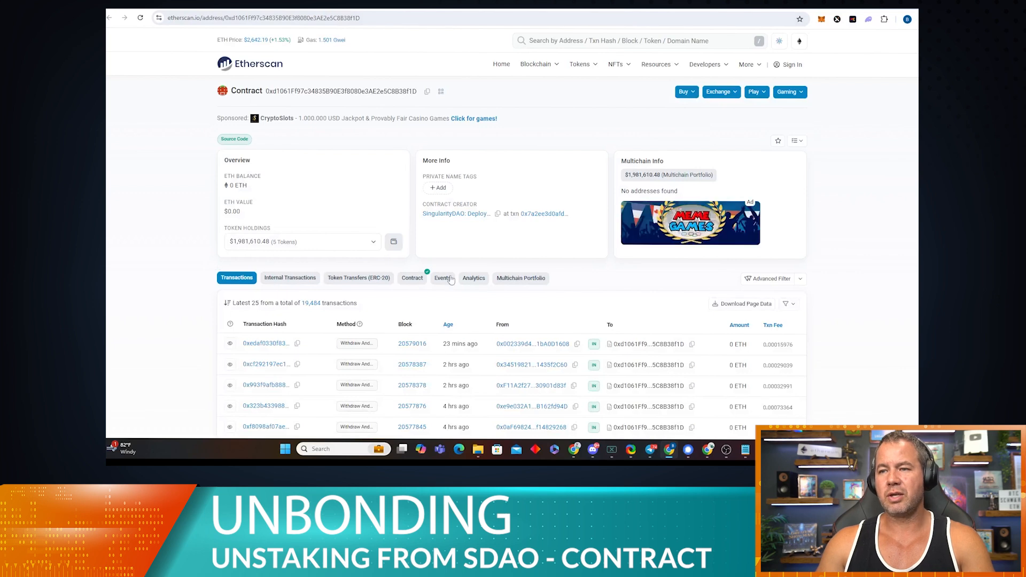
# Step: In Read Contract, query userInfo for pool 0 and the wallet, returning a staked amount of 0
pyautogui.click(414, 279)
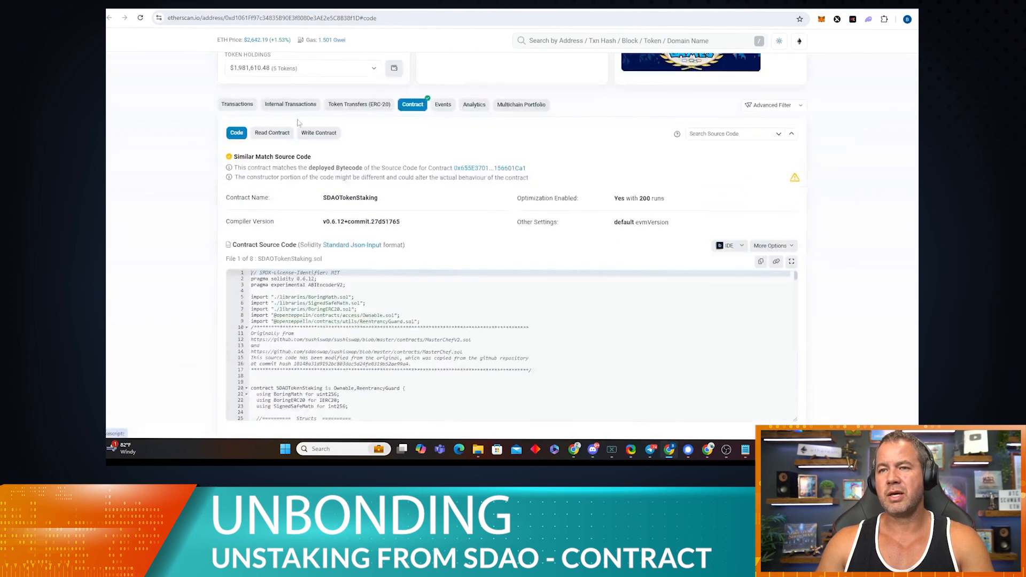
pyautogui.click(278, 134)
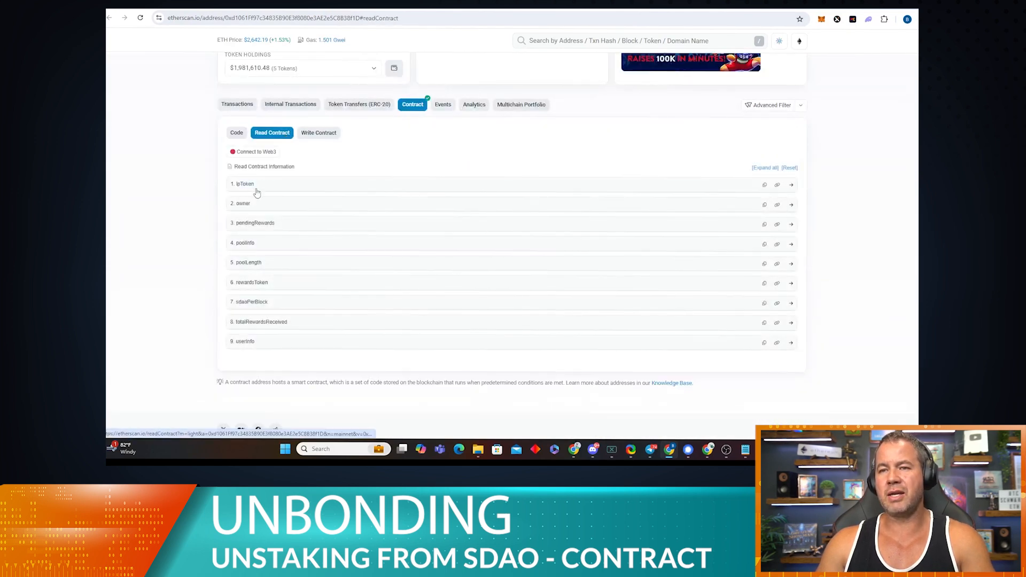
pyautogui.click(276, 342)
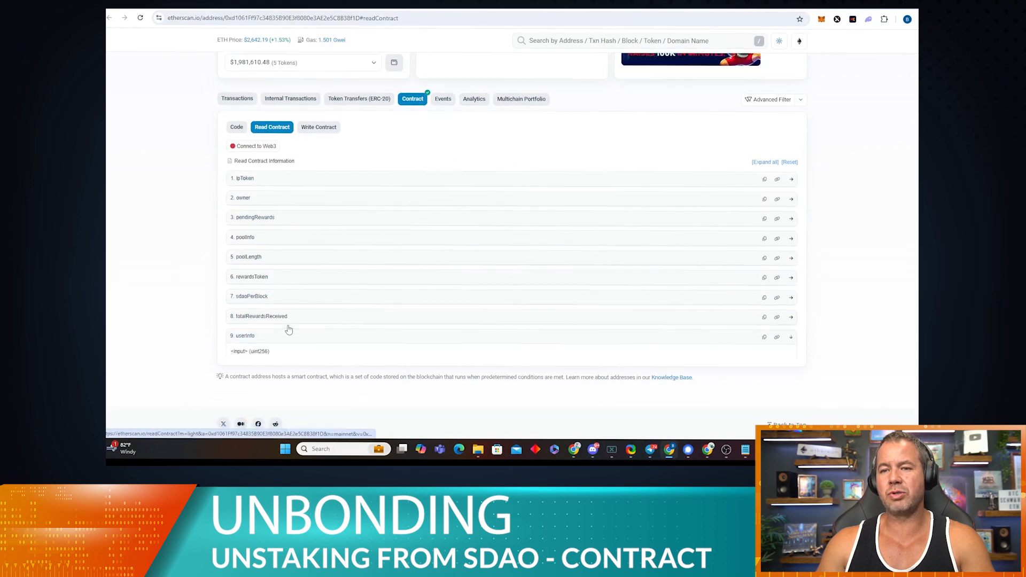
pyautogui.scroll(-3, 289, 330)
pyautogui.click(294, 207)
pyautogui.write('0')
pyautogui.click(281, 233)
pyautogui.write('0xF91ddA9227E3593E9336aeED081A90CD81Aa136F')
pyautogui.click(240, 253)
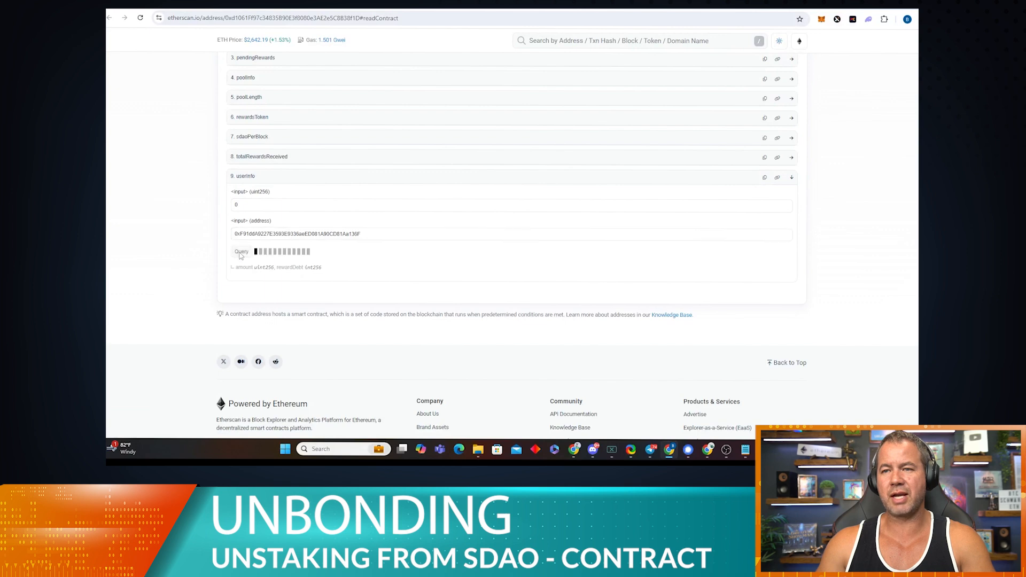
pyautogui.moveTo(316, 293); pyautogui.dragTo(244, 292)
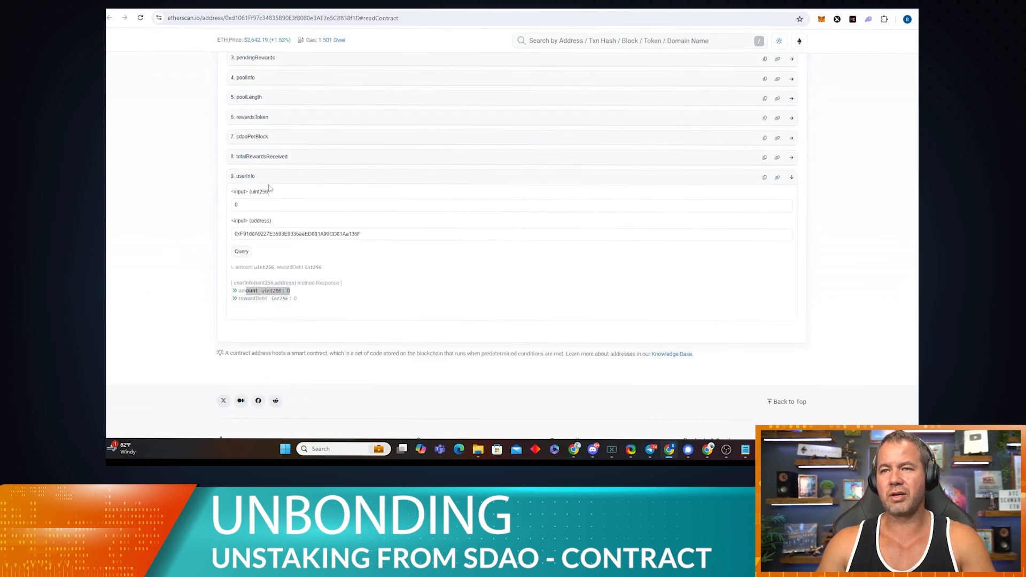
# Step: Query pendingRewards for pool 0 and the wallet, returning 0, then switch to Write Contract
pyautogui.scroll(3, 270, 188)
pyautogui.click(273, 218)
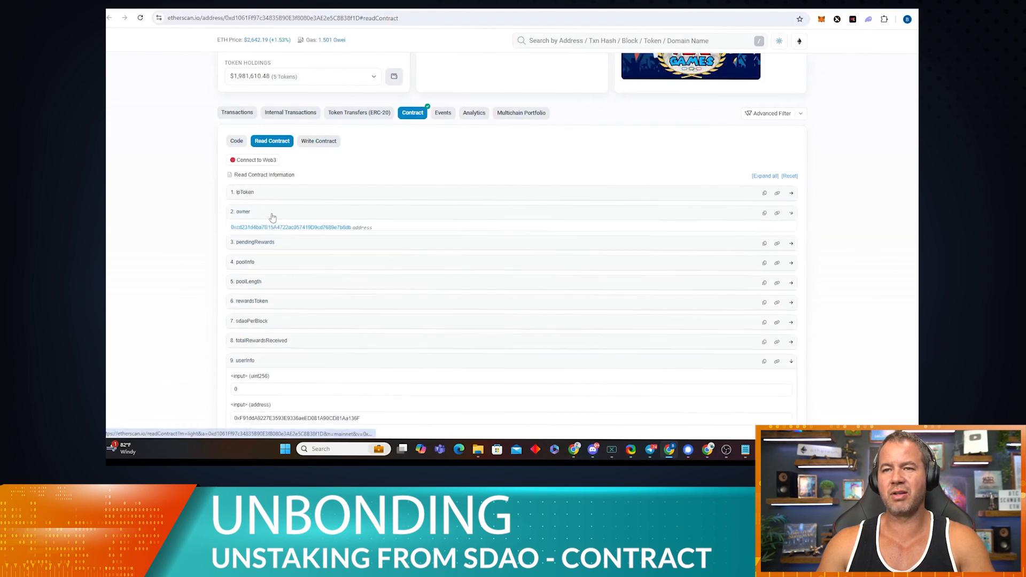
pyautogui.click(257, 250)
pyautogui.click(263, 283)
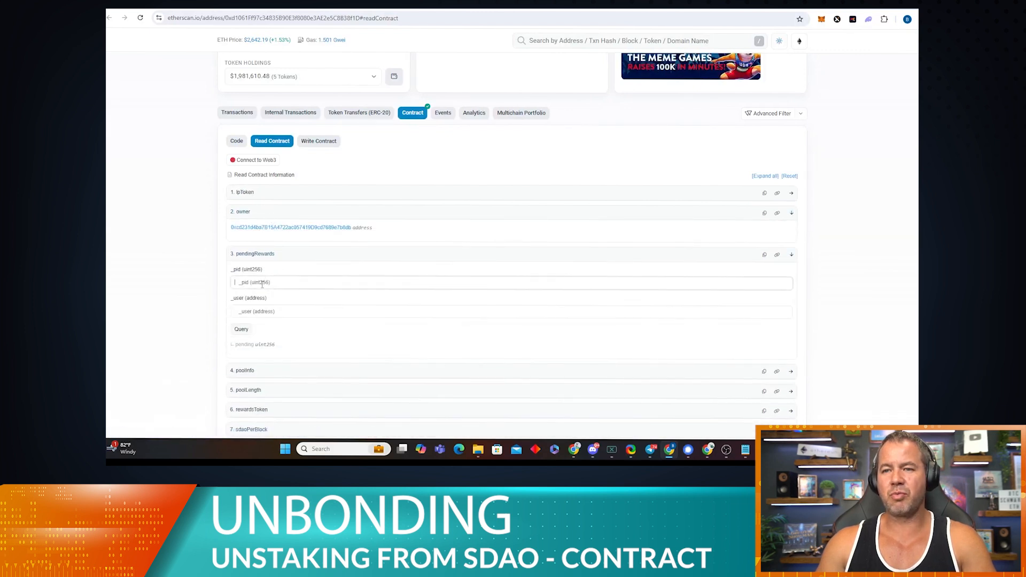
pyautogui.write('0')
pyautogui.click(270, 311)
pyautogui.write('0xF91ddA9227E3593E9336aeED081A90CD81Aa136F')
pyautogui.click(242, 329)
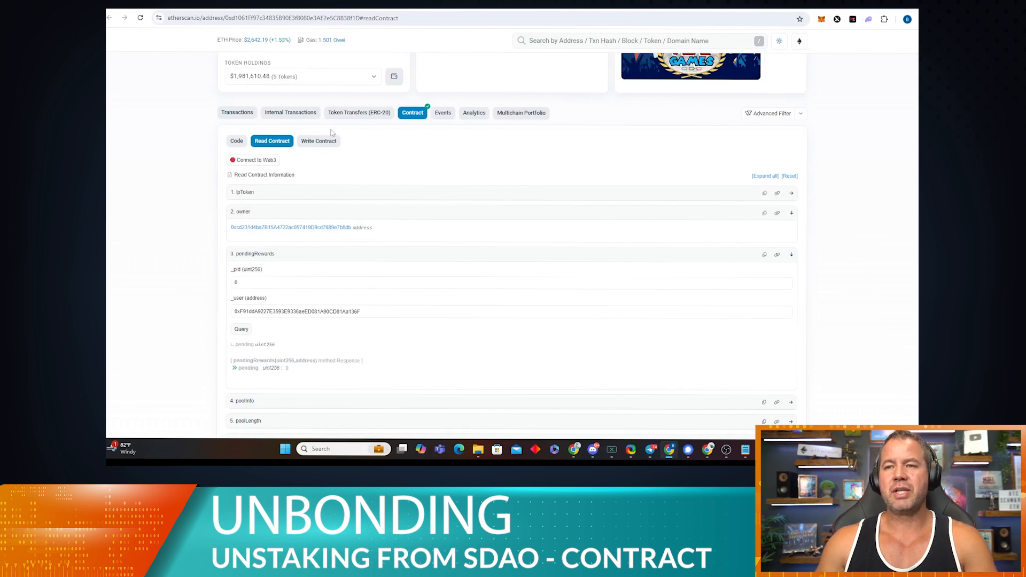
pyautogui.click(320, 141)
# Step: Fill the HYPC withdraw with _pid 0, _amount 0 and the wallet address as recipient
pyautogui.scroll(-3, 364, 218)
pyautogui.click(285, 224)
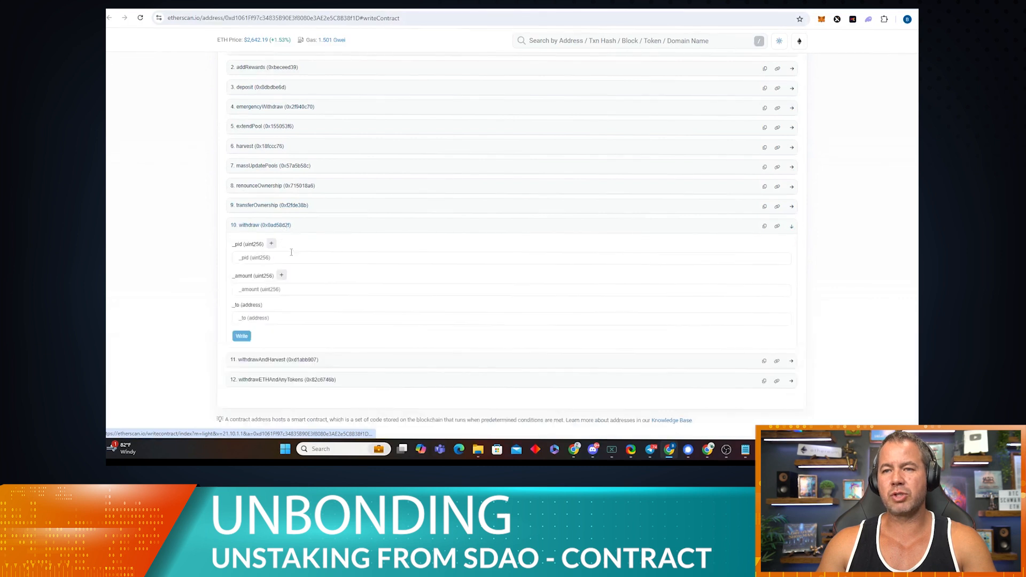
pyautogui.click(292, 257)
pyautogui.write('0')
pyautogui.click(315, 285)
pyautogui.write('0')
pyautogui.click(305, 318)
pyautogui.write('0xF91ddA9227E3593E9336aeED081A90CD81Aa136F')
# Step: Connect MetaMask via Connect to Web3, submit the zero-amount withdraw, and reject it as likely to fail
pyautogui.click(241, 336)
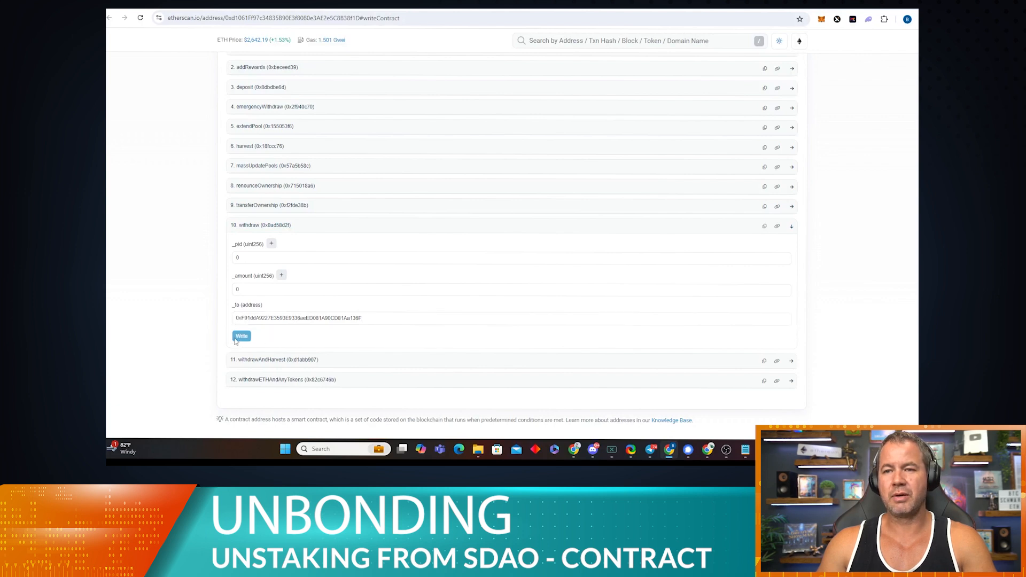
pyautogui.scroll(3, 272, 241)
pyautogui.click(259, 161)
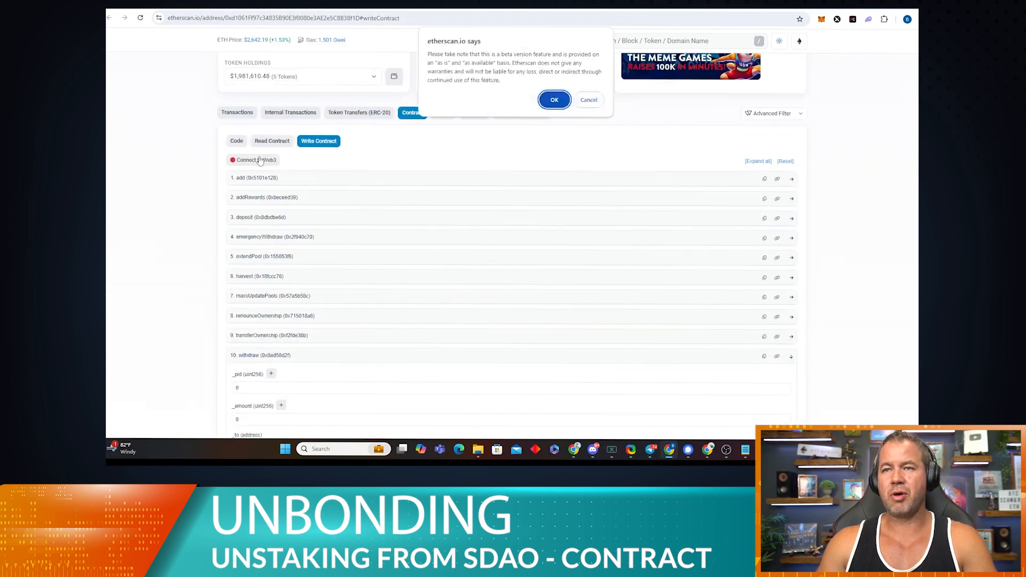
pyautogui.click(555, 100)
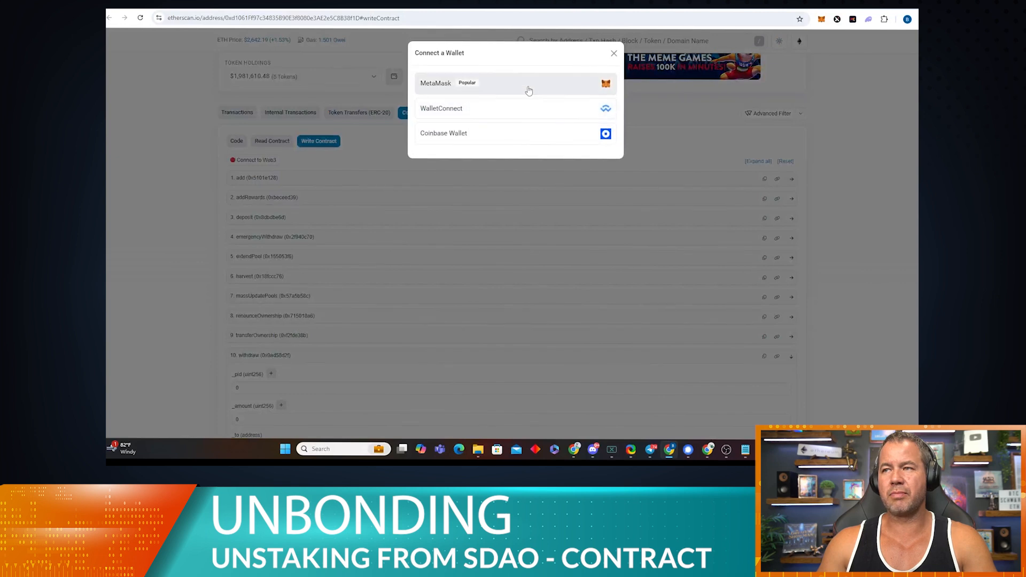
pyautogui.click(527, 87)
pyautogui.scroll(-4, 245, 303)
pyautogui.click(244, 250)
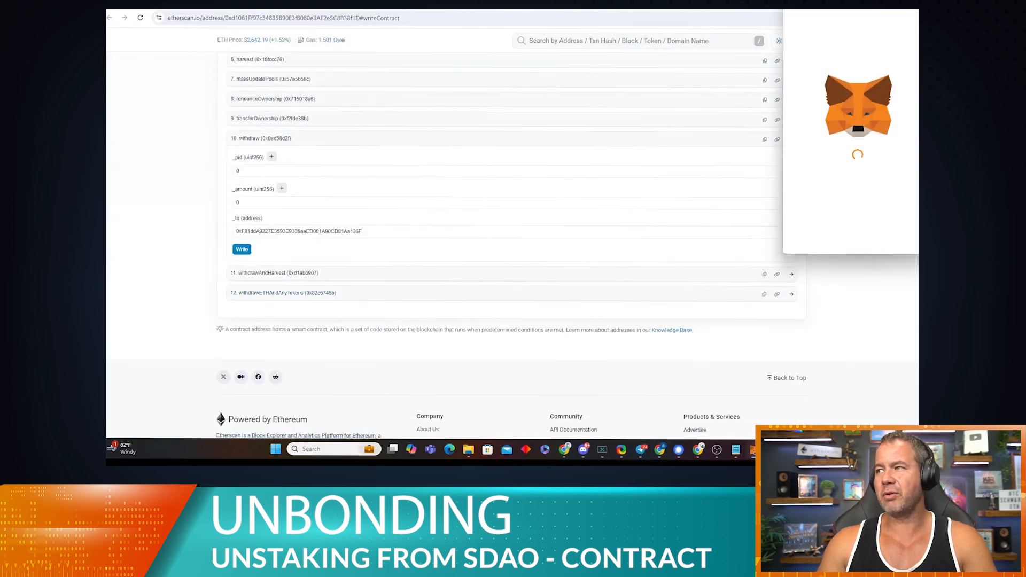
pyautogui.scroll(-2, 759, 204)
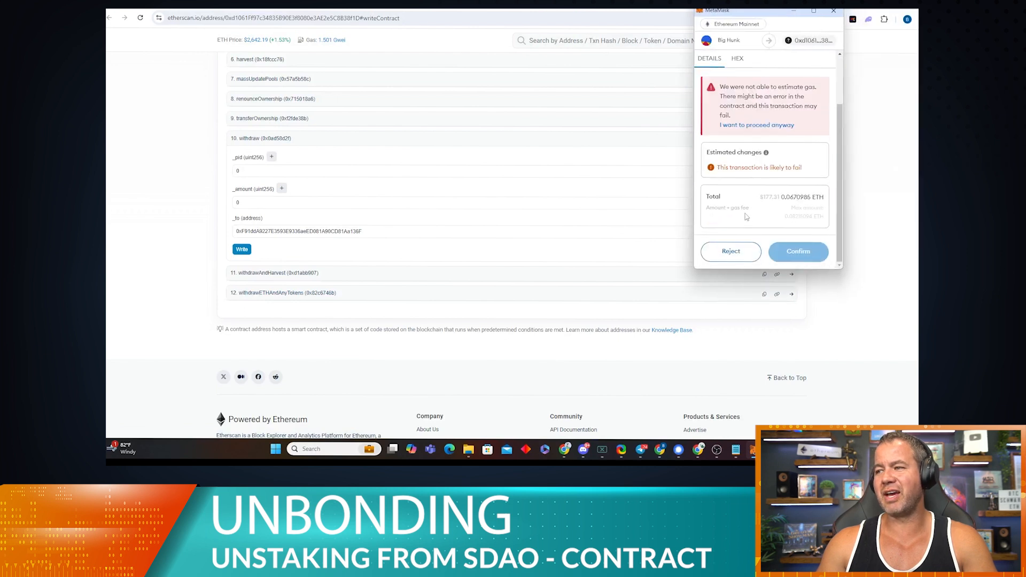
pyautogui.click(733, 252)
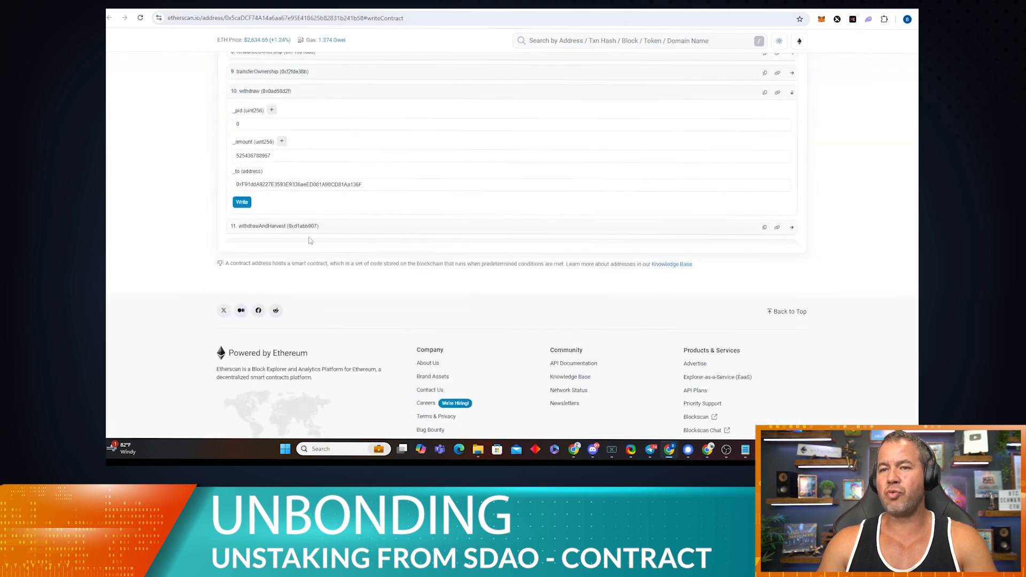
pyautogui.scroll(3, 309, 240)
pyautogui.scroll(-1, 297, 242)
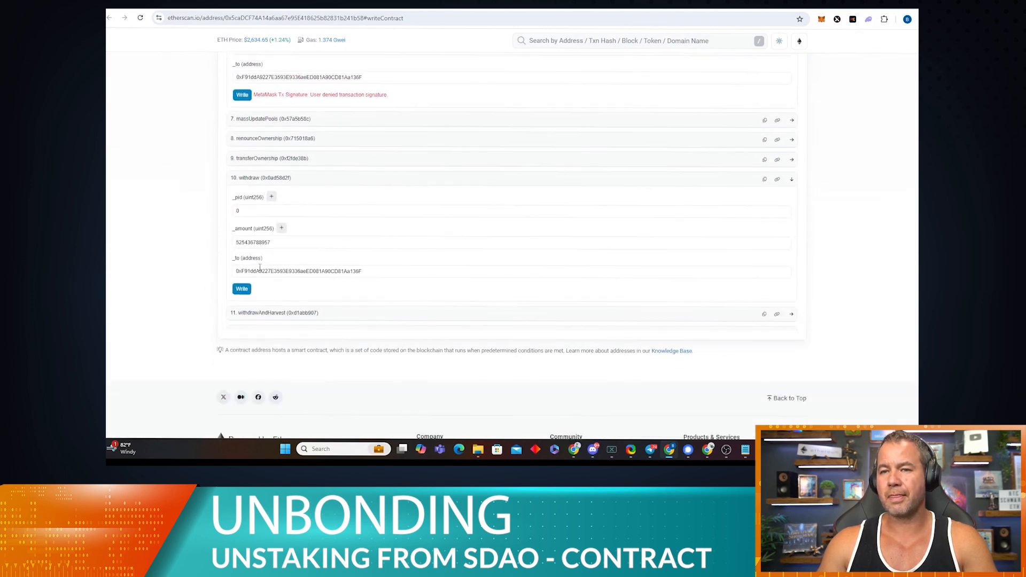
pyautogui.moveTo(278, 243); pyautogui.dragTo(223, 245)
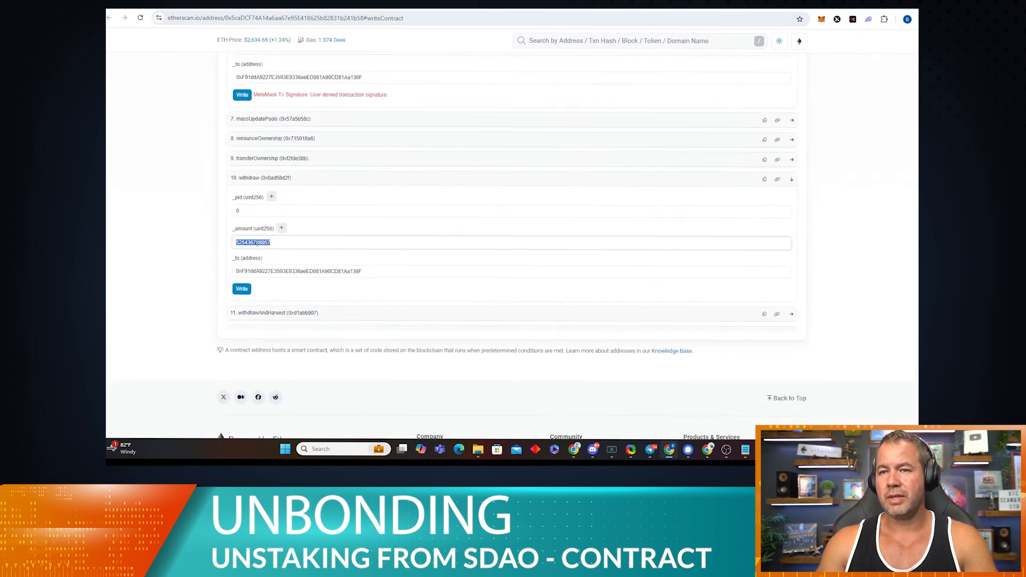
pyautogui.click(277, 243)
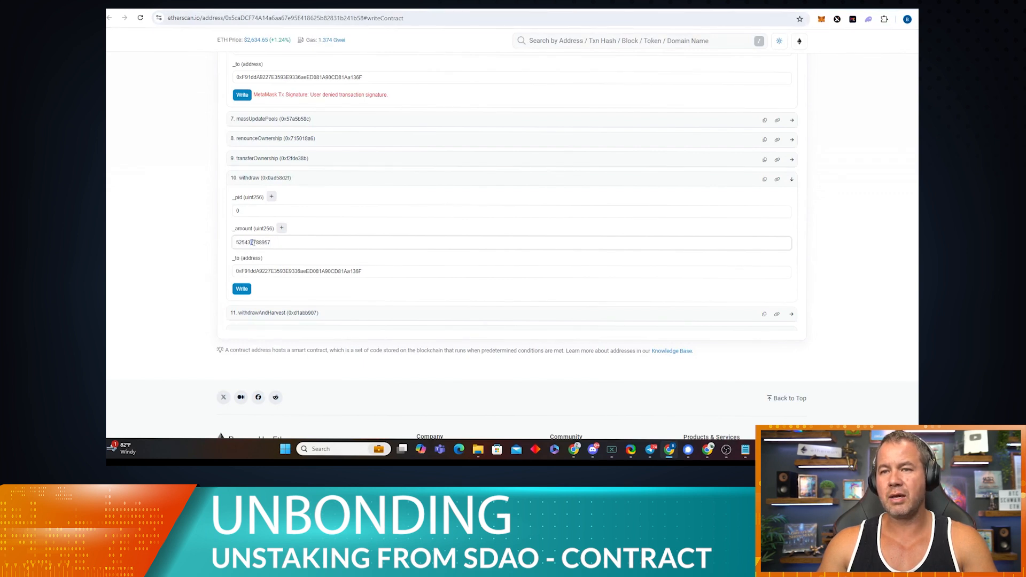
pyautogui.write('7')
pyautogui.click(242, 291)
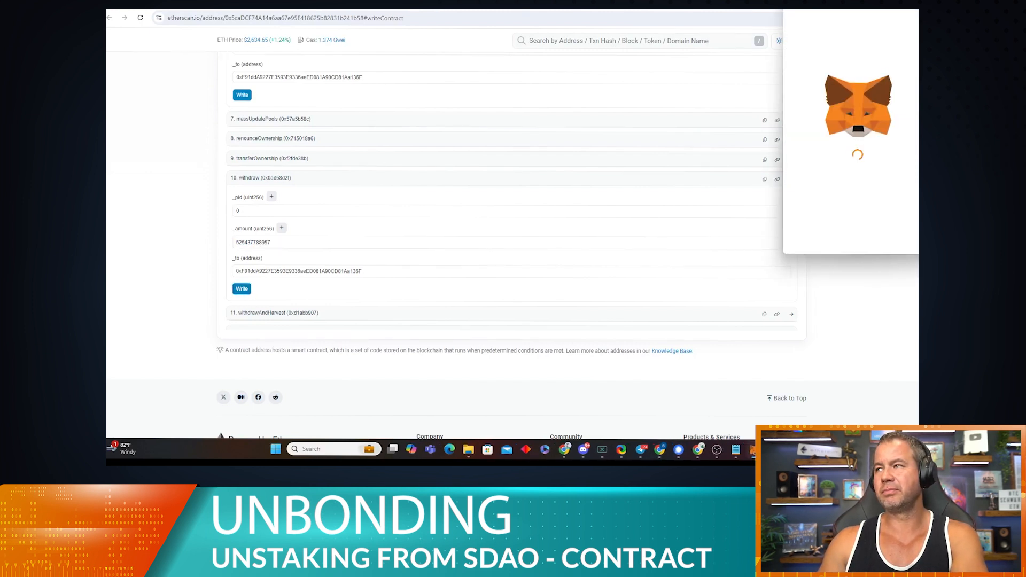
pyautogui.scroll(-2, 812, 231)
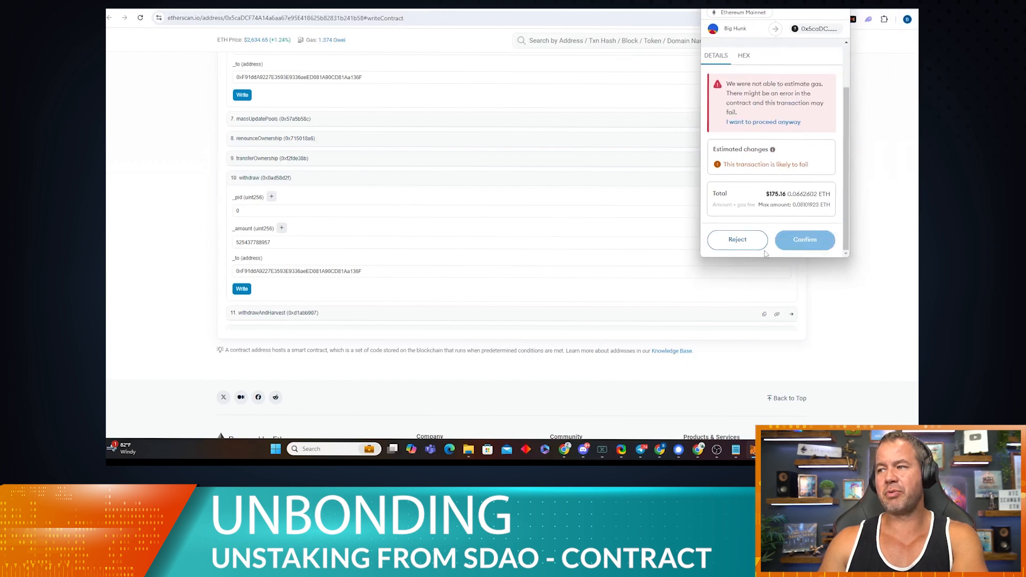
pyautogui.click(738, 242)
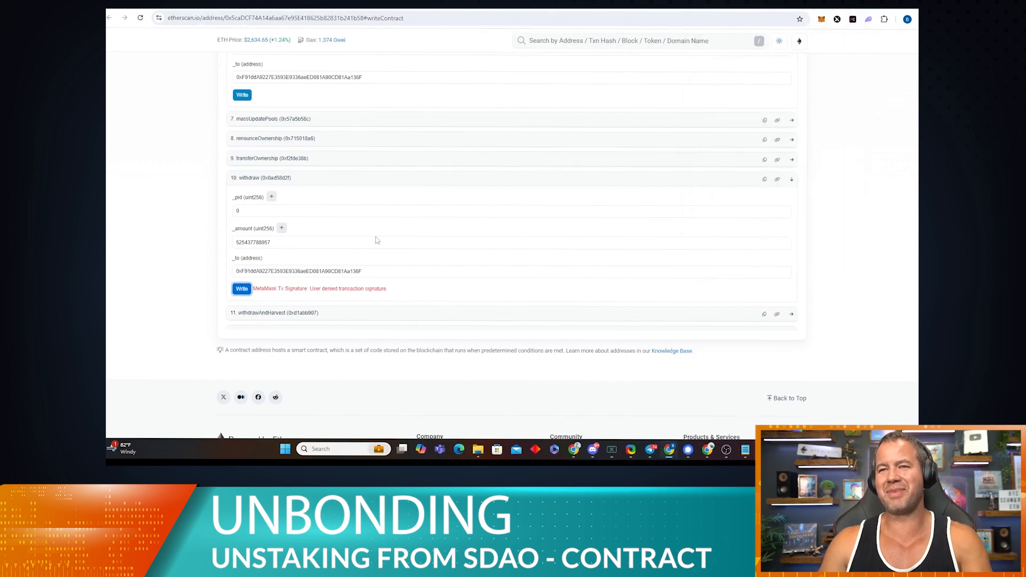
pyautogui.scroll(3, 339, 227)
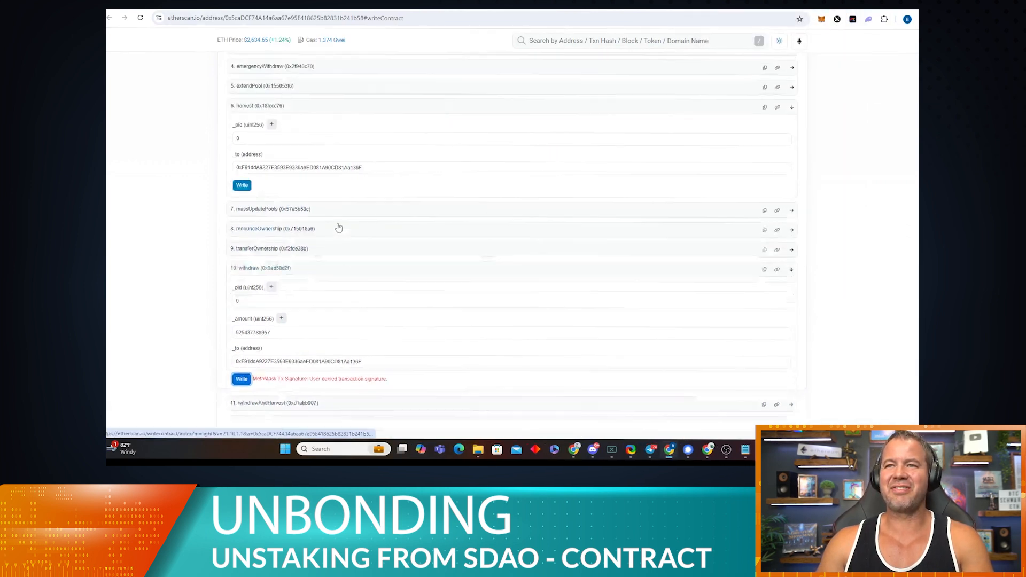